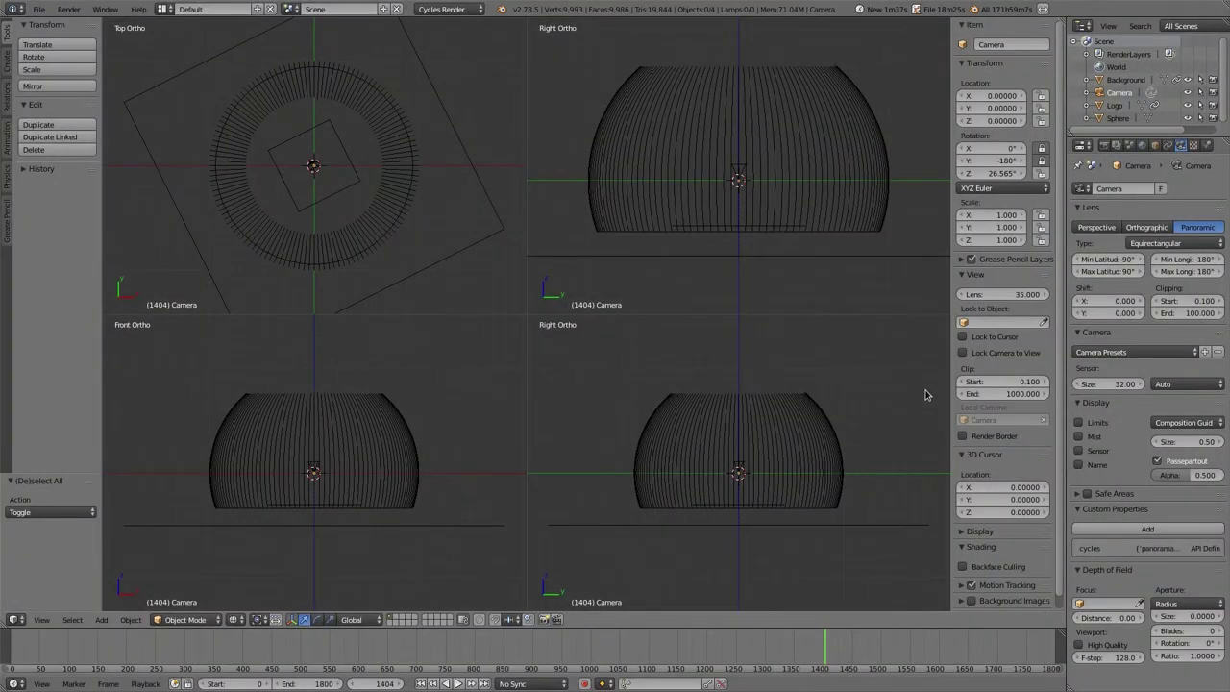
Examine the sphere, the background plane and the logo plane by selecting each in turn.
{"action": "right_click", "coordinate": [643, 122]}
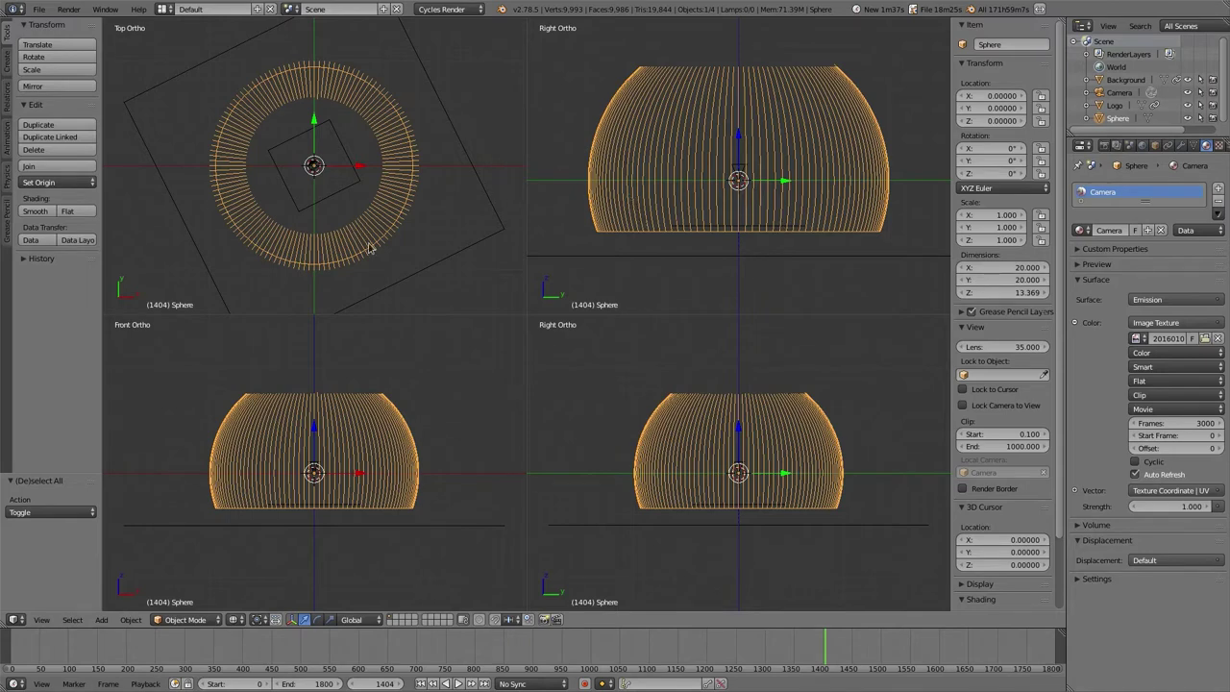
{"action": "mouse_move", "coordinate": [798, 151]}
{"action": "middle_mouse_down"}
{"action": "mouse_move", "coordinate": [736, 137]}
{"action": "mouse_move", "coordinate": [808, 158]}
{"action": "middle_mouse_up"}
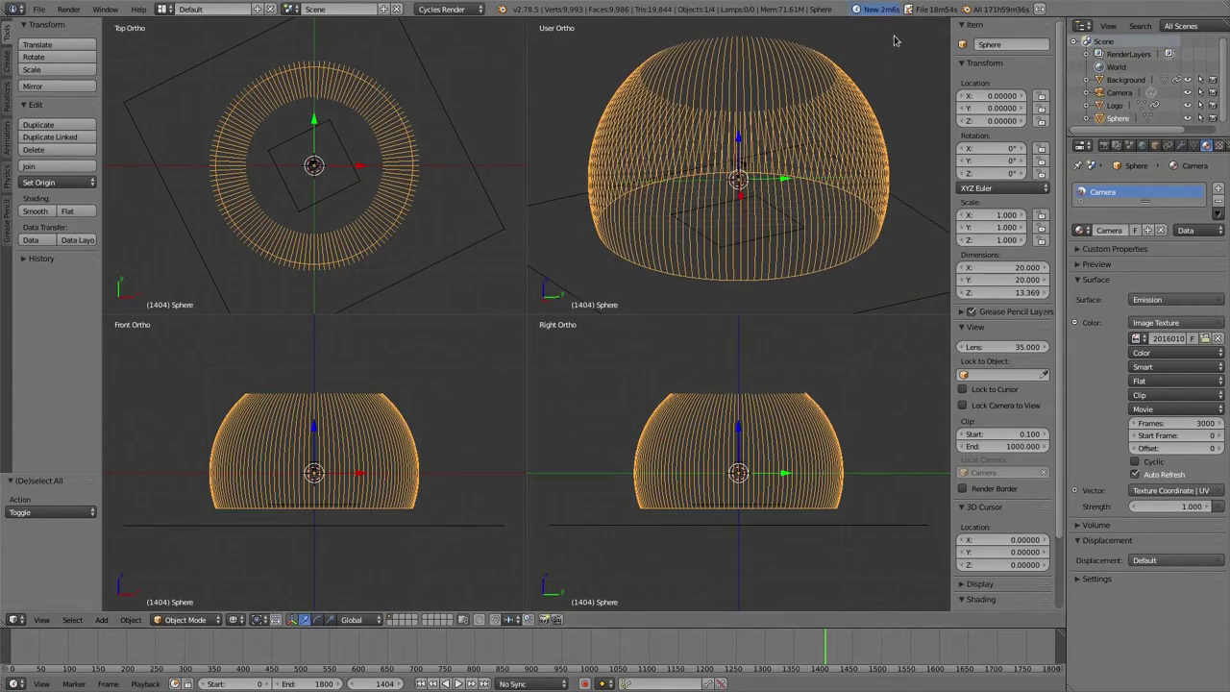
{"action": "middle_click_drag", "start_coordinate": [763, 188], "coordinate": [725, 129]}
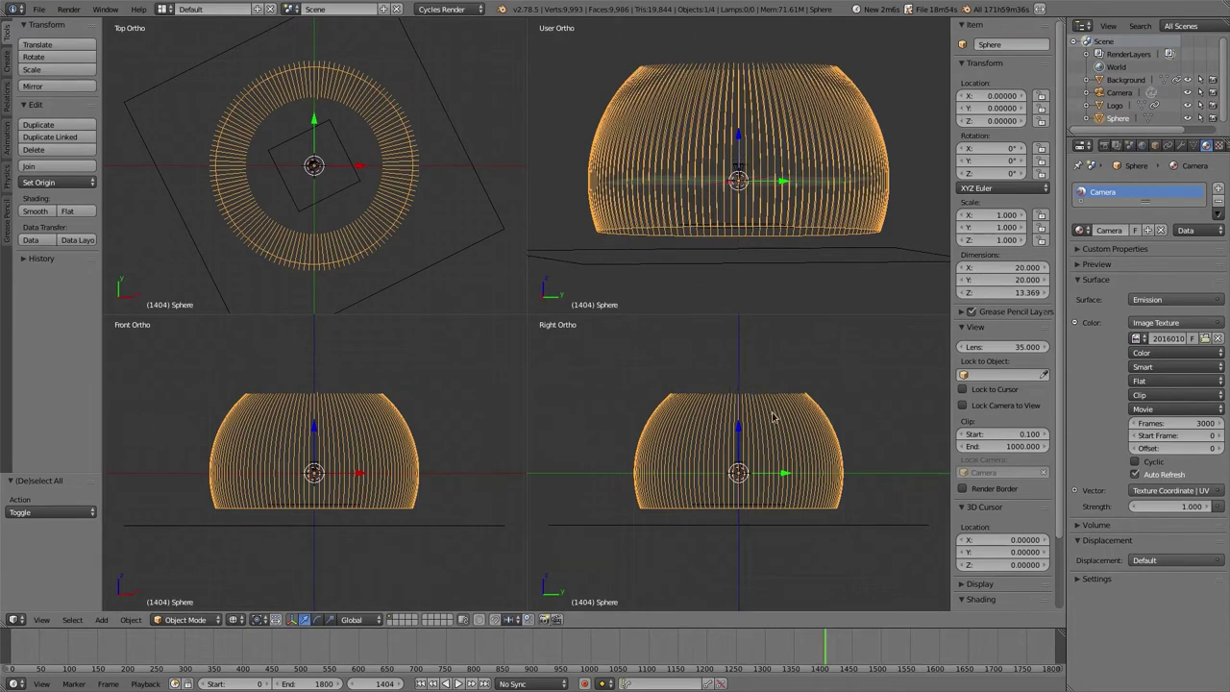
{"action": "middle_click_drag", "start_coordinate": [705, 260], "coordinate": [727, 282]}
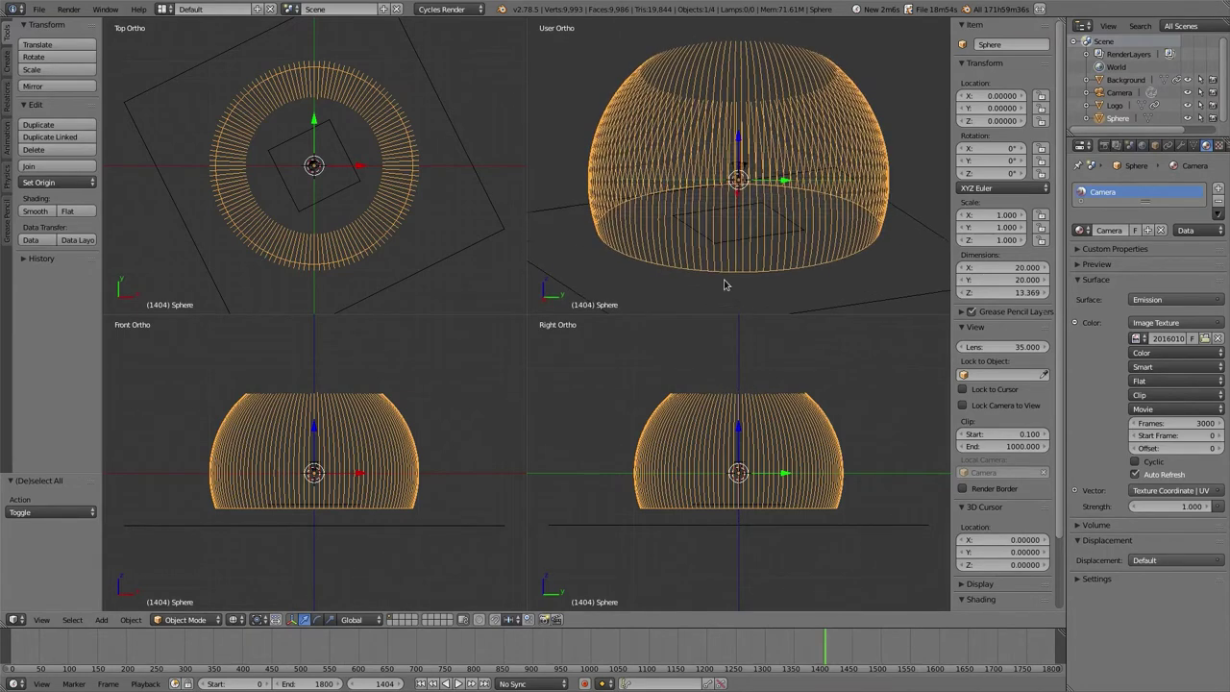
{"action": "right_click", "coordinate": [892, 306]}
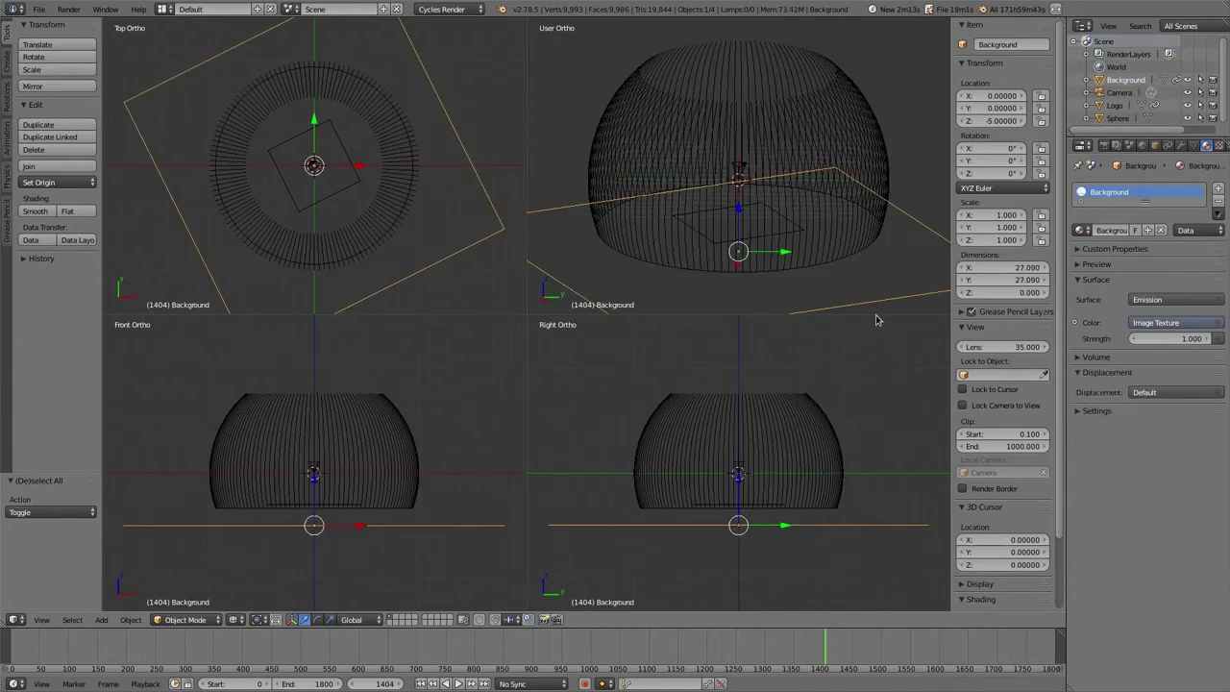
{"action": "right_click", "coordinate": [784, 236]}
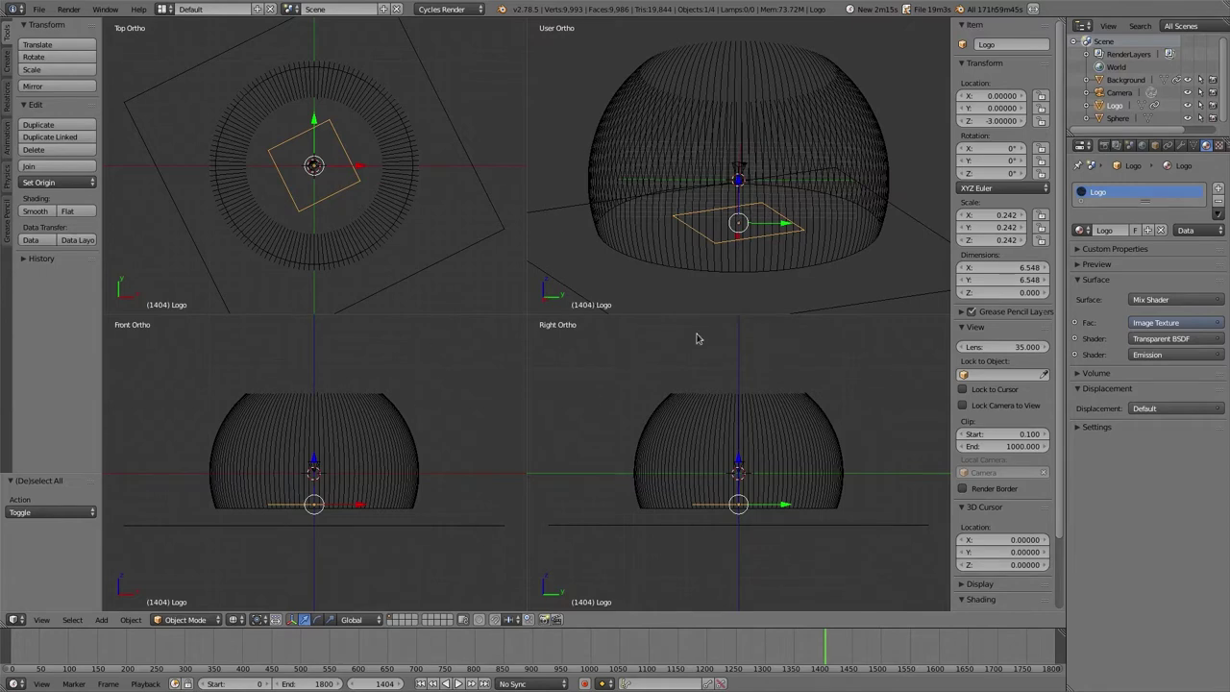
Switch to the Compositing screen layout and show the whole camera frame in the 3D view.
{"action": "left_click", "coordinate": [163, 8]}
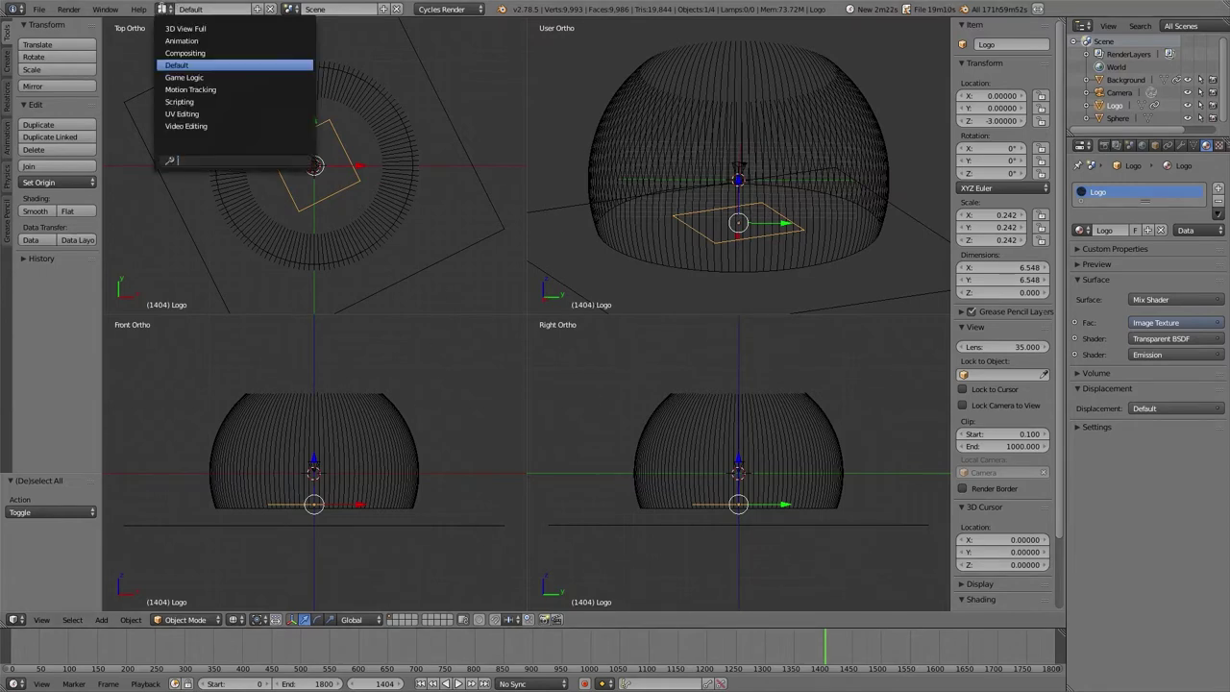
{"action": "left_click", "coordinate": [169, 53]}
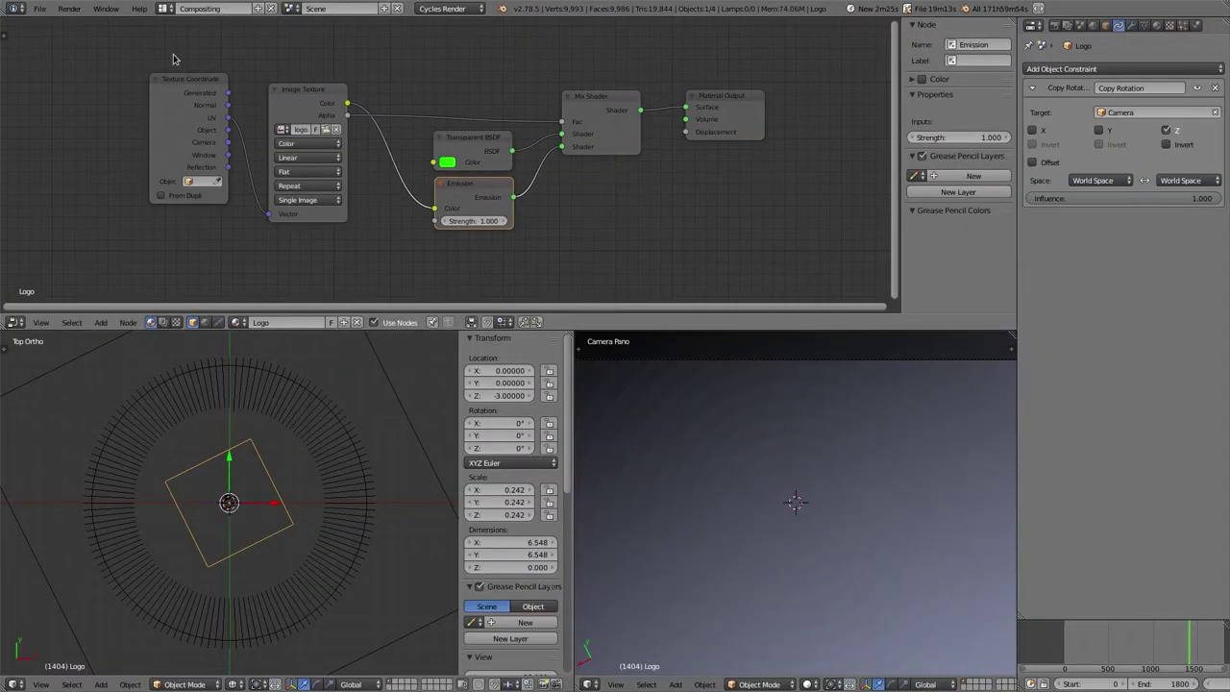
{"action": "scroll", "coordinate": [777, 500], "scroll_direction": "down", "scroll_amount": 2}
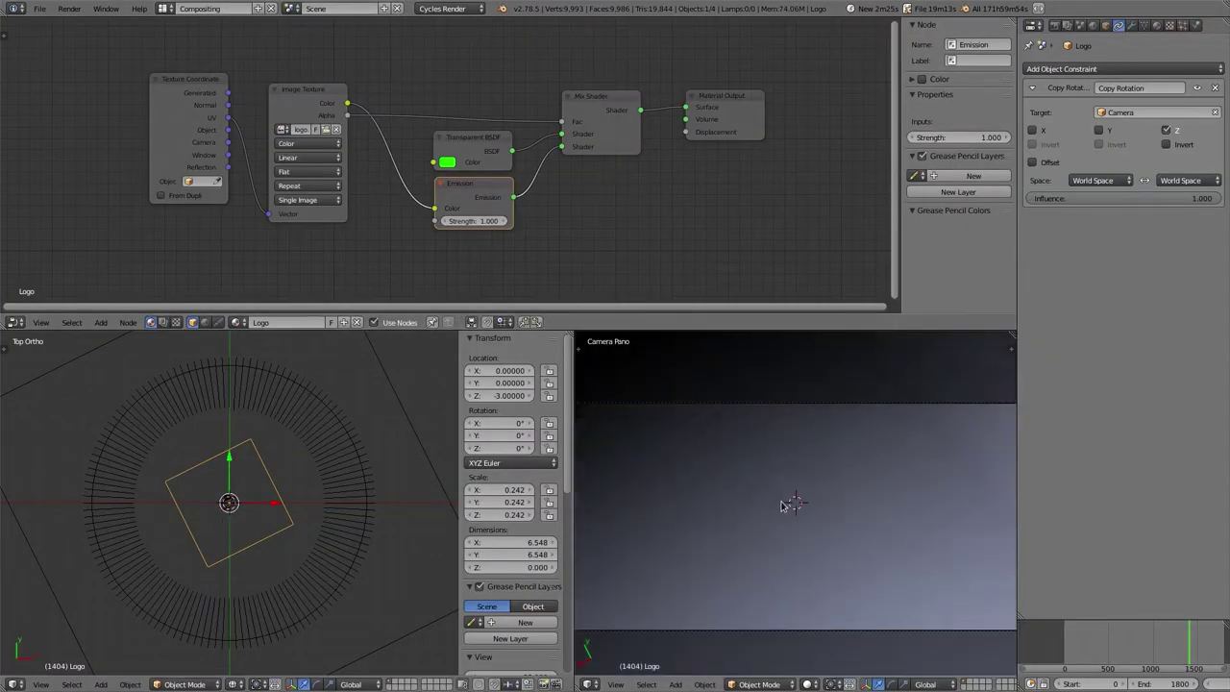
{"action": "scroll", "coordinate": [781, 506], "scroll_direction": "down", "scroll_amount": 2}
Examine the material nodes of the sphere, the background plane and the logo plane one after another.
{"action": "right_click", "coordinate": [819, 512]}
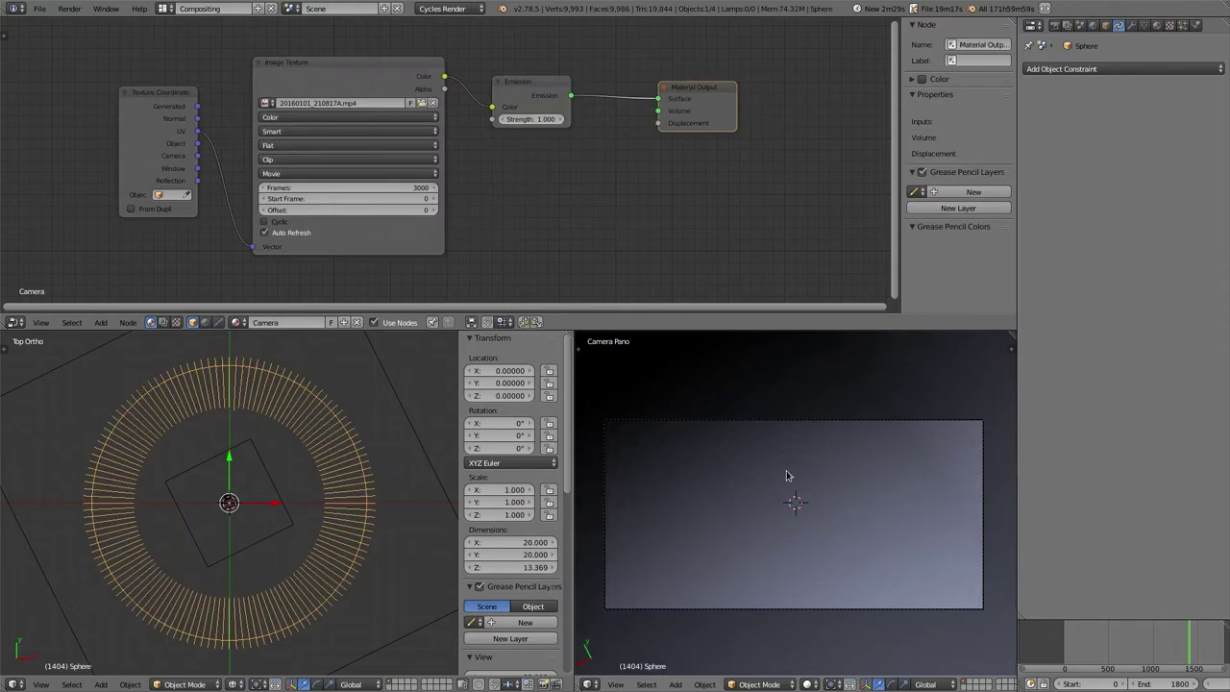
{"action": "middle_click_drag", "start_coordinate": [787, 483], "coordinate": [836, 576]}
{"action": "scroll", "coordinate": [796, 414], "scroll_direction": "down", "scroll_amount": 3}
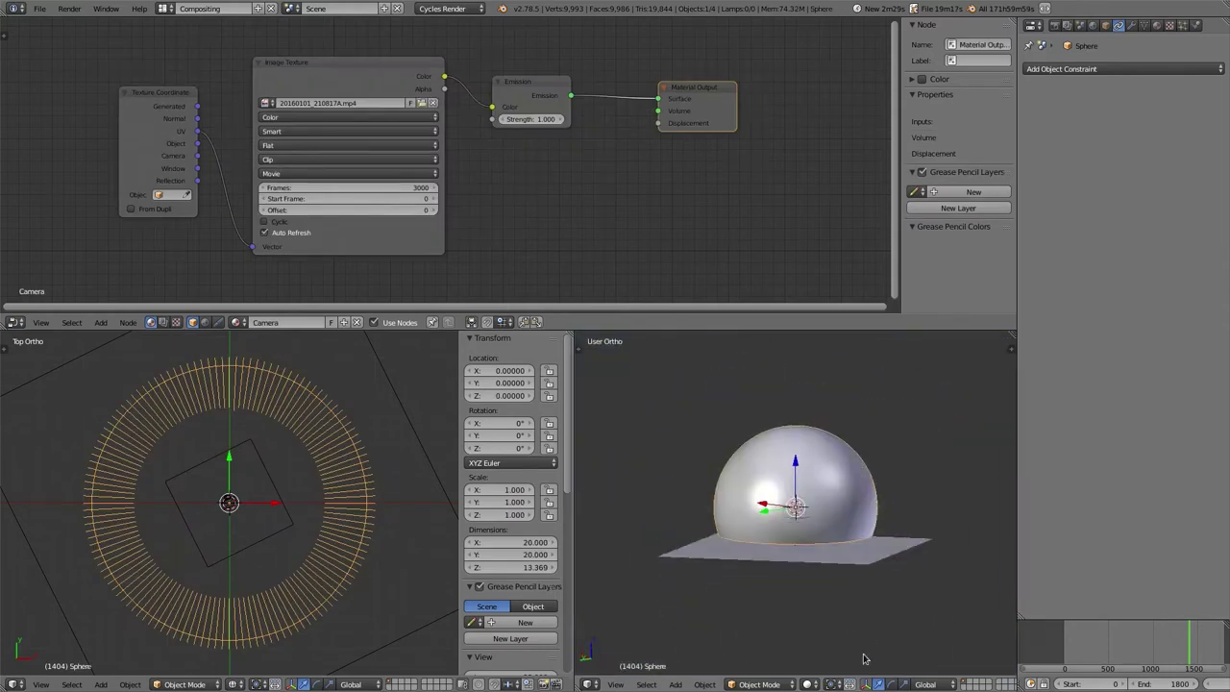
{"action": "right_click", "coordinate": [846, 562]}
{"action": "scroll", "coordinate": [836, 563], "scroll_direction": "up", "scroll_amount": 3}
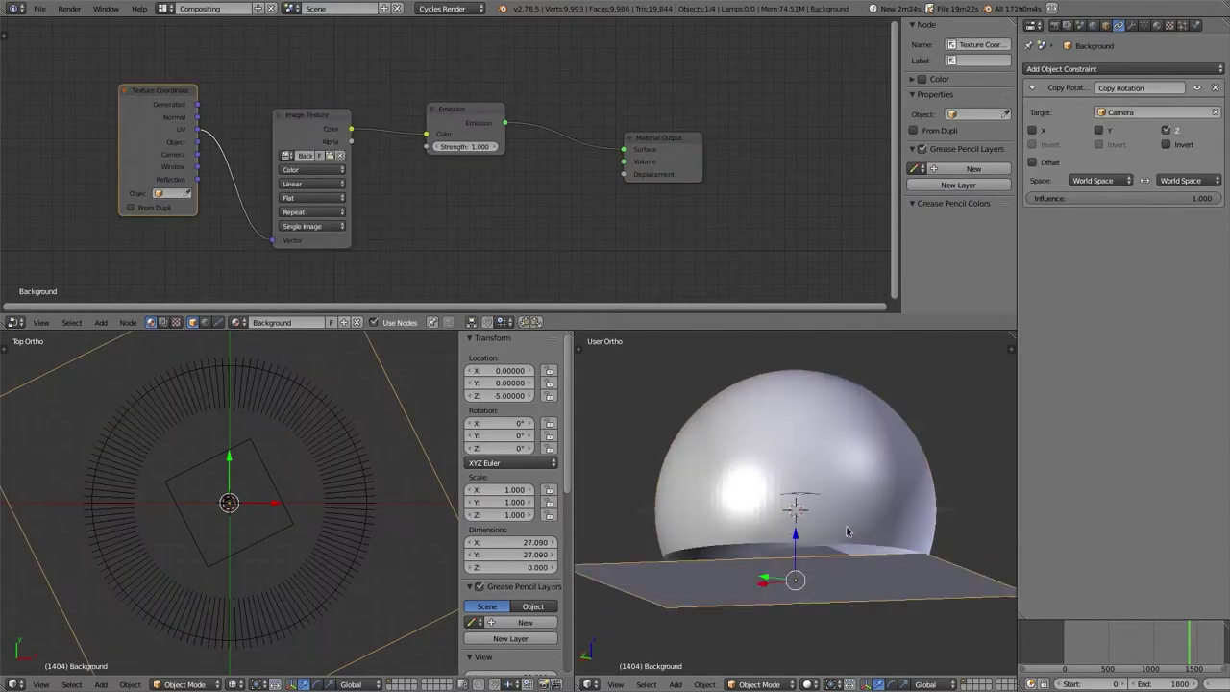
{"action": "right_click", "coordinate": [812, 560]}
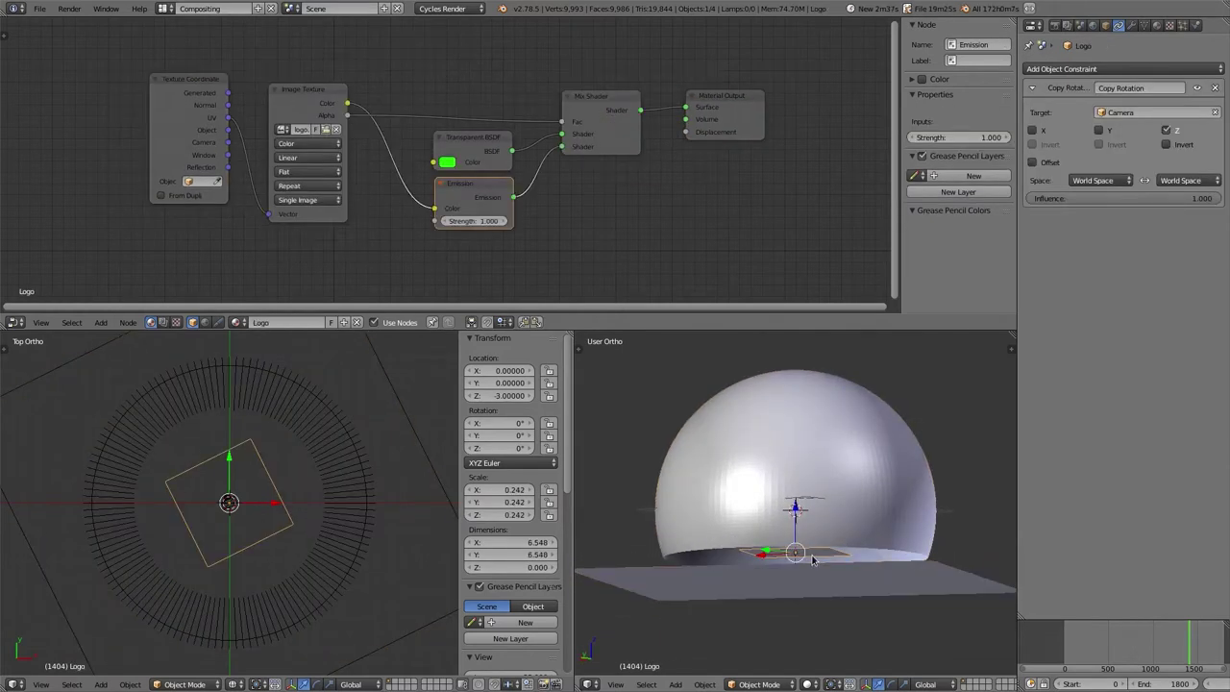
Select the sphere again to bring up its material nodes.
{"action": "right_click", "coordinate": [324, 474]}
{"action": "scroll", "coordinate": [496, 607], "scroll_direction": "down", "scroll_amount": 2}
{"action": "scroll", "coordinate": [496, 607], "scroll_direction": "down", "scroll_amount": 6}
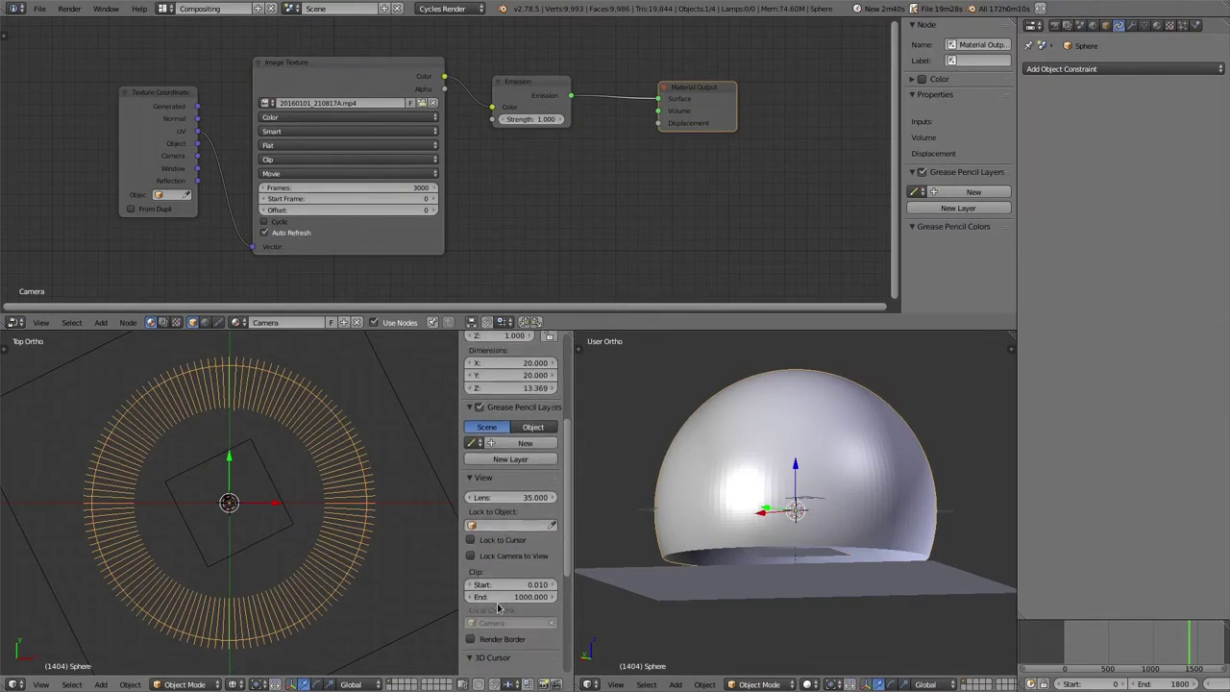
{"action": "scroll", "coordinate": [466, 391], "scroll_direction": "up", "scroll_amount": 8}
{"action": "key", "text": "t"}
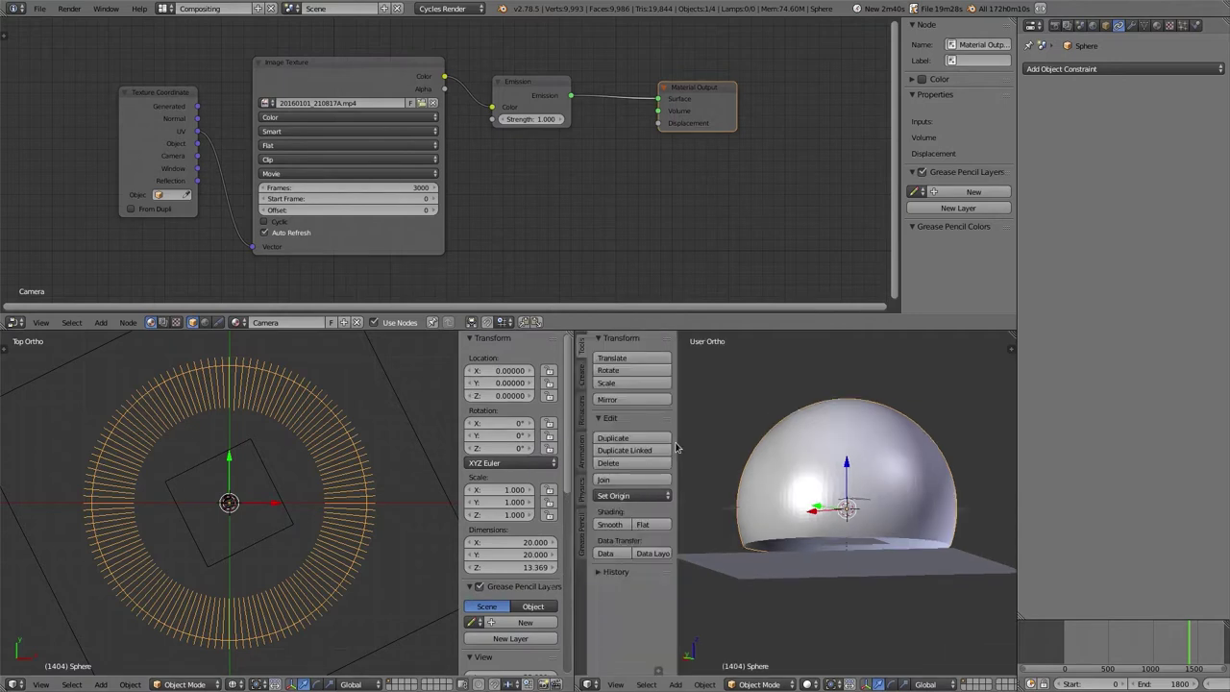
{"action": "key", "text": "t"}
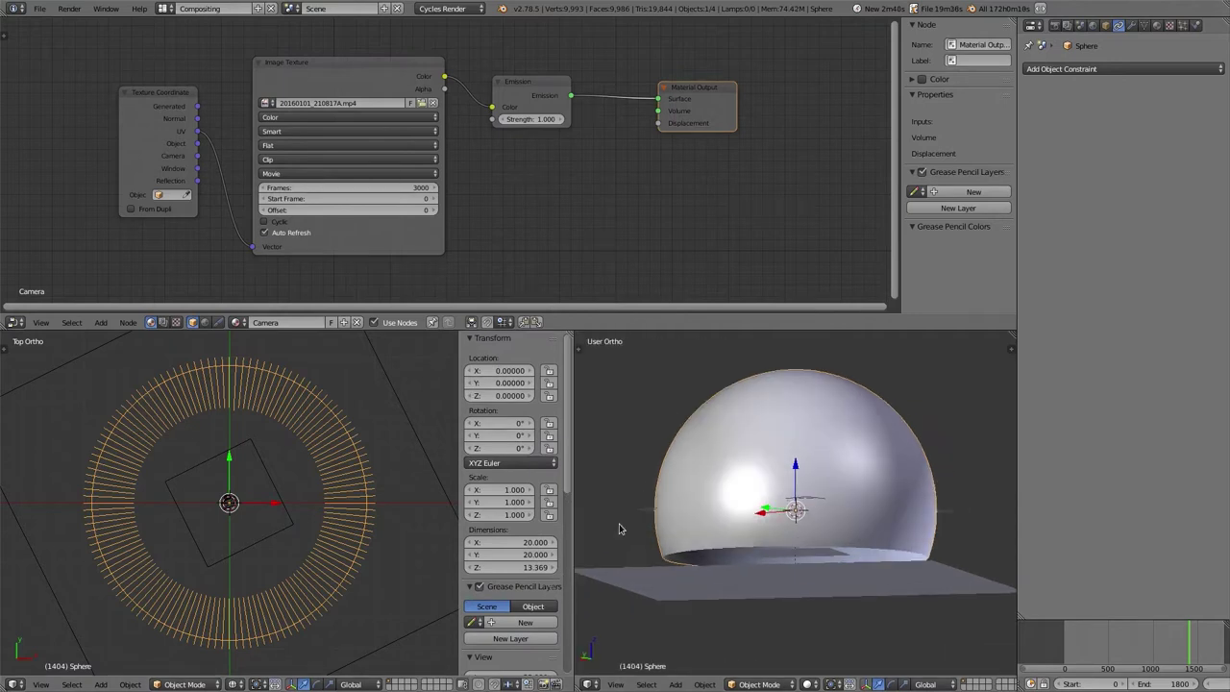
{"action": "middle_click_drag", "start_coordinate": [813, 417], "coordinate": [843, 465]}
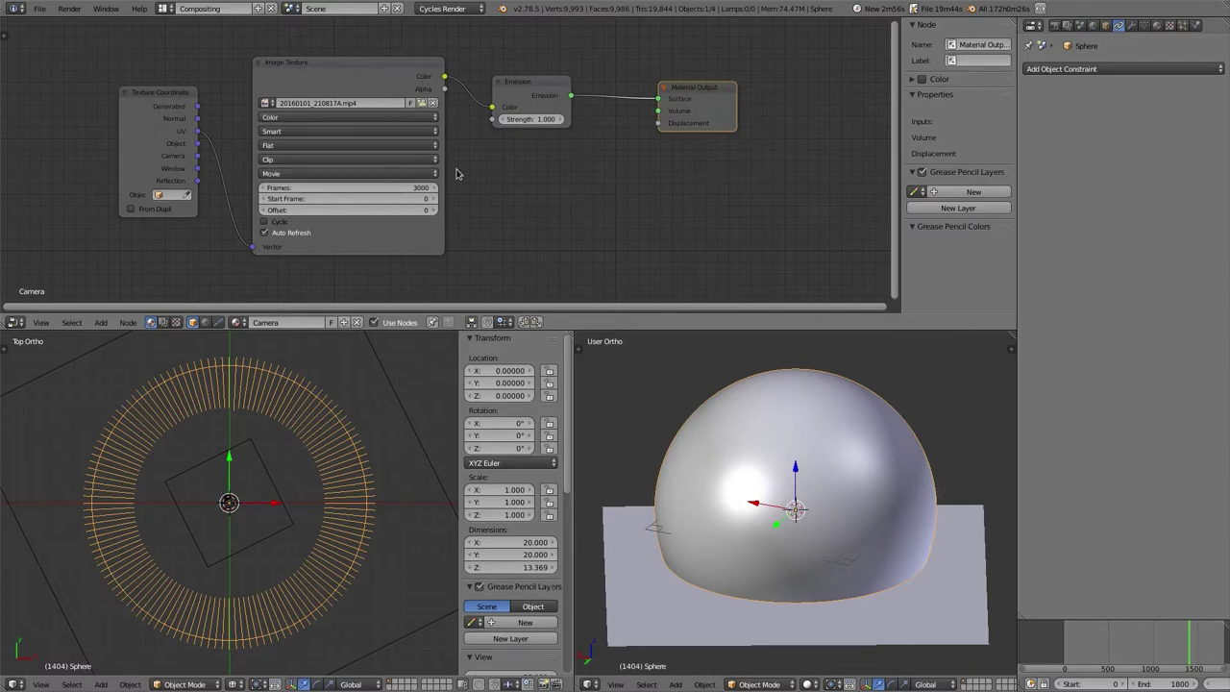
Load 20170625_162858A.mp4 from the Downloads folder into the sphere's Image Texture node.
{"action": "left_click", "coordinate": [341, 80]}
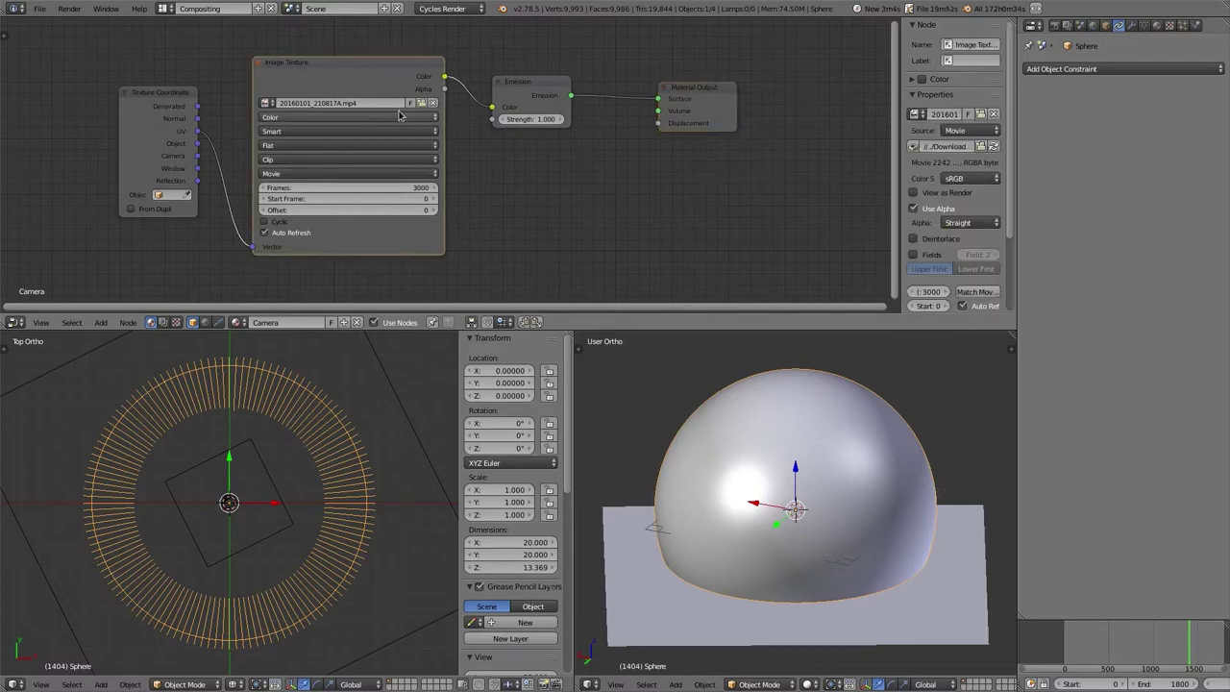
{"action": "left_click", "coordinate": [420, 103]}
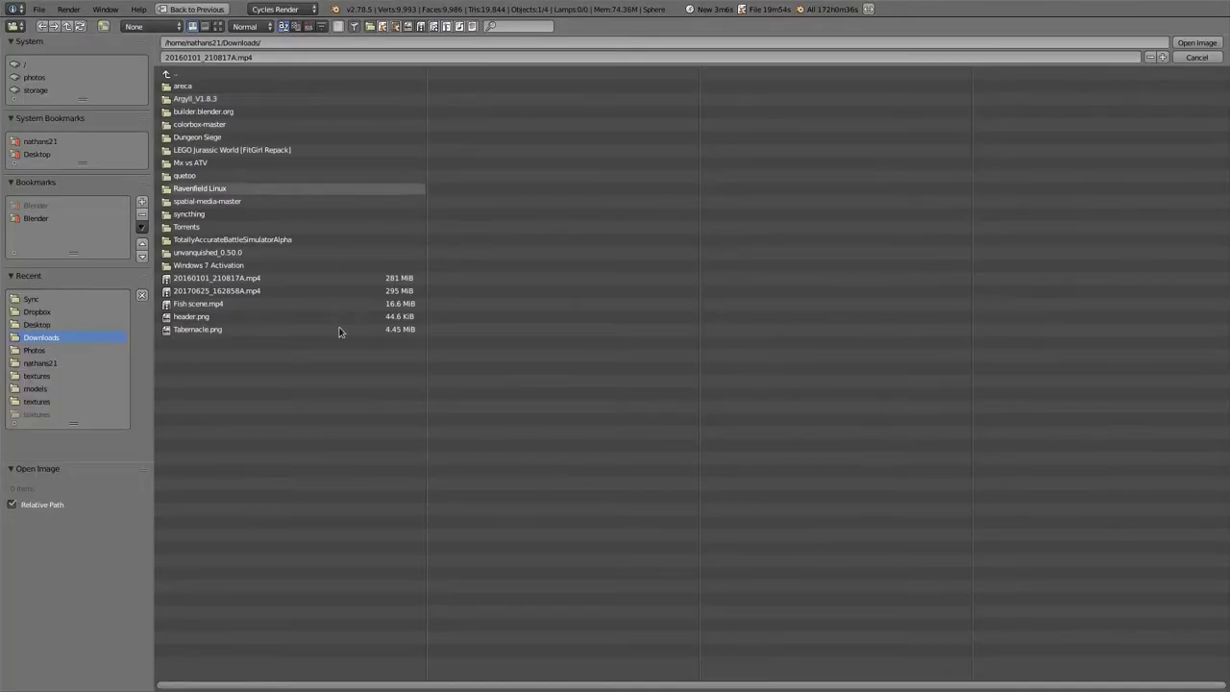
{"action": "left_click", "coordinate": [270, 290]}
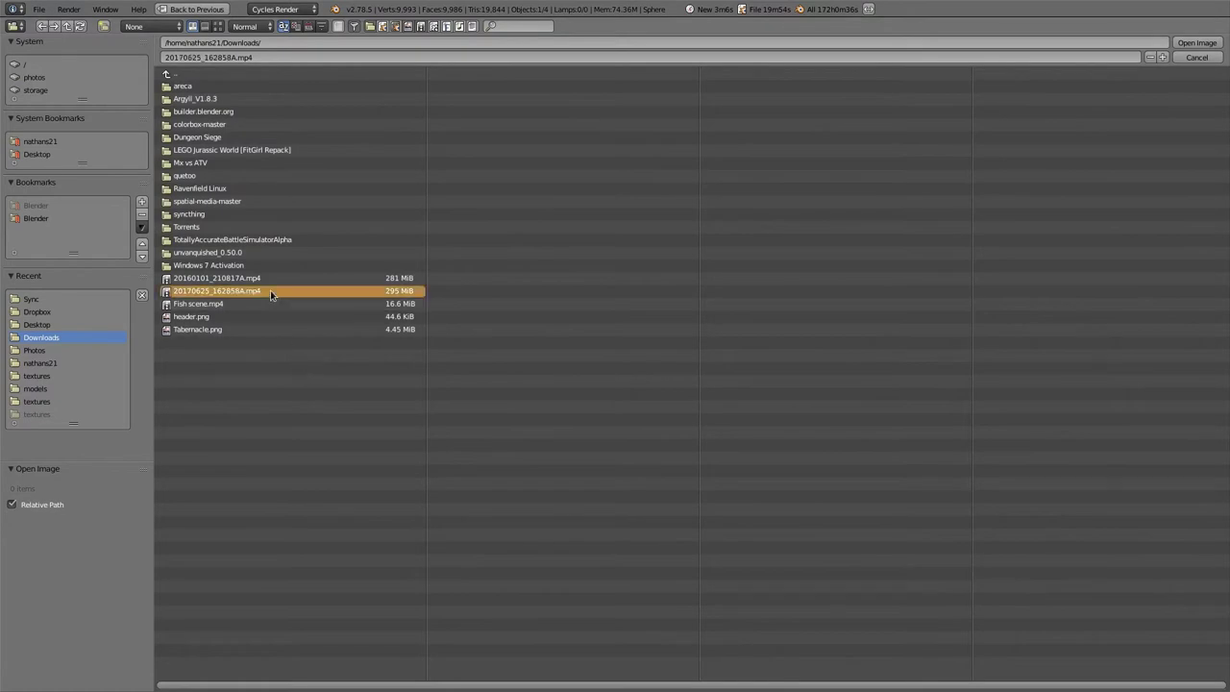
{"action": "left_click", "coordinate": [219, 27]}
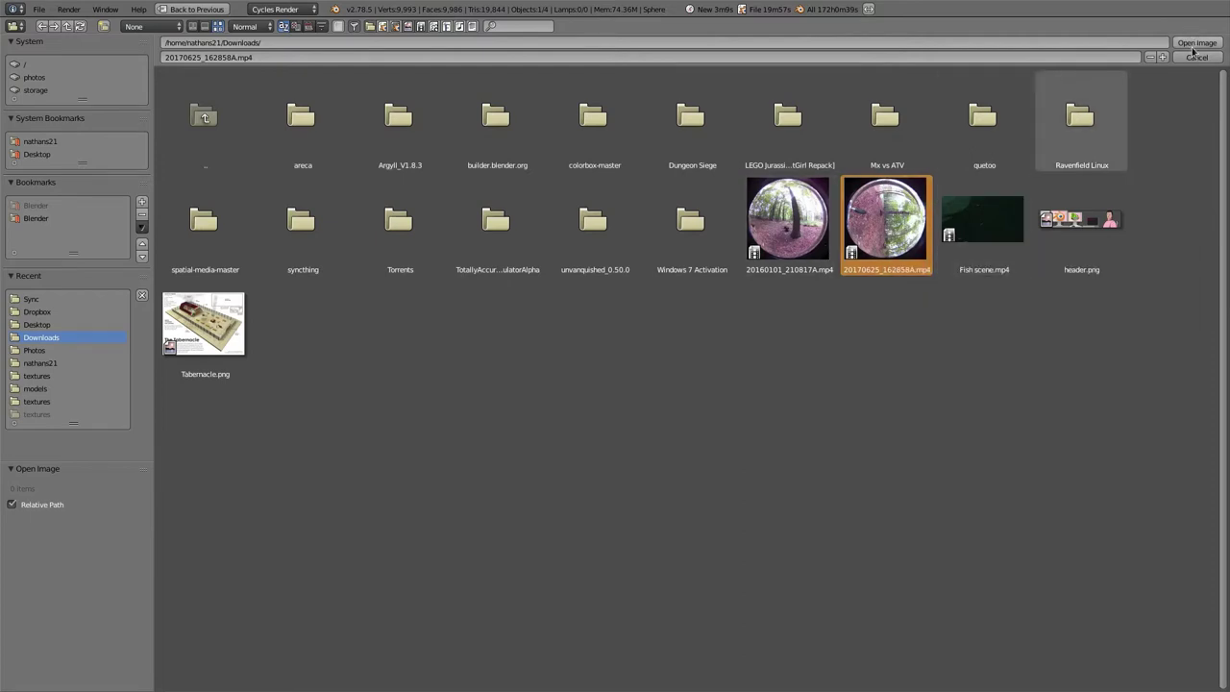
{"action": "left_click", "coordinate": [1192, 46]}
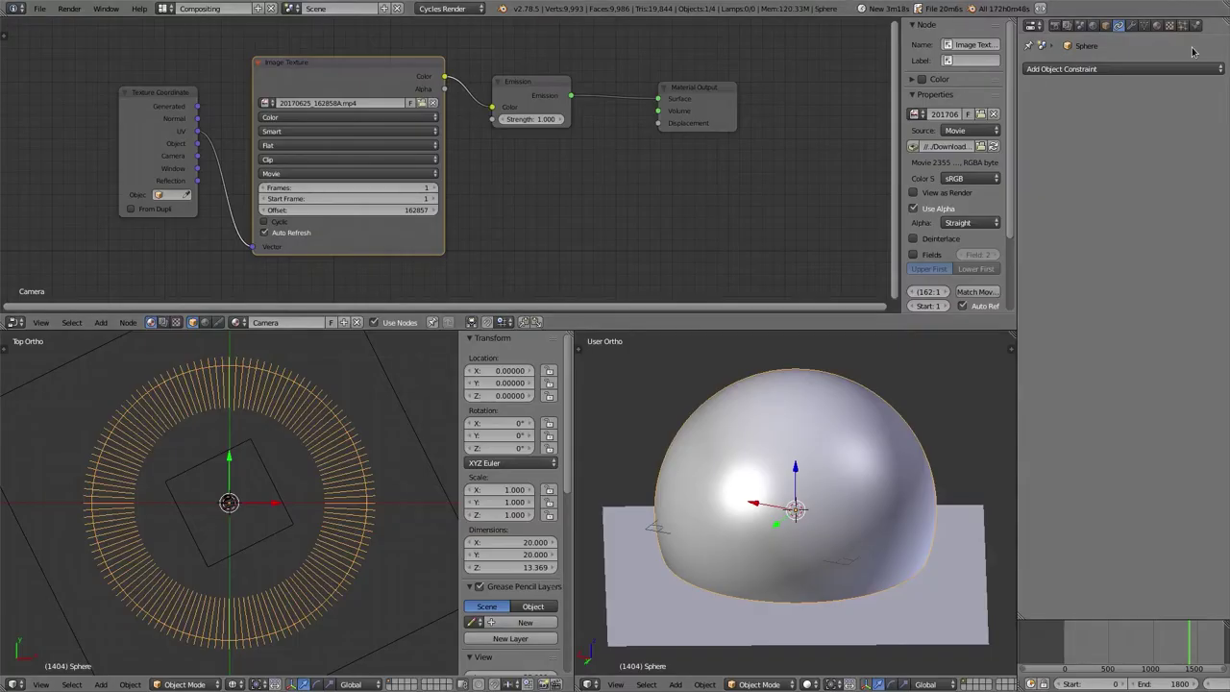
Set the movie texture's frame count to 600 and its offset to 0.
{"action": "left_click", "coordinate": [336, 189]}
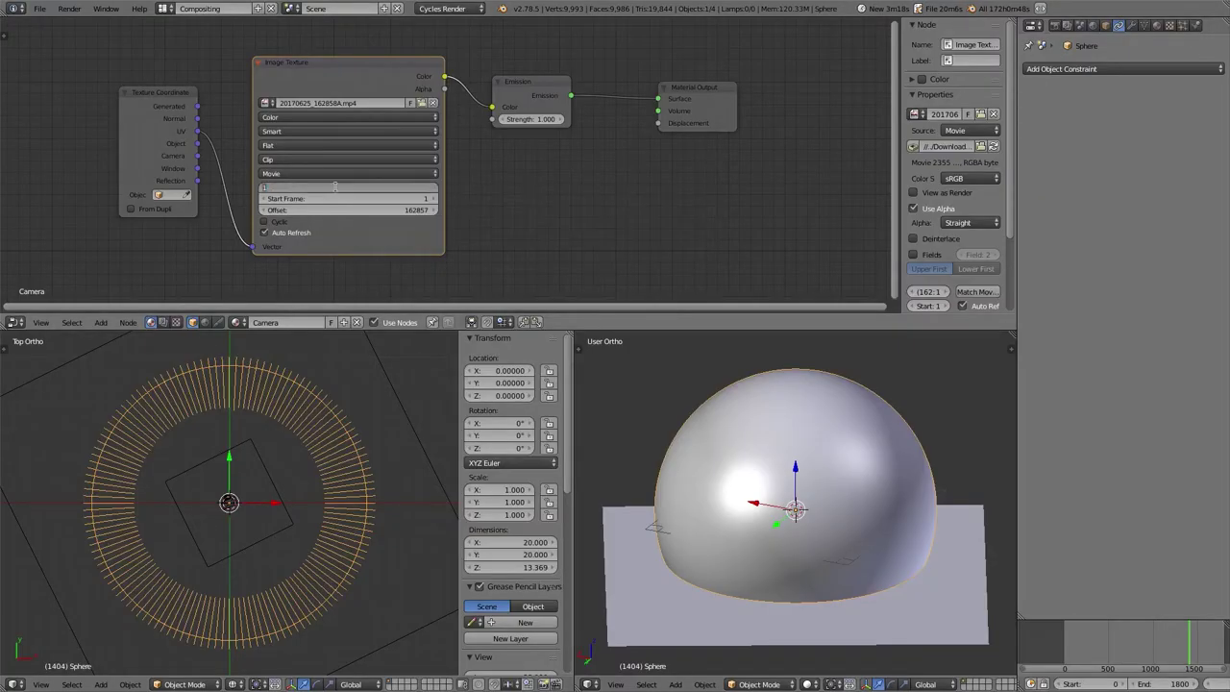
{"action": "left_click", "coordinate": [338, 212]}
{"action": "left_click", "coordinate": [339, 211]}
{"action": "type", "text": "0"}
{"action": "key", "text": "Return"}
{"action": "left_click", "coordinate": [348, 188]}
{"action": "key", "text": "Return"}
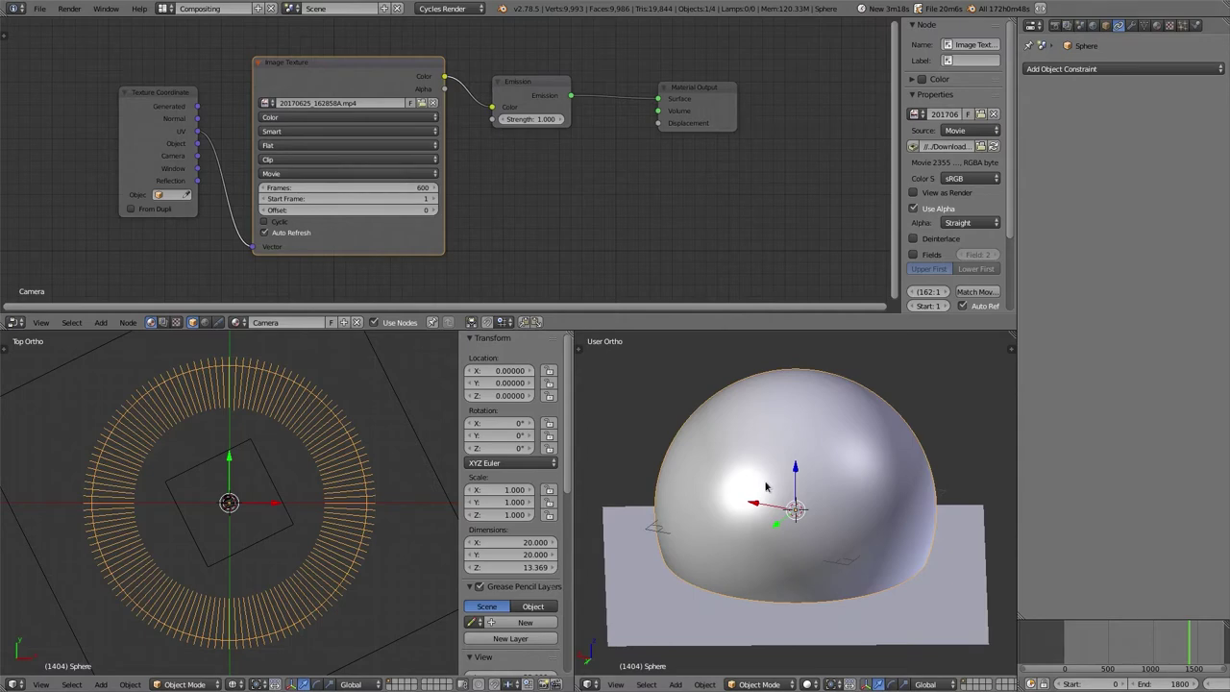
Display the materials with their textures in the 3D view and select the sphere seen from above.
{"action": "key", "text": "shift+z"}
{"action": "key", "text": "shift+z"}
{"action": "key", "text": "z"}
{"action": "left_click", "coordinate": [709, 437]}
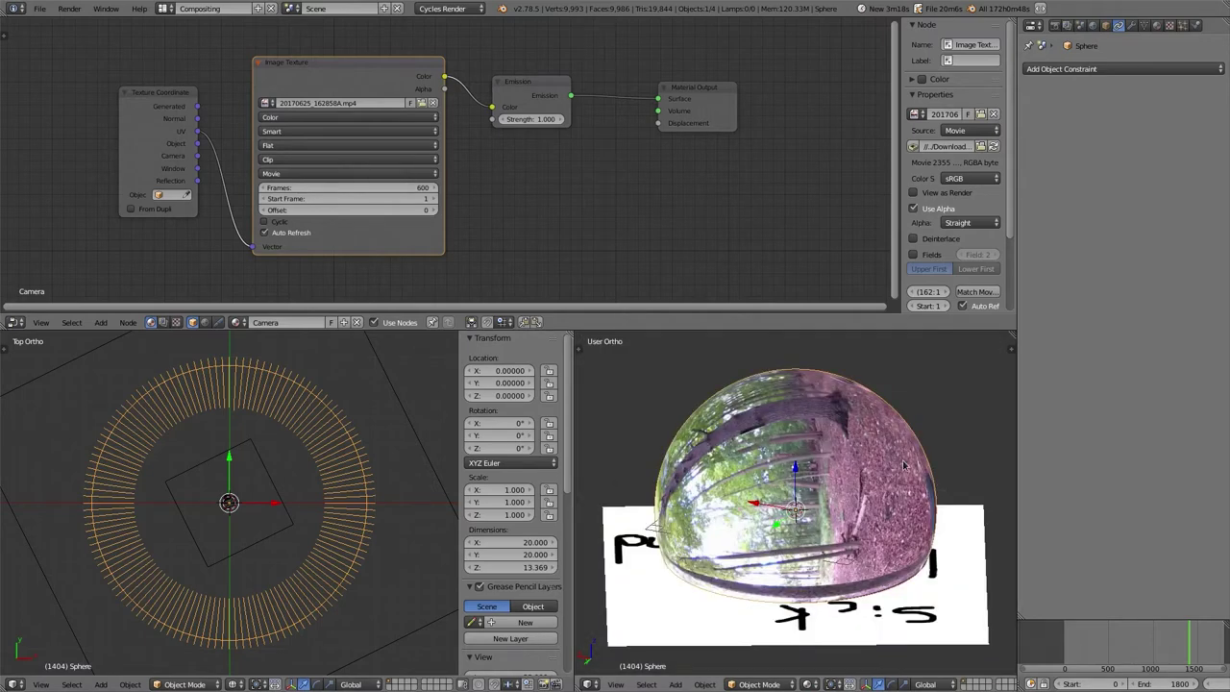
{"action": "middle_click_drag", "start_coordinate": [903, 465], "coordinate": [792, 485]}
{"action": "right_click", "coordinate": [784, 487]}
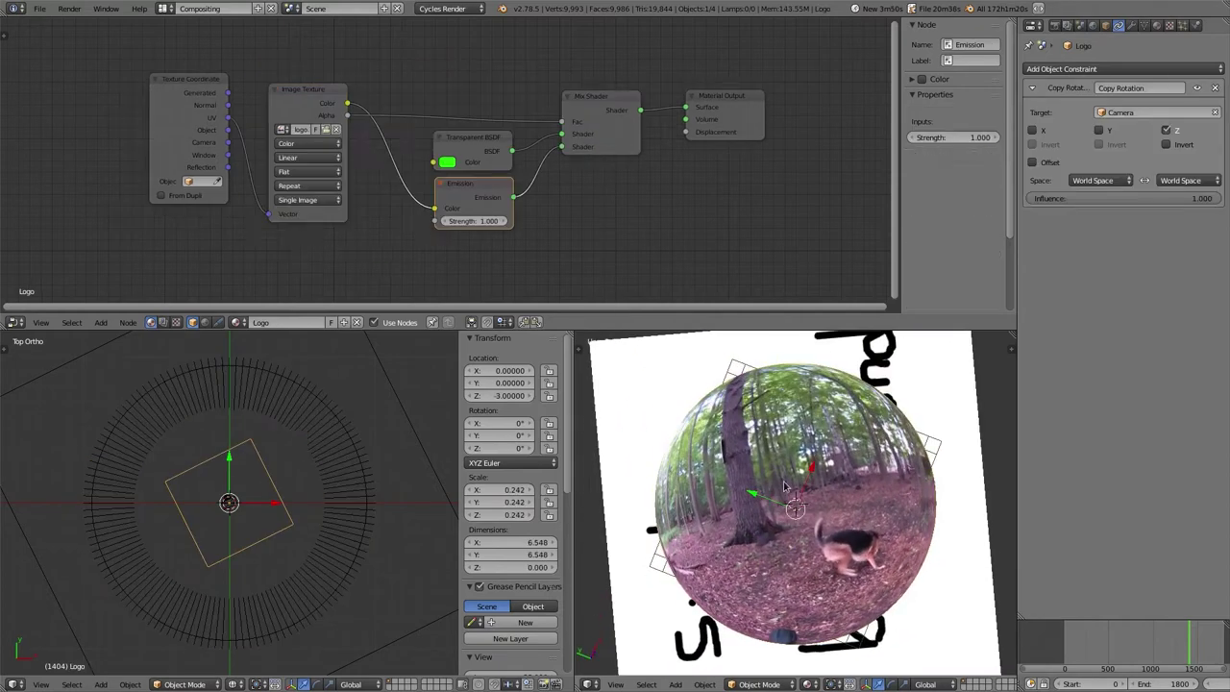
{"action": "right_click", "coordinate": [834, 471]}
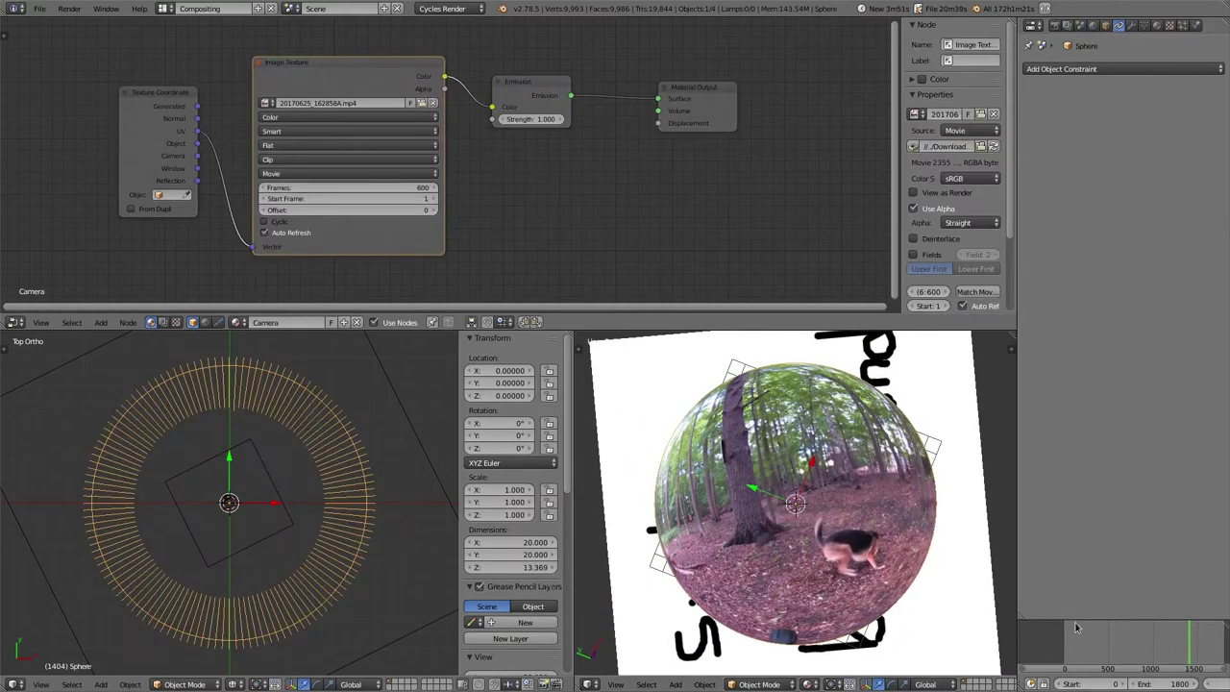
Scrub the timeline to frames 578 and 1378 to examine the video mapped on the sphere.
{"action": "left_click", "coordinate": [1134, 634]}
{"action": "middle_click_drag", "start_coordinate": [821, 530], "coordinate": [864, 468]}
{"action": "left_click", "coordinate": [1116, 642]}
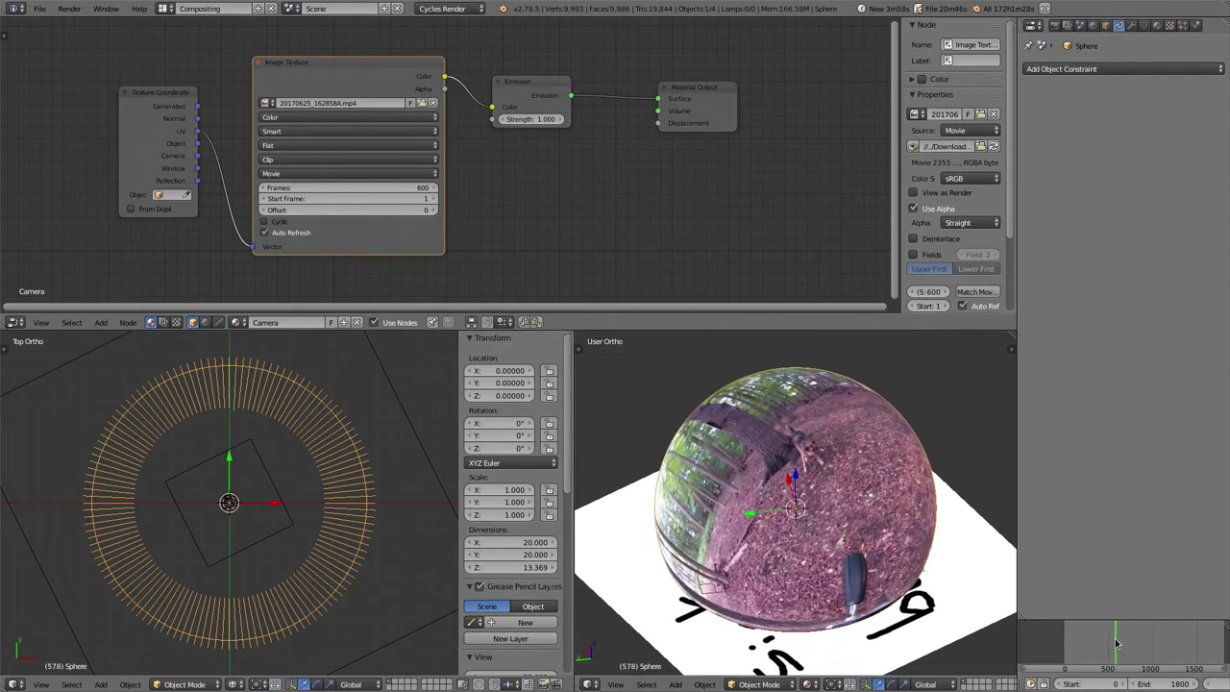
{"action": "right_click", "coordinate": [812, 428]}
{"action": "middle_click_drag", "start_coordinate": [812, 427], "coordinate": [1184, 652]}
{"action": "left_click", "coordinate": [1185, 649]}
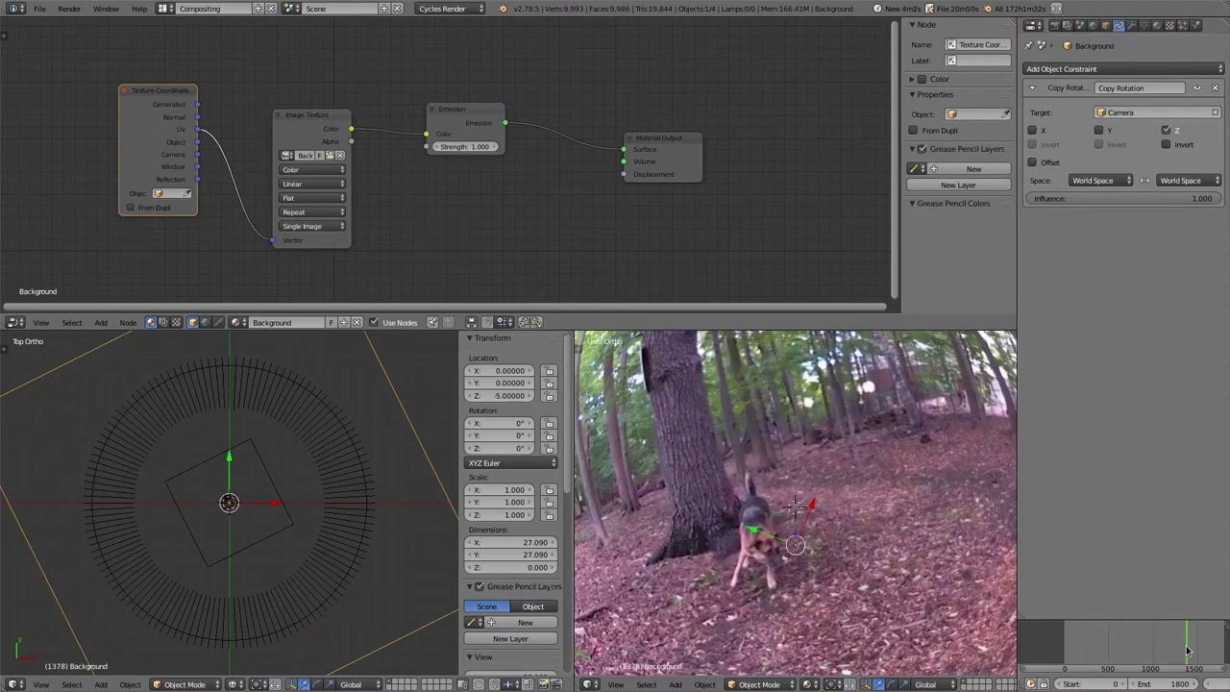
{"action": "scroll", "coordinate": [863, 515], "scroll_direction": "down", "scroll_amount": 5}
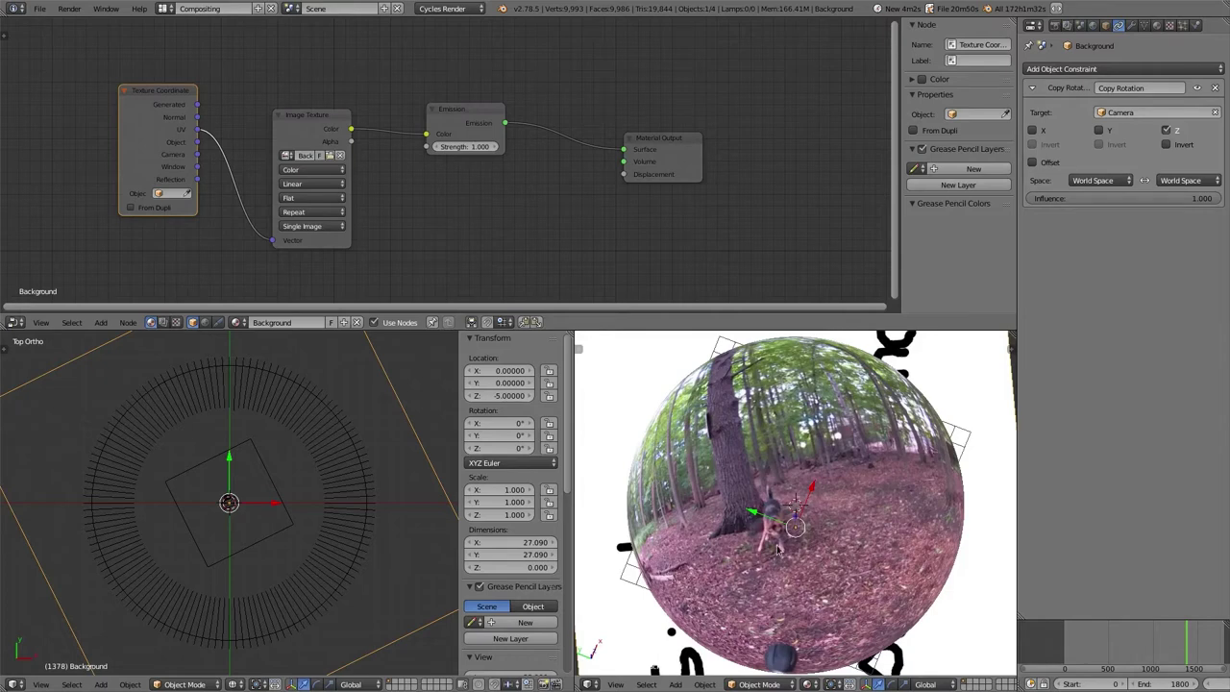
{"action": "middle_click_drag", "start_coordinate": [824, 529], "coordinate": [862, 416]}
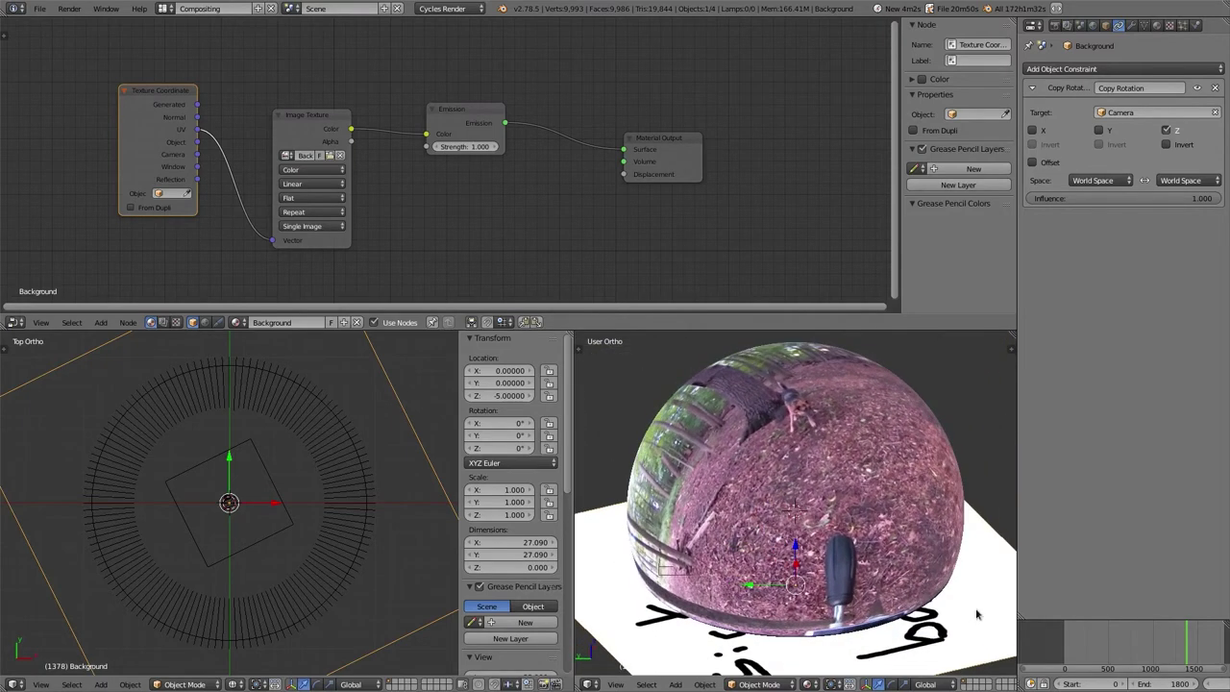
Look through the panoramic camera in the 3D view and select the camera object at the sphere's centre.
{"action": "right_click", "coordinate": [877, 473]}
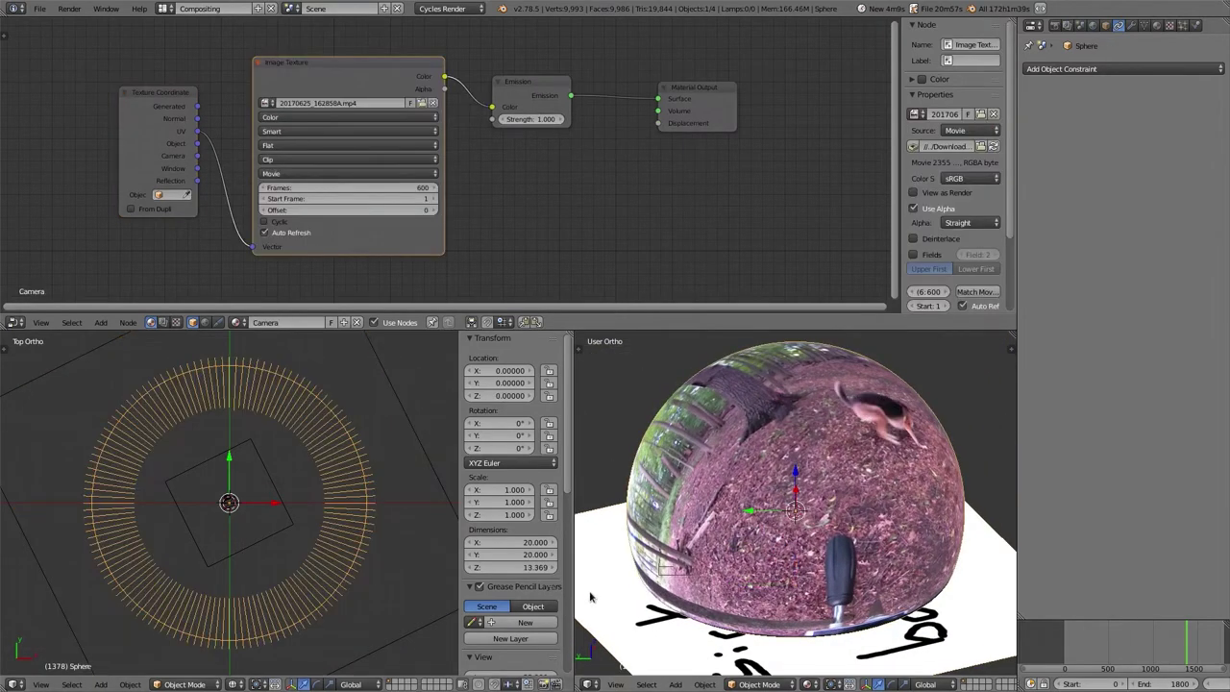
{"action": "right_click", "coordinate": [851, 480]}
{"action": "right_click", "coordinate": [777, 457]}
{"action": "middle_click_drag", "start_coordinate": [863, 471], "coordinate": [823, 497]}
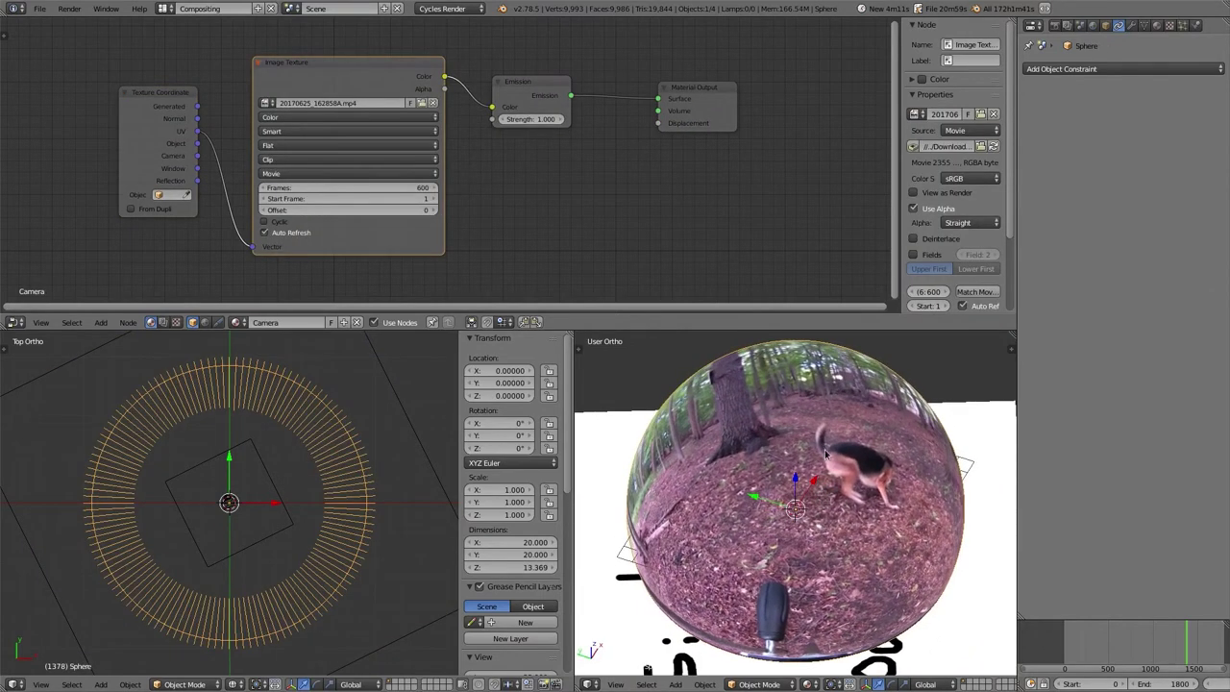
{"action": "key", "text": "KP_0"}
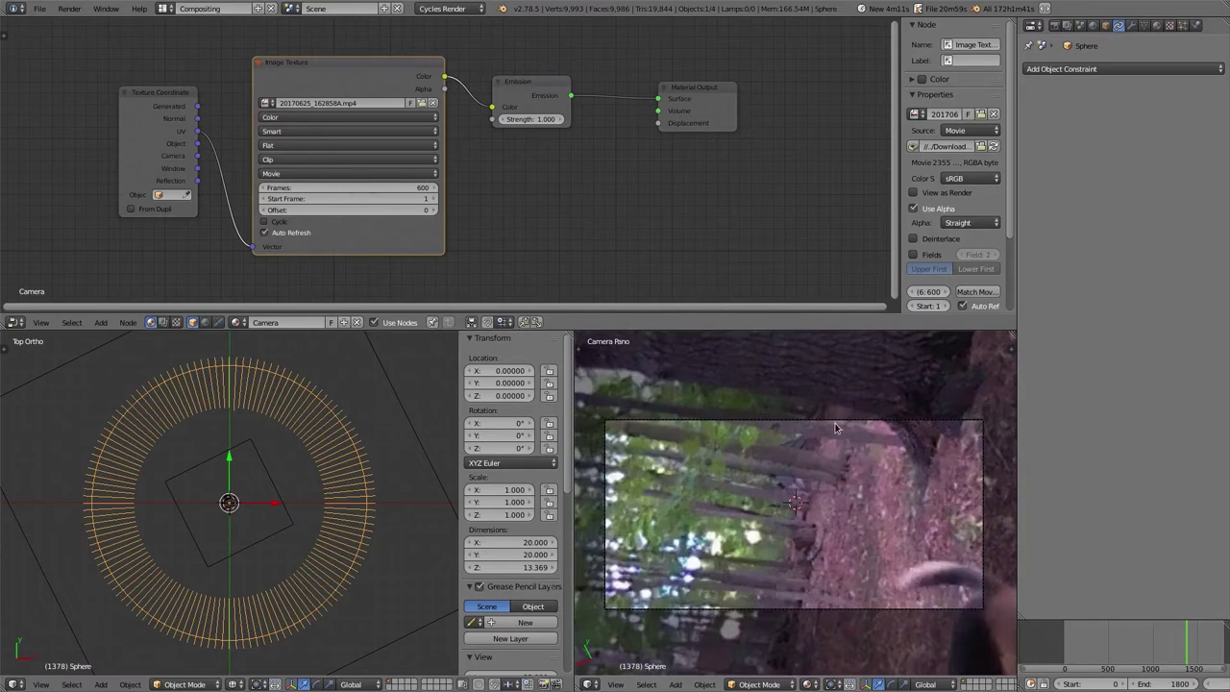
{"action": "right_click", "coordinate": [232, 507]}
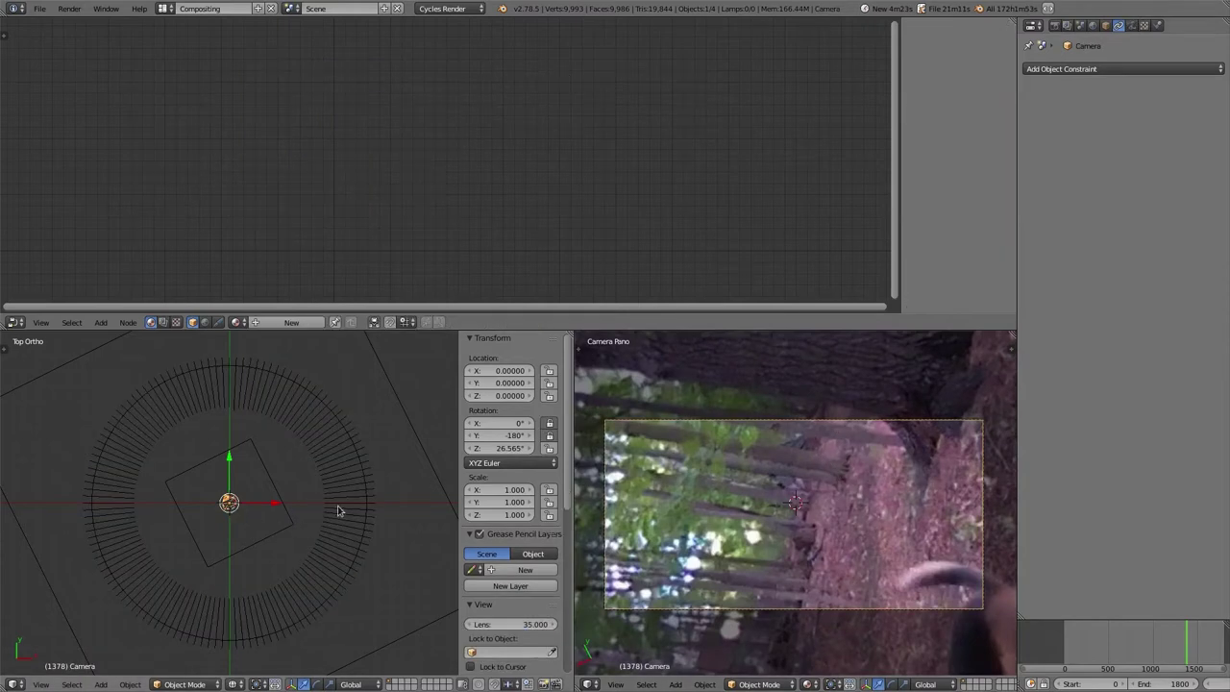
Rotate the panoramic camera about the vertical axis to a Z rotation of about -51.5°.
{"action": "key", "text": "r"}
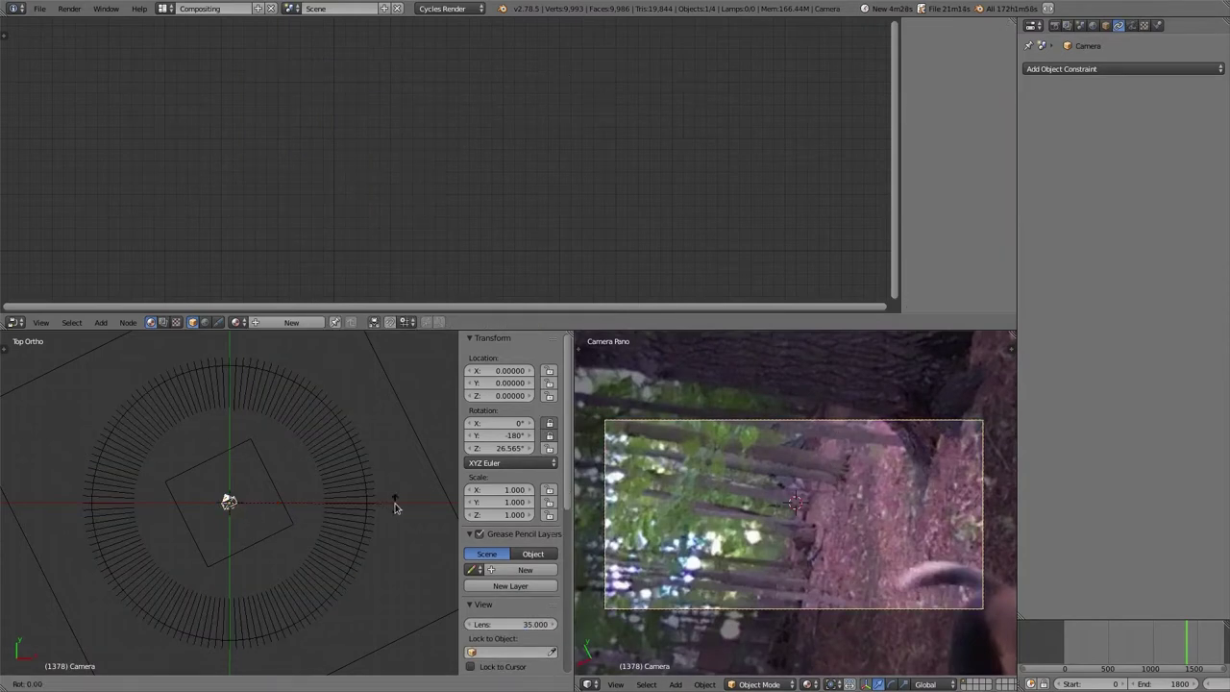
{"action": "left_click", "coordinate": [245, 588]}
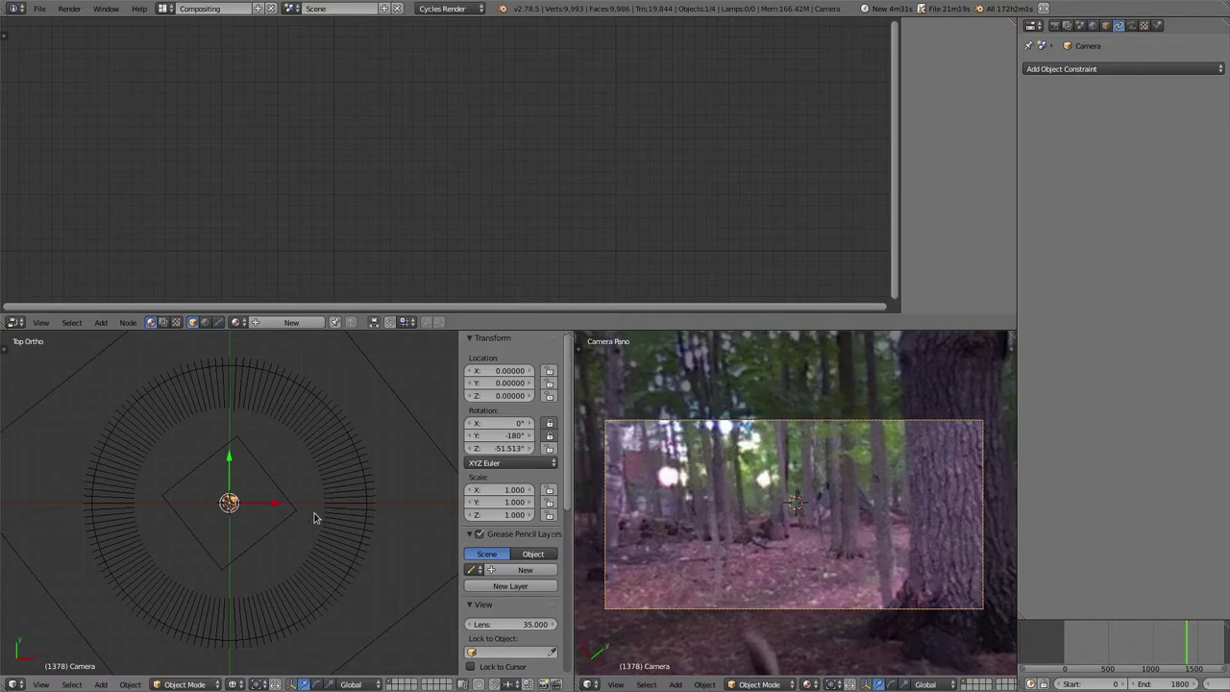
{"action": "key", "text": "r"}
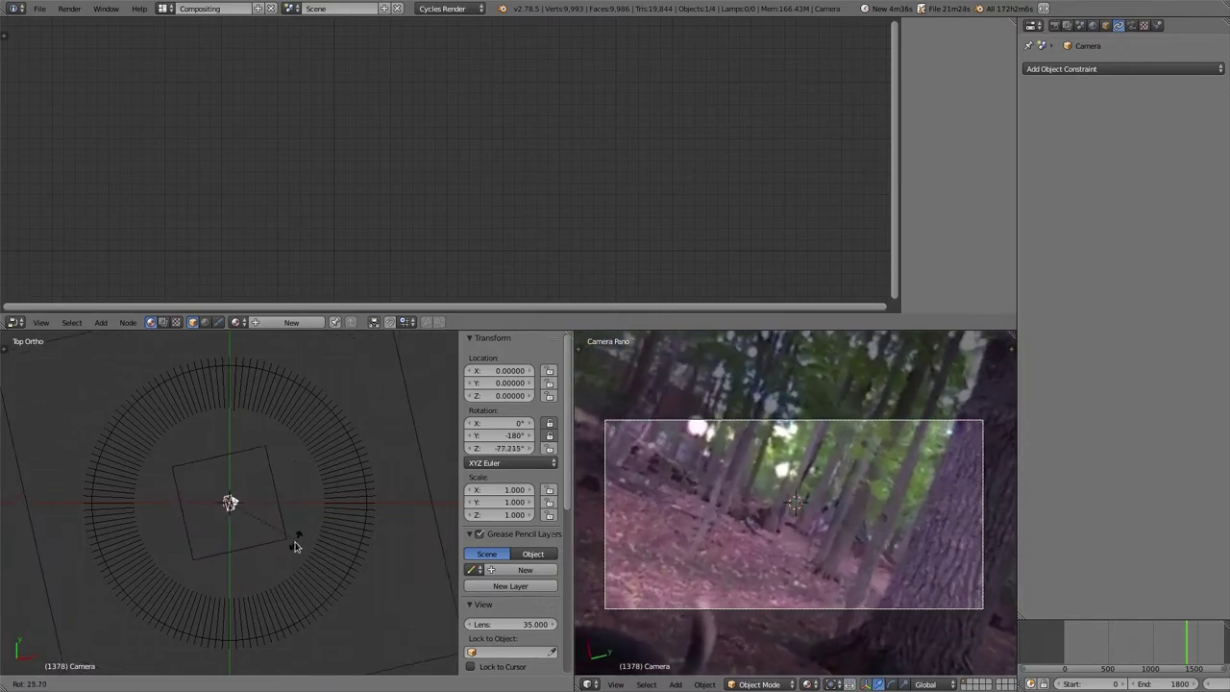
{"action": "right_click", "coordinate": [307, 490]}
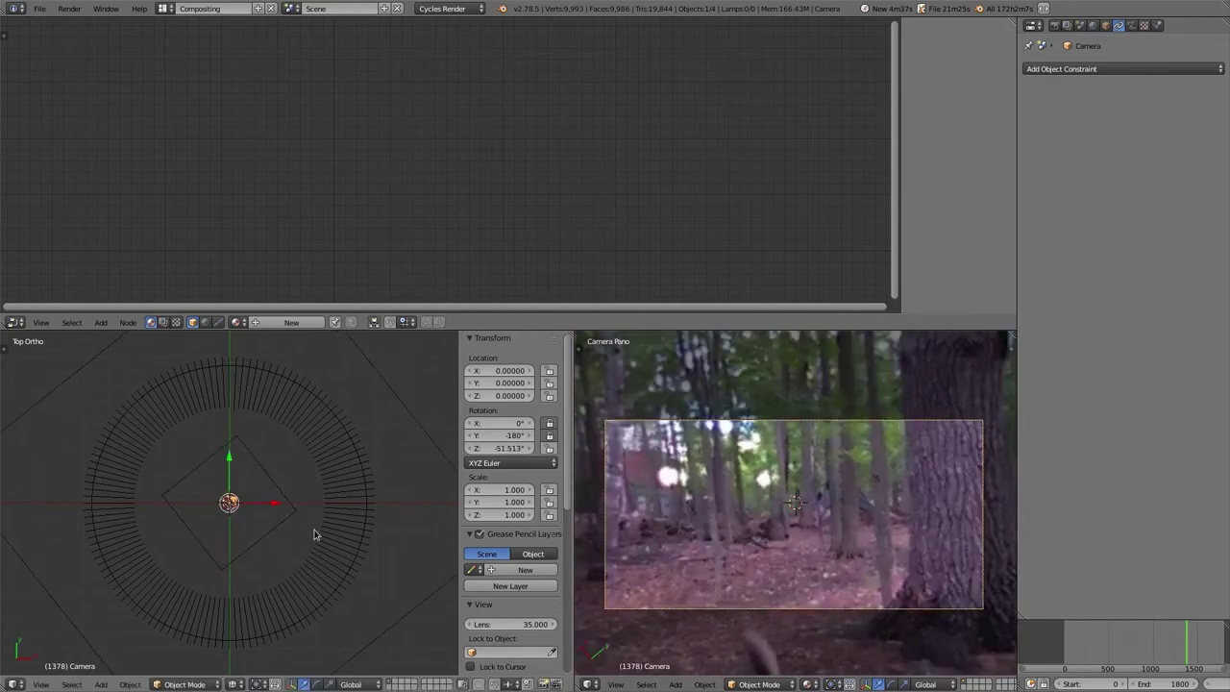
{"action": "scroll", "coordinate": [732, 506], "scroll_direction": "up", "scroll_amount": 1}
{"action": "scroll", "coordinate": [732, 507], "scroll_direction": "down", "scroll_amount": 1}
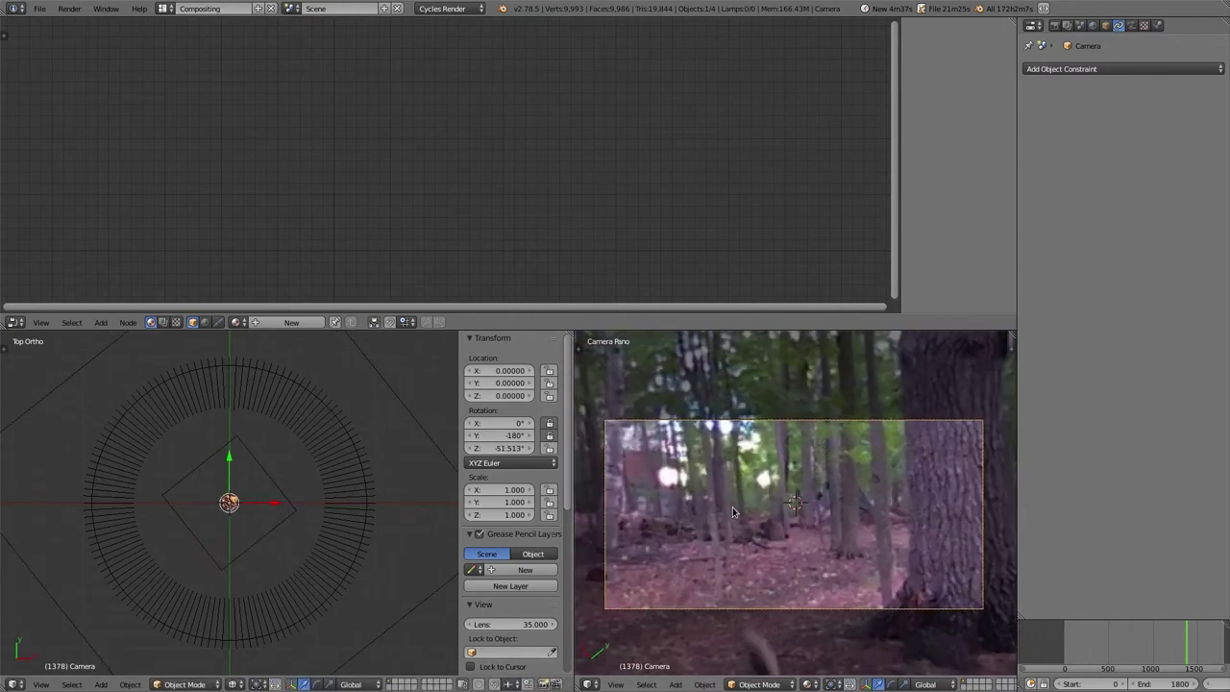
Show the camera view as a rendered preview and examine the forest and dog in the panorama up close.
{"action": "key", "text": "shift+z"}
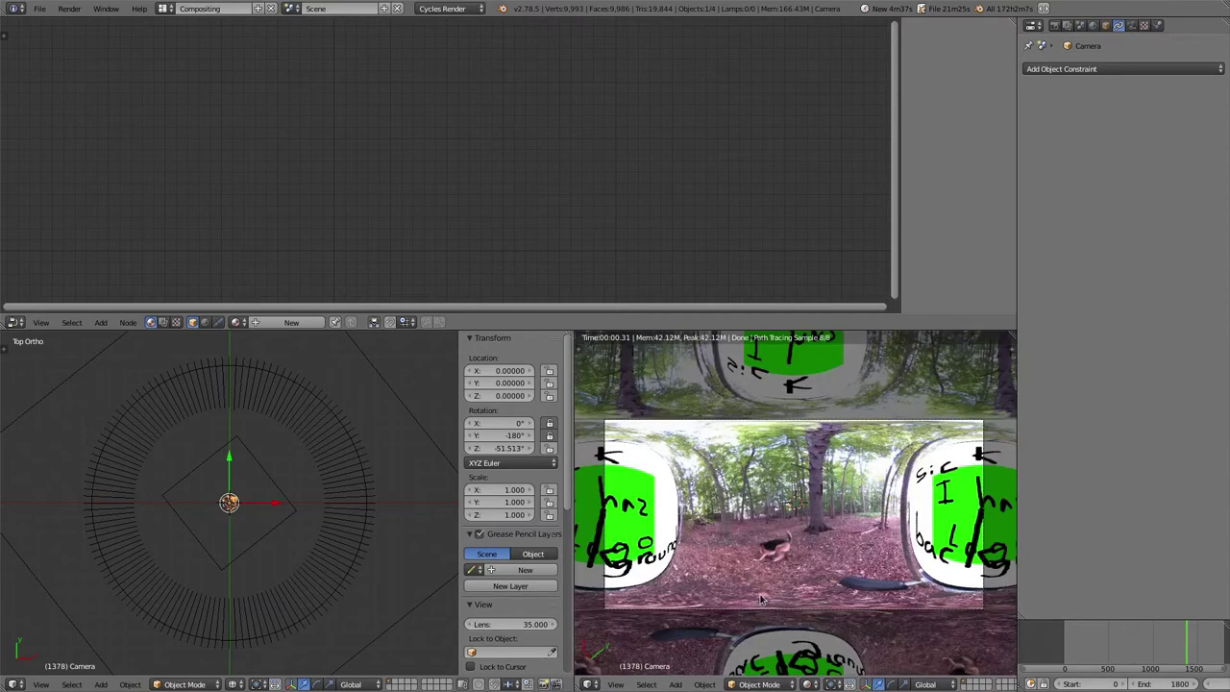
{"action": "scroll", "coordinate": [751, 538], "scroll_direction": "up", "scroll_amount": 1}
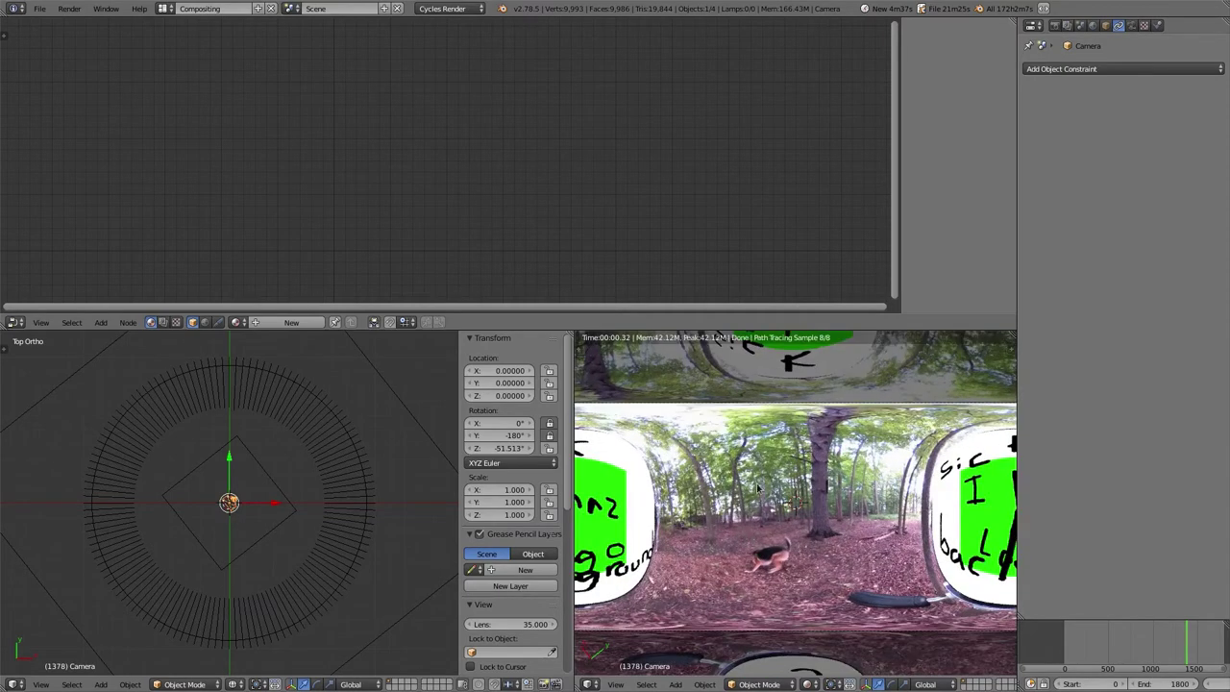
{"action": "scroll", "coordinate": [747, 528], "scroll_direction": "up", "scroll_amount": 3}
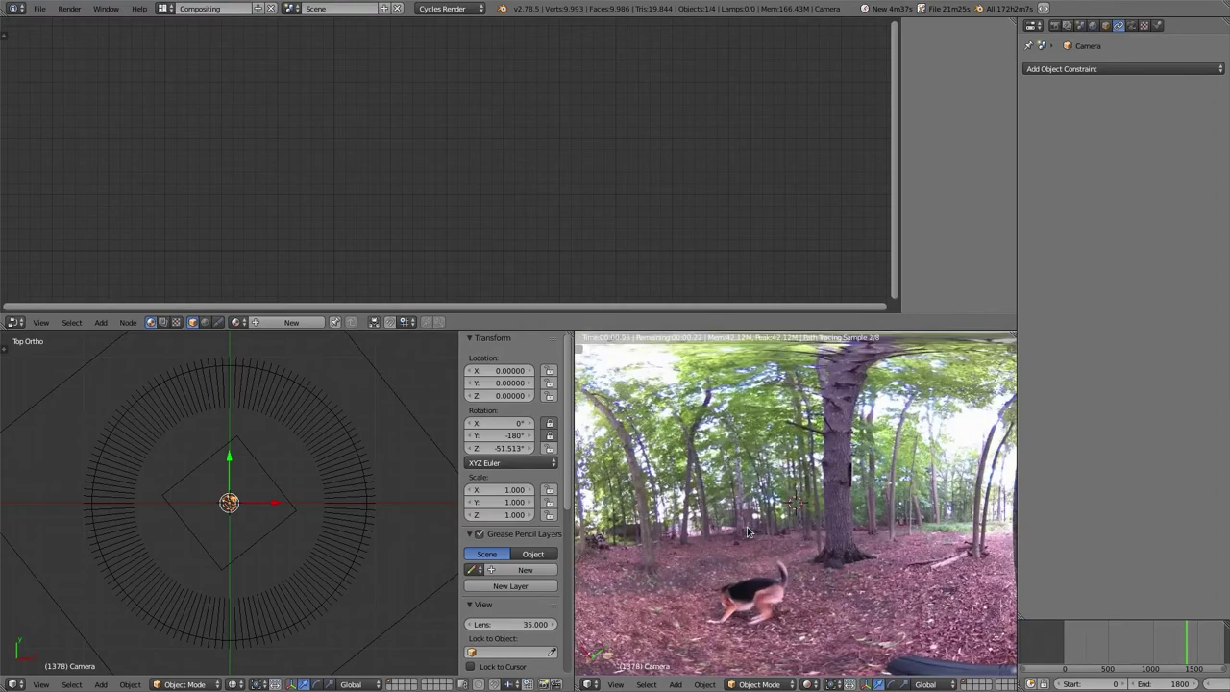
{"action": "scroll", "coordinate": [746, 526], "scroll_direction": "up", "scroll_amount": 1}
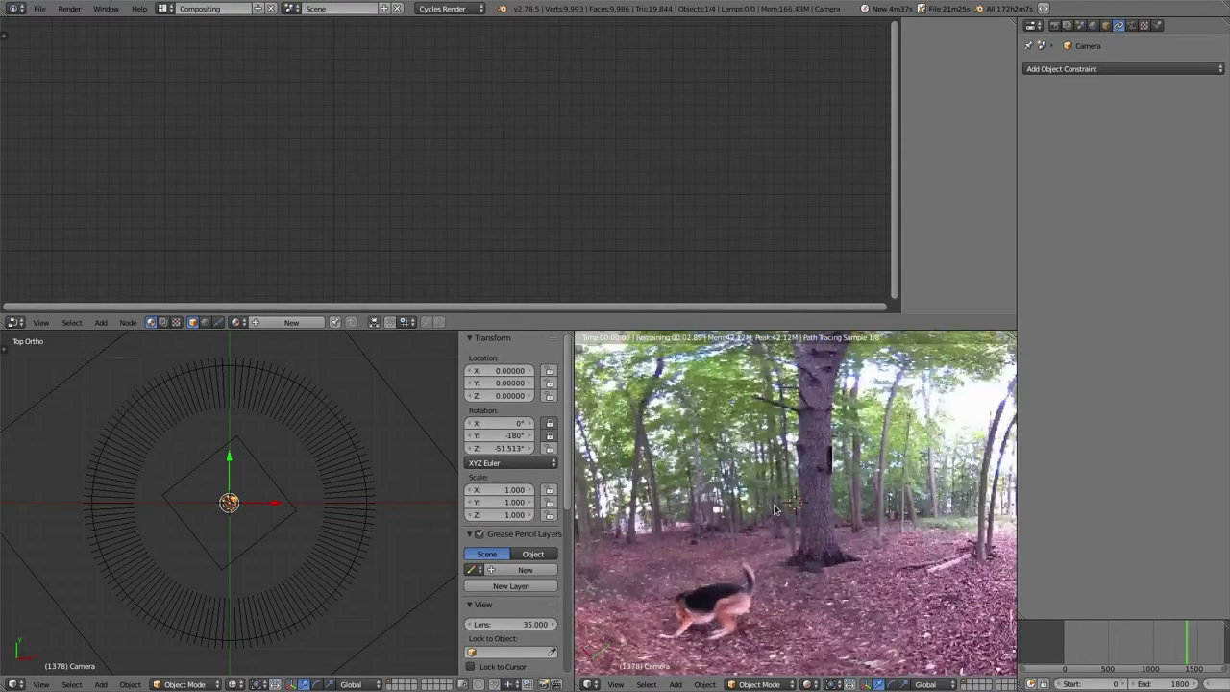
Rotate the video sphere about the vertical axis to a Z rotation of about 4.3°.
{"action": "right_click", "coordinate": [886, 544]}
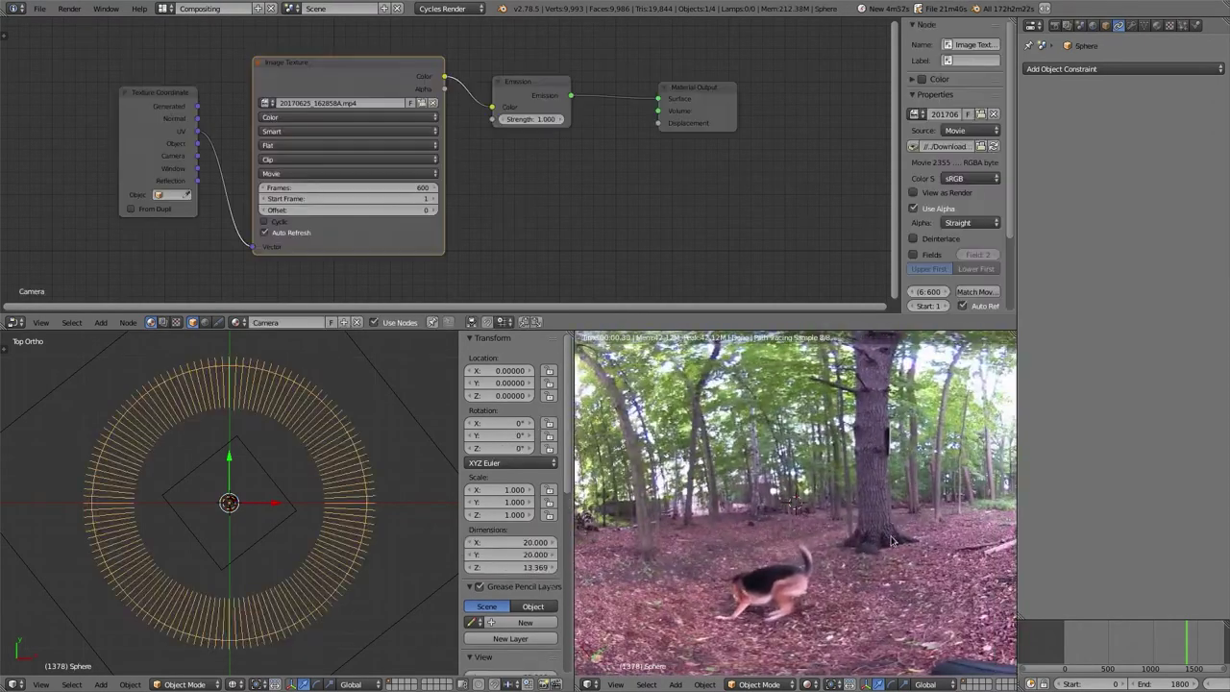
{"action": "key", "text": "r"}
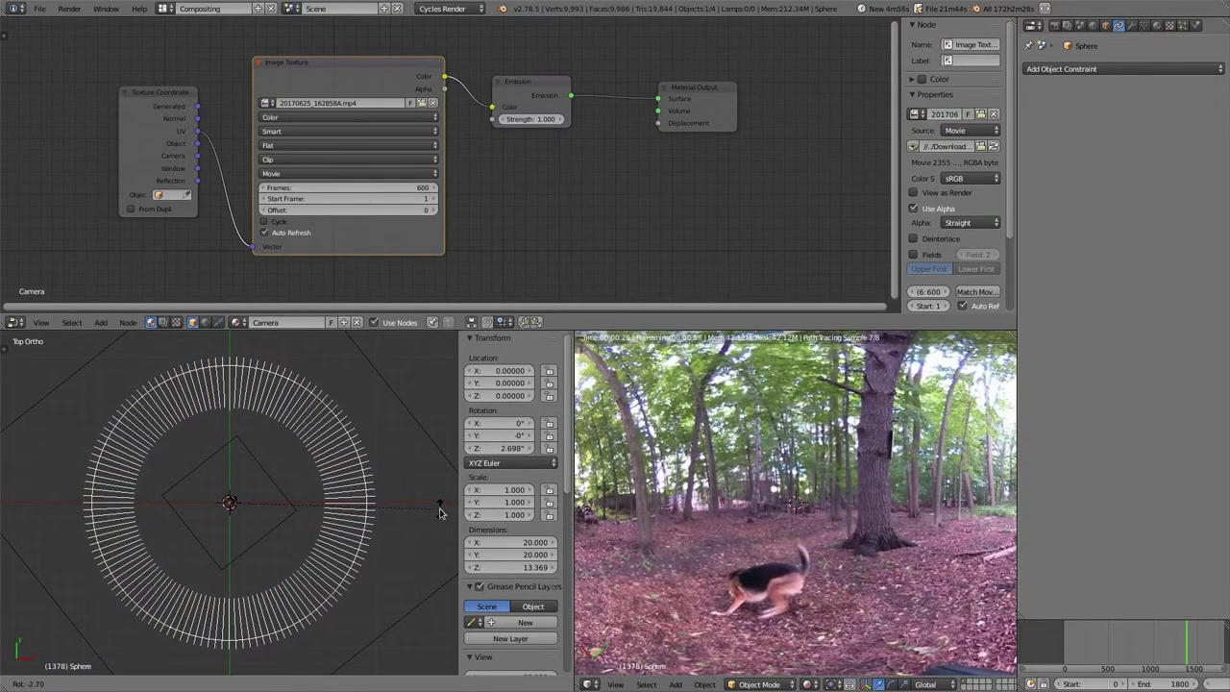
{"action": "left_click", "coordinate": [442, 508]}
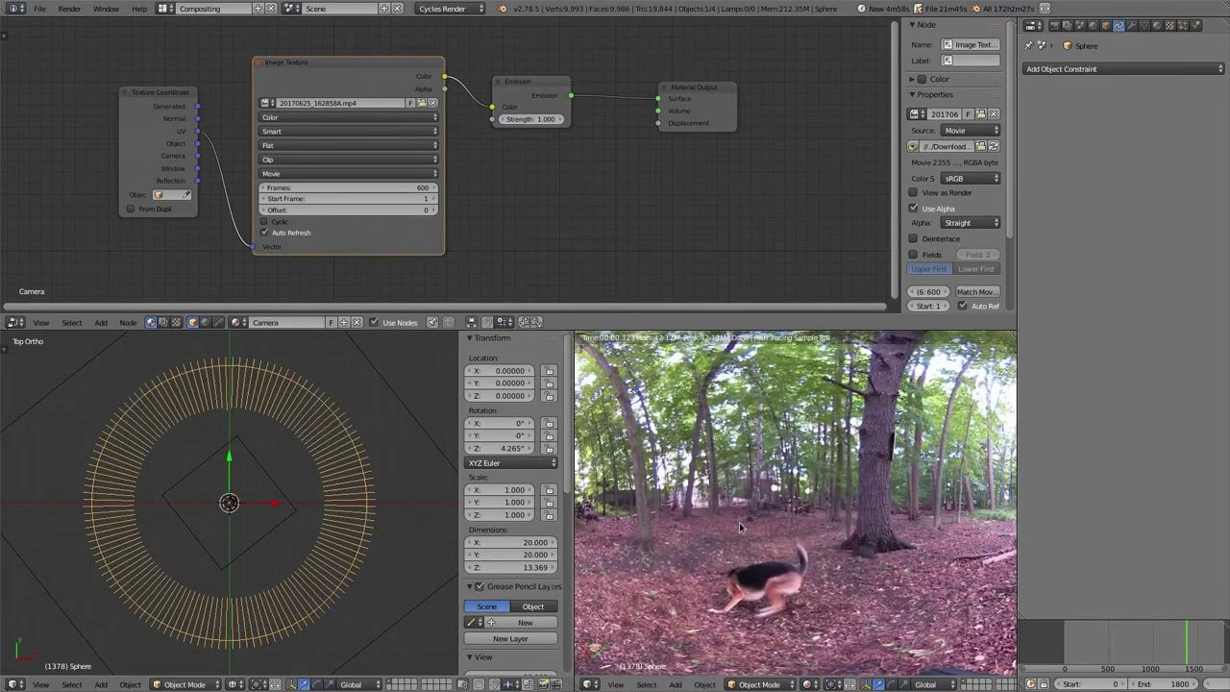
Replace the image on the logo plane with 04-16_intro.png, choosing it from the file thumbnails.
{"action": "key", "text": "KP_0"}
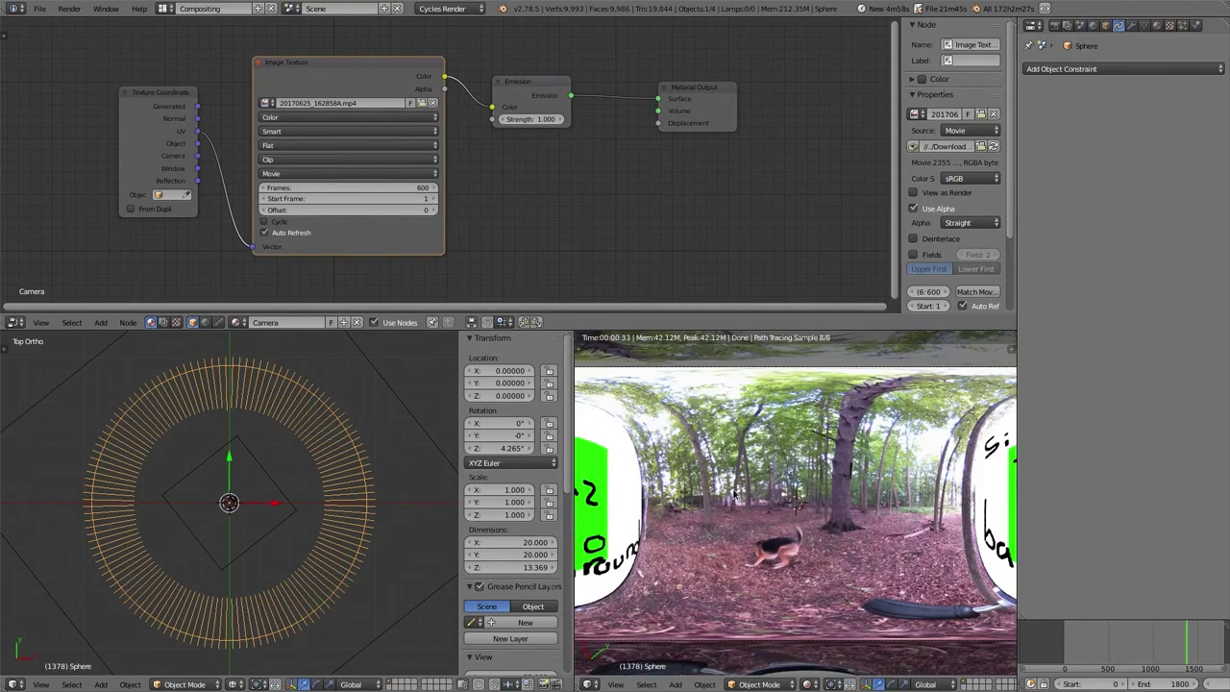
{"action": "mouse_move", "coordinate": [736, 491]}
{"action": "middle_mouse_down"}
{"action": "mouse_move", "coordinate": [822, 562]}
{"action": "mouse_move", "coordinate": [797, 538]}
{"action": "mouse_move", "coordinate": [804, 553]}
{"action": "middle_mouse_up"}
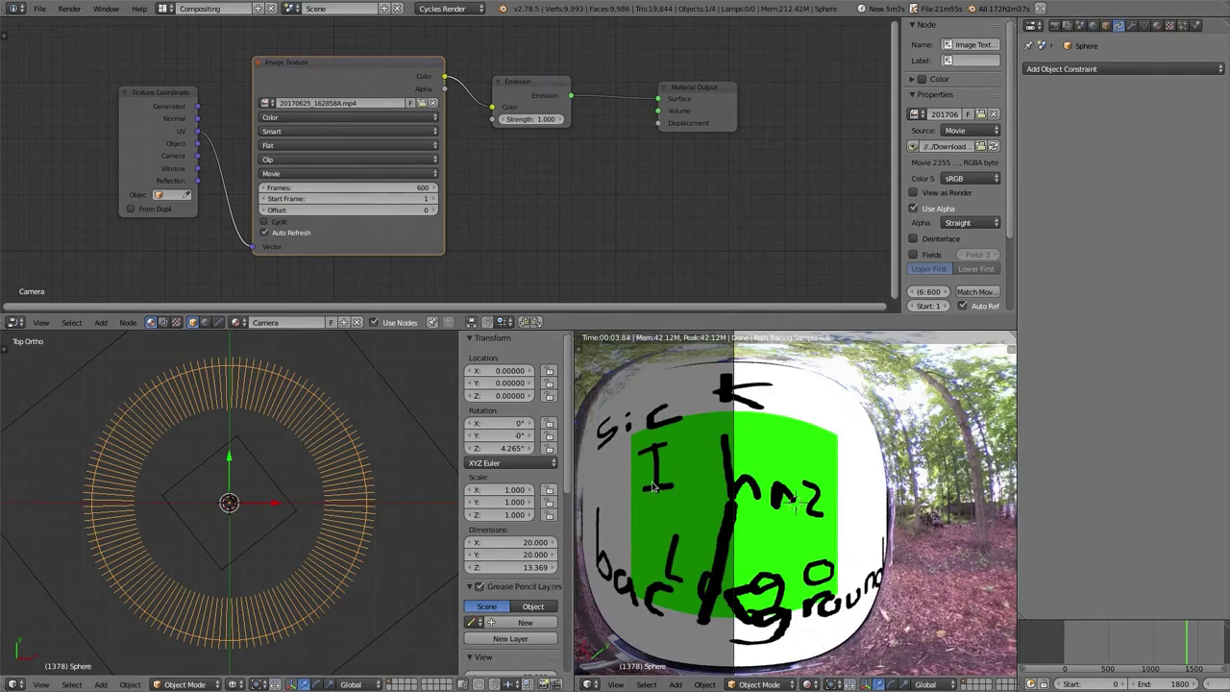
{"action": "right_click", "coordinate": [272, 538]}
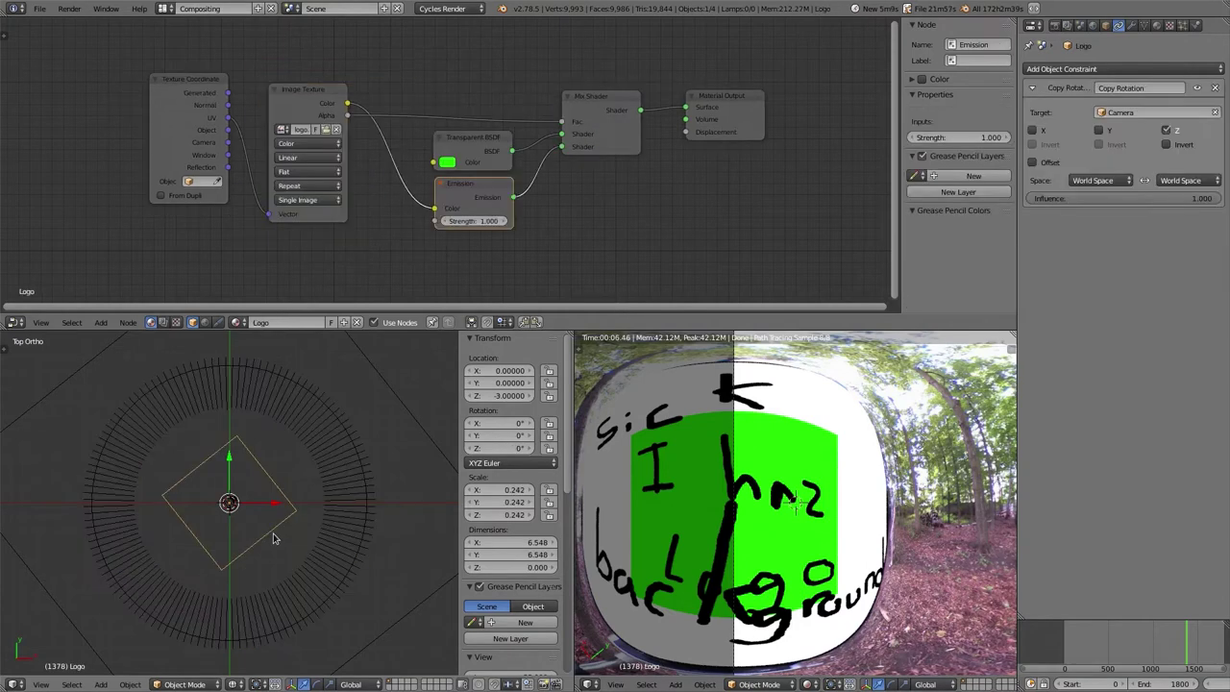
{"action": "scroll", "coordinate": [426, 421], "scroll_direction": "down", "scroll_amount": 2}
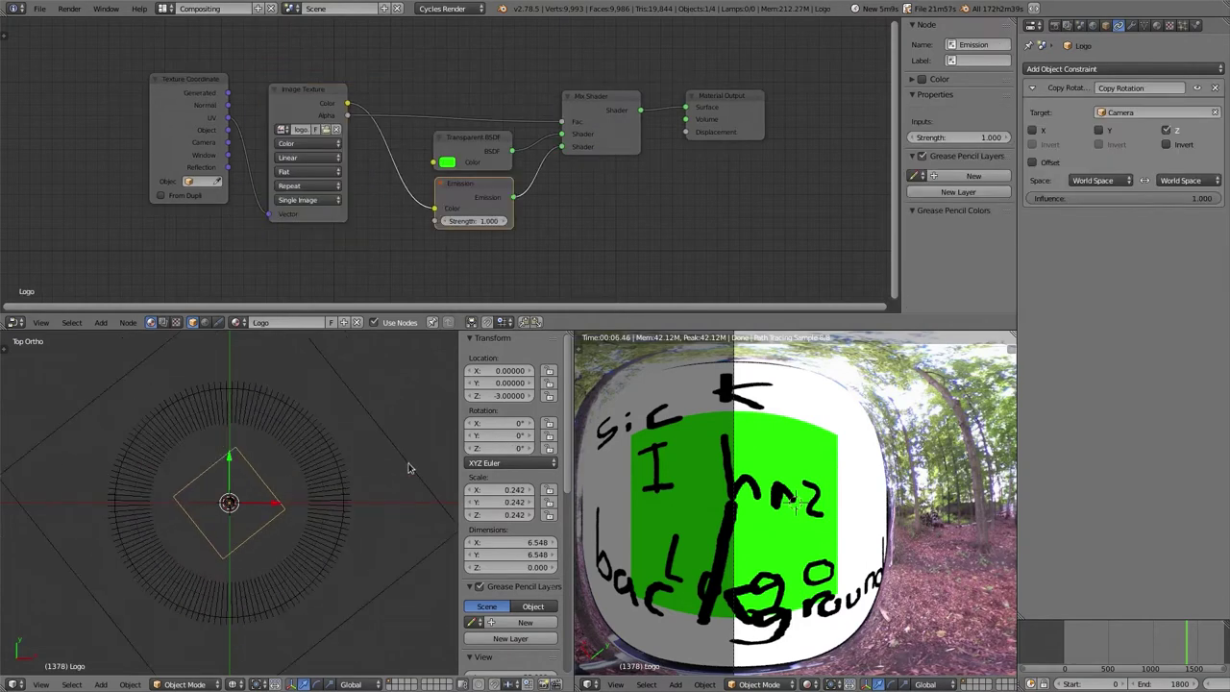
{"action": "left_click", "coordinate": [326, 131]}
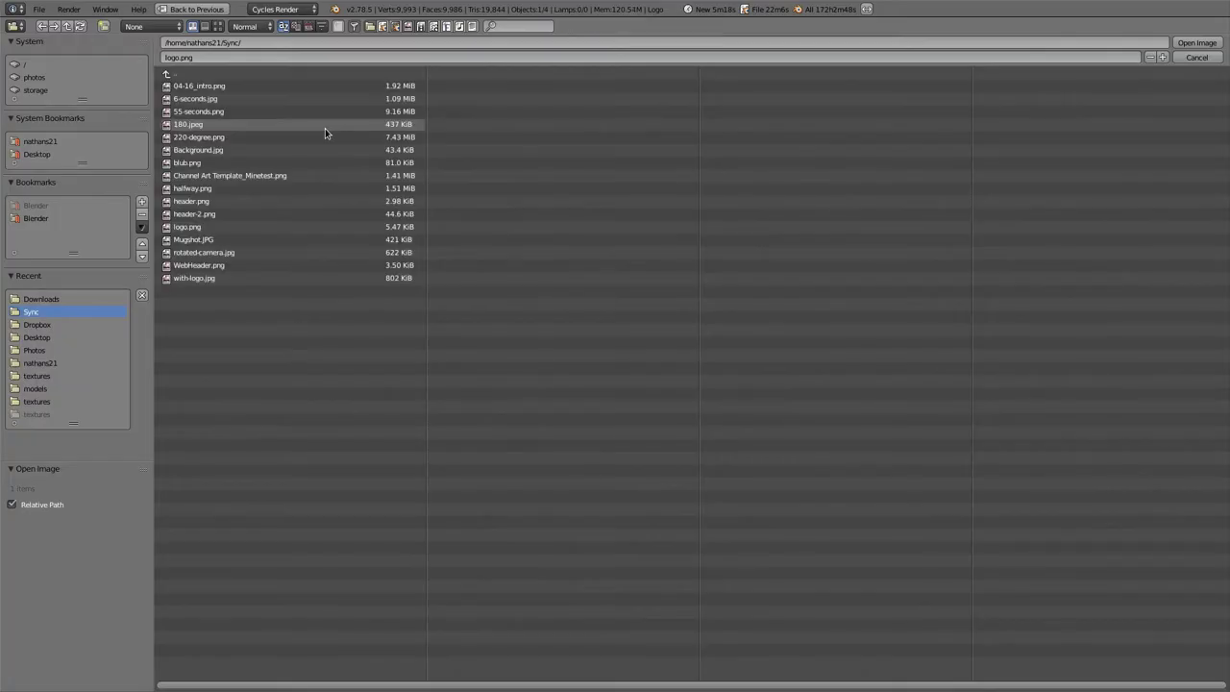
{"action": "left_click", "coordinate": [218, 26]}
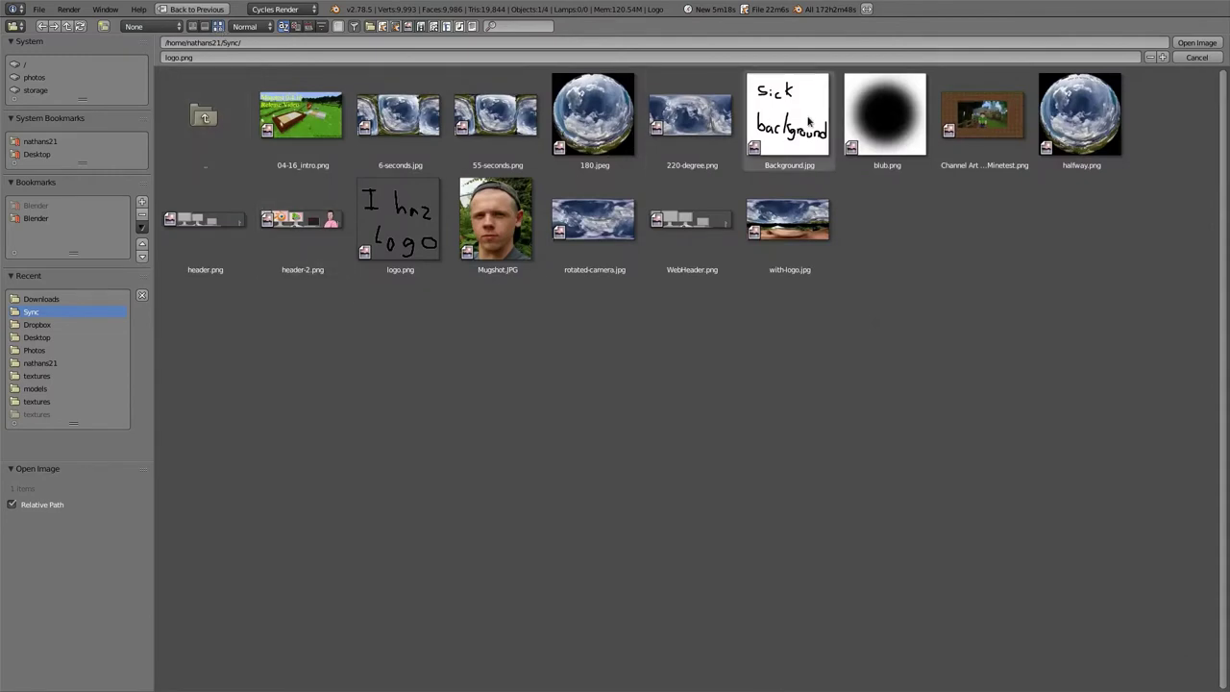
{"action": "left_click", "coordinate": [325, 108]}
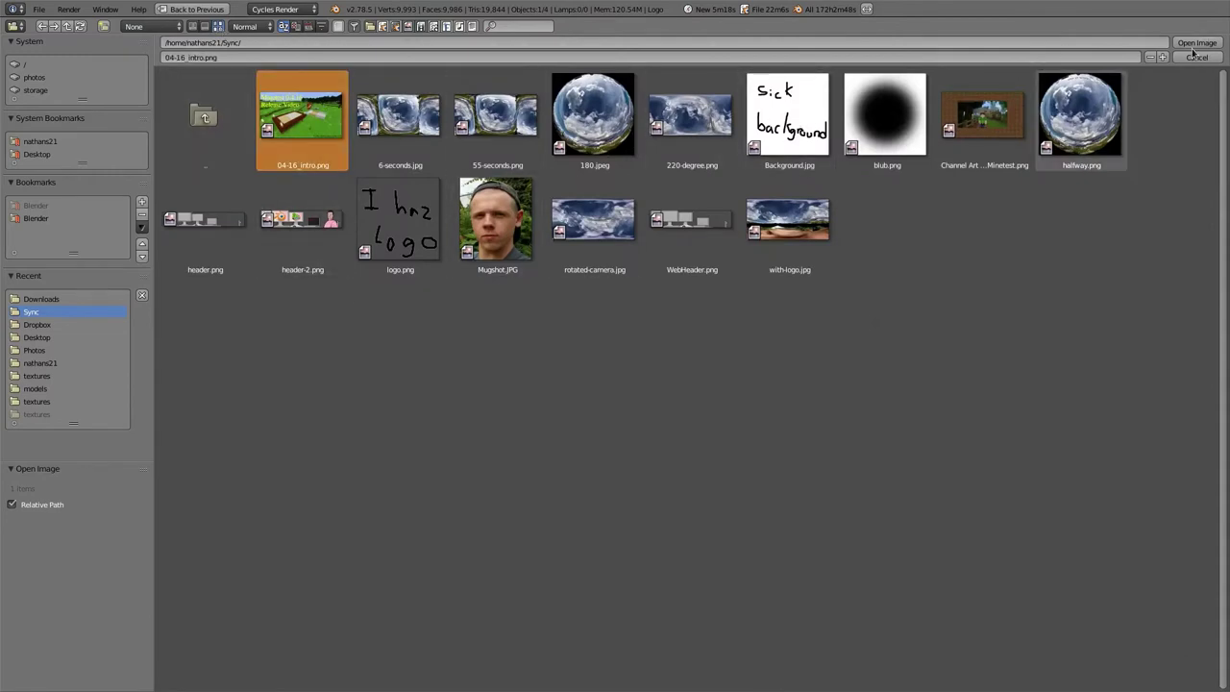
{"action": "left_click", "coordinate": [1196, 42]}
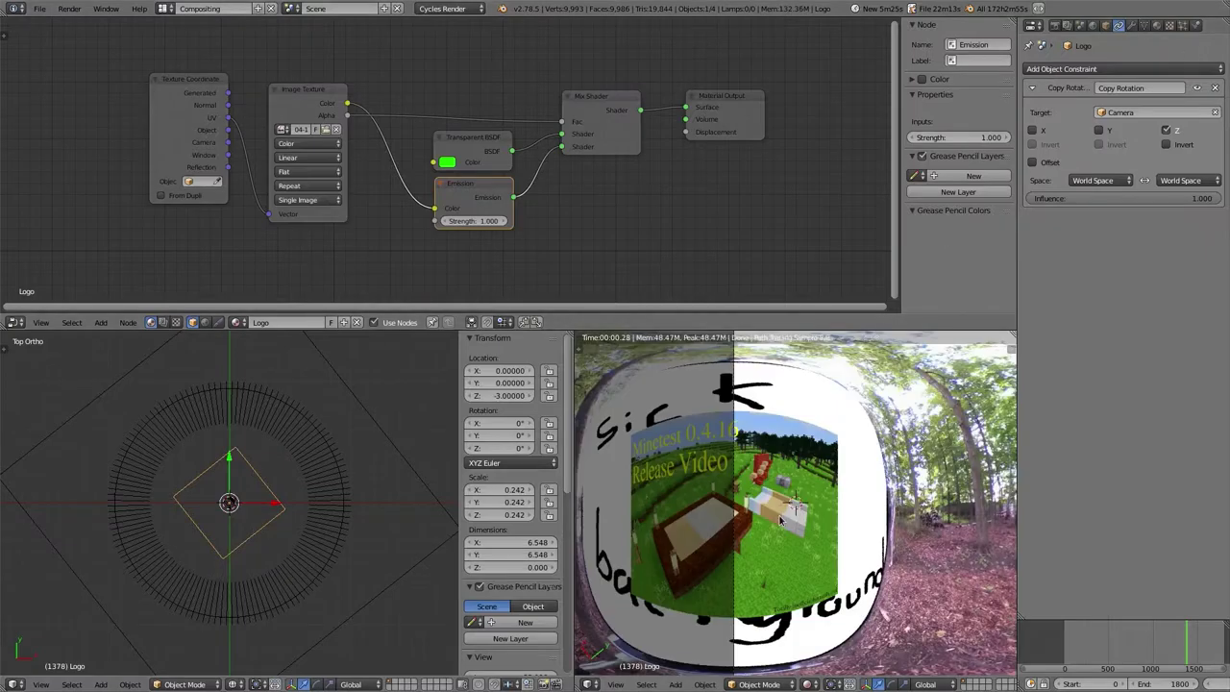
Load WebHeader.png as the logo plane's image and change its Transparent BSDF colour from green to white.
{"action": "middle_click_drag", "start_coordinate": [780, 519], "coordinate": [612, 483]}
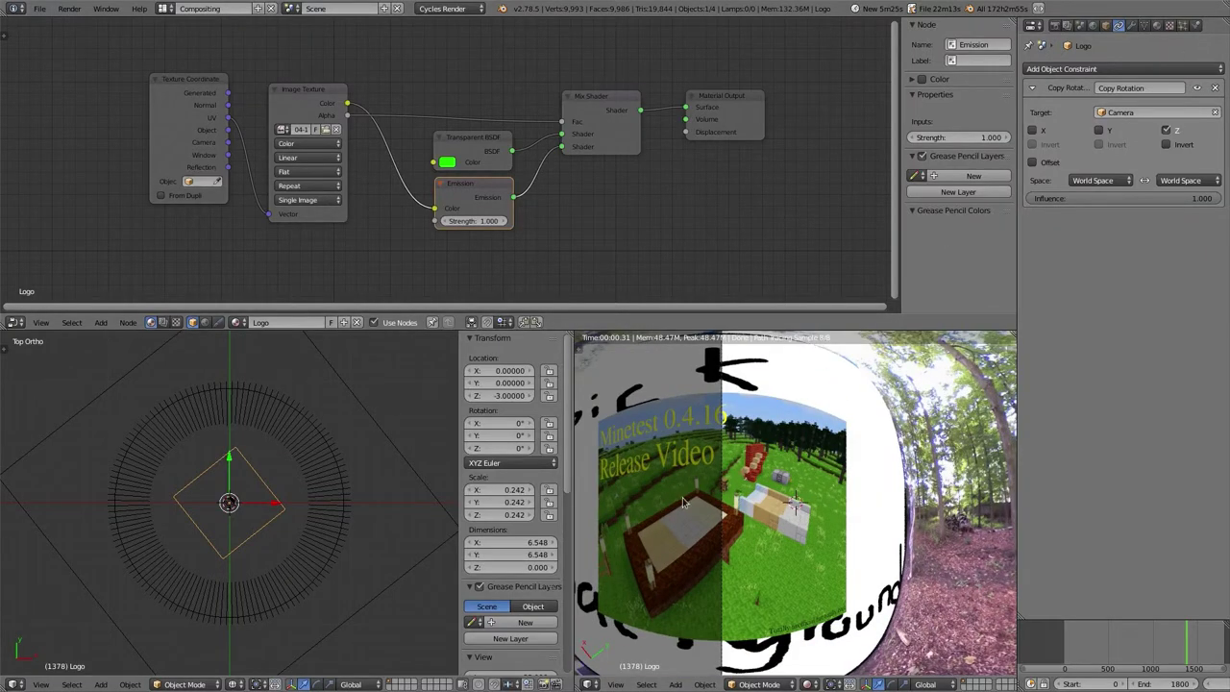
{"action": "left_click", "coordinate": [324, 130]}
{"action": "left_click", "coordinate": [218, 26]}
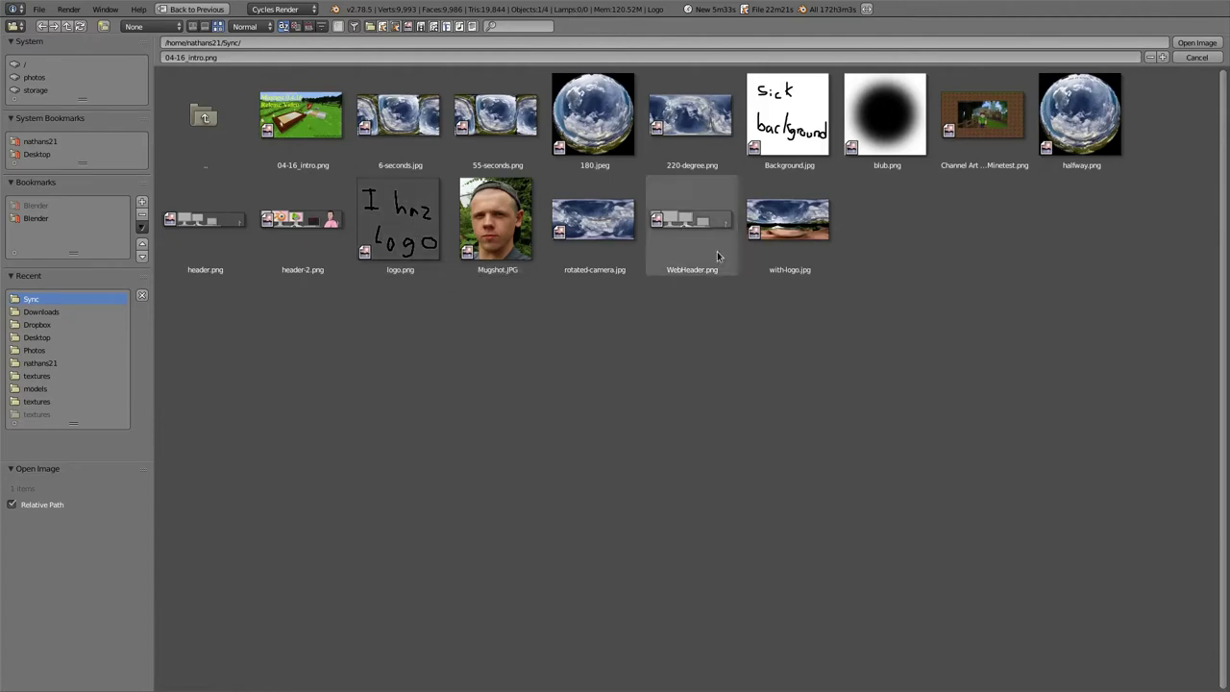
{"action": "left_click", "coordinate": [716, 238]}
{"action": "left_click", "coordinate": [1201, 44]}
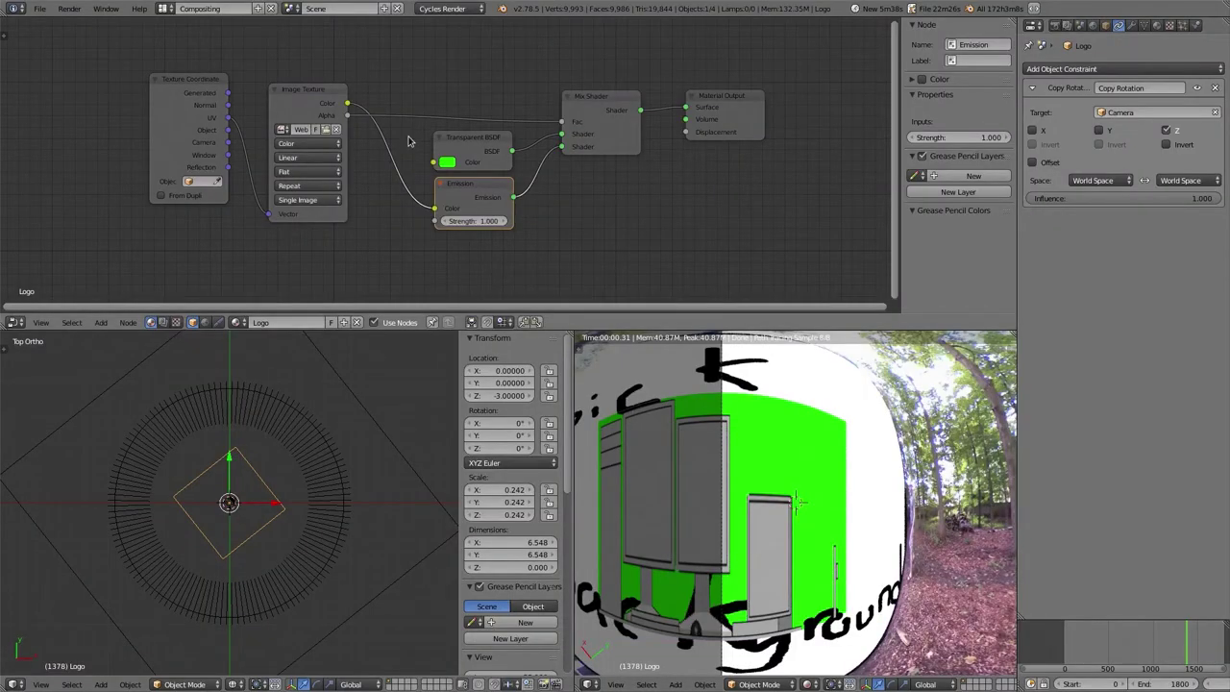
{"action": "left_click", "coordinate": [447, 161]}
{"action": "left_click_drag", "start_coordinate": [486, 285], "coordinate": [526, 308]}
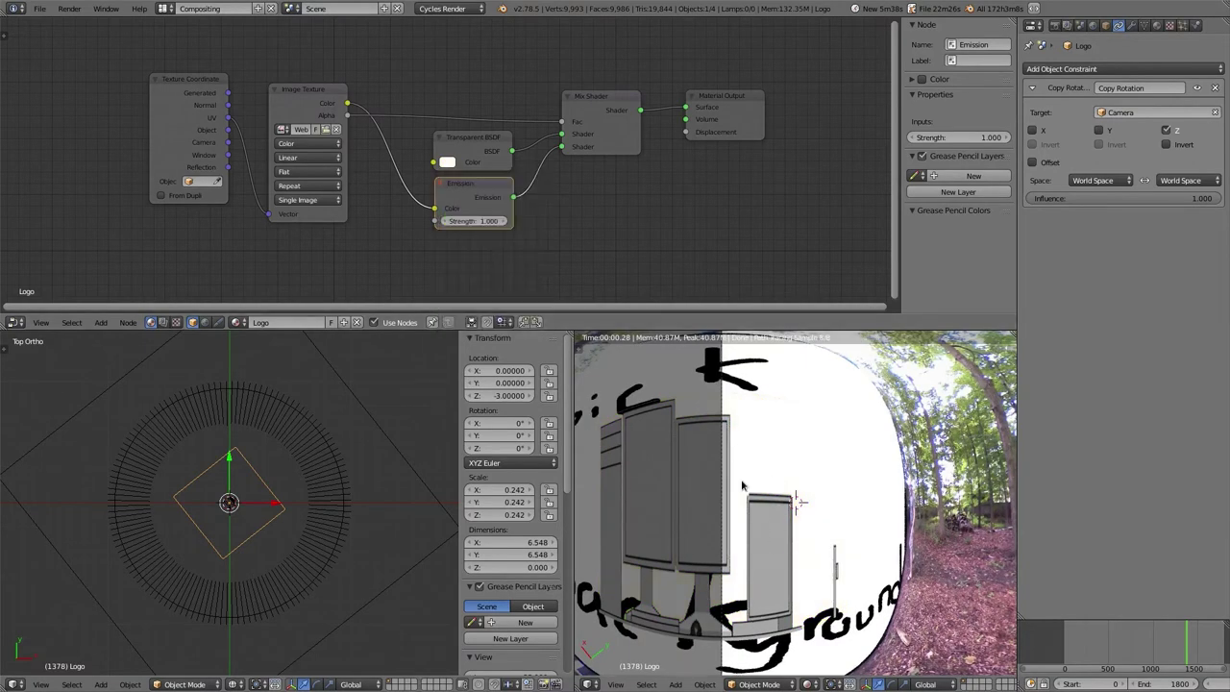
Replace the image on the background plane with Channel Art Template_Minetest.png.
{"action": "right_click", "coordinate": [389, 442]}
{"action": "left_click", "coordinate": [328, 155]}
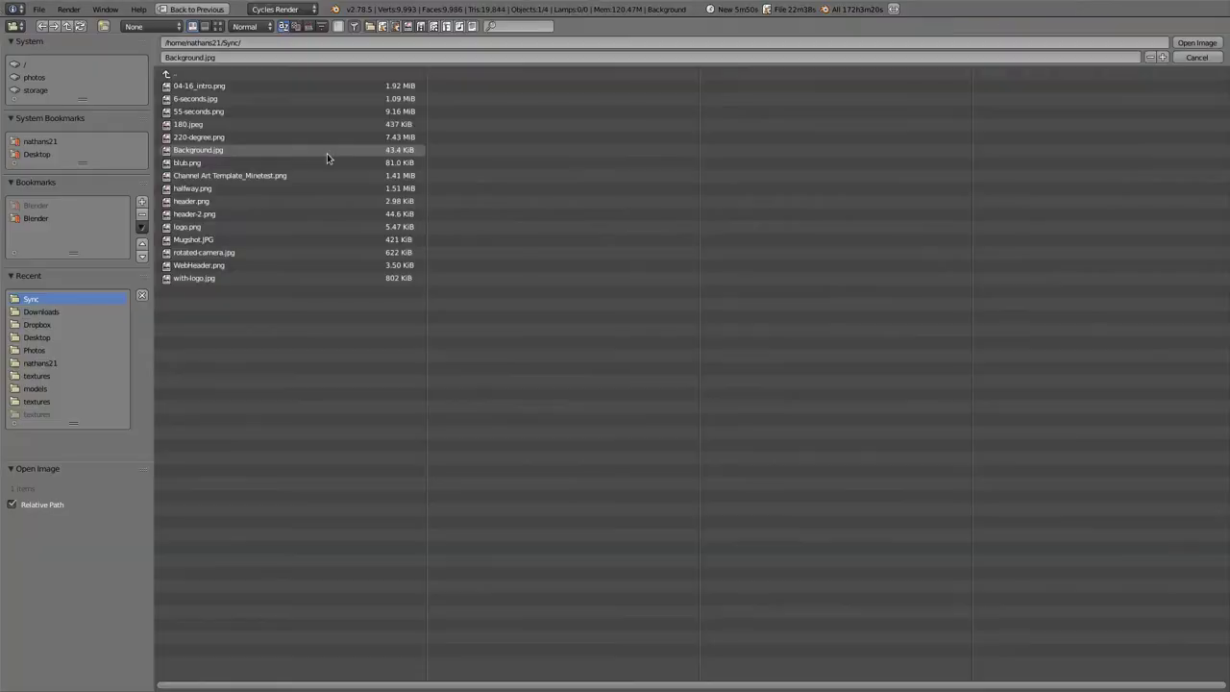
{"action": "left_click", "coordinate": [218, 26]}
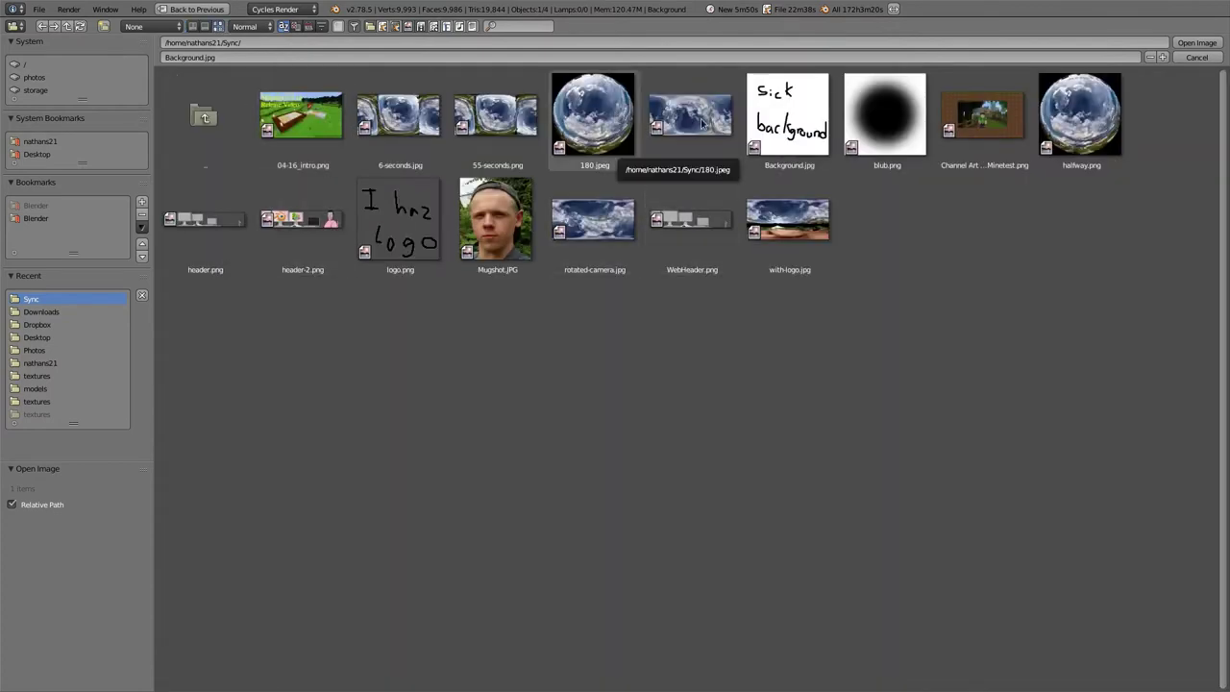
{"action": "left_click", "coordinate": [984, 120]}
{"action": "left_click", "coordinate": [1196, 42]}
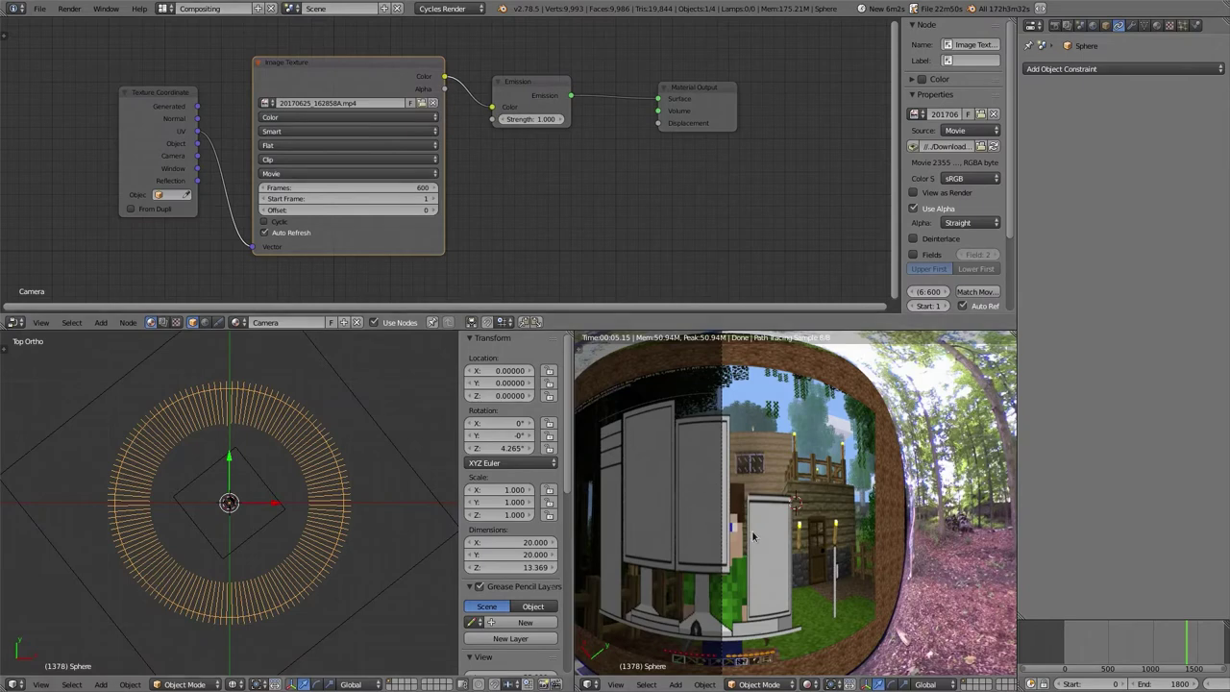
Select the logo plane and switch the workspace to the Default screen layout.
{"action": "right_click", "coordinate": [274, 519]}
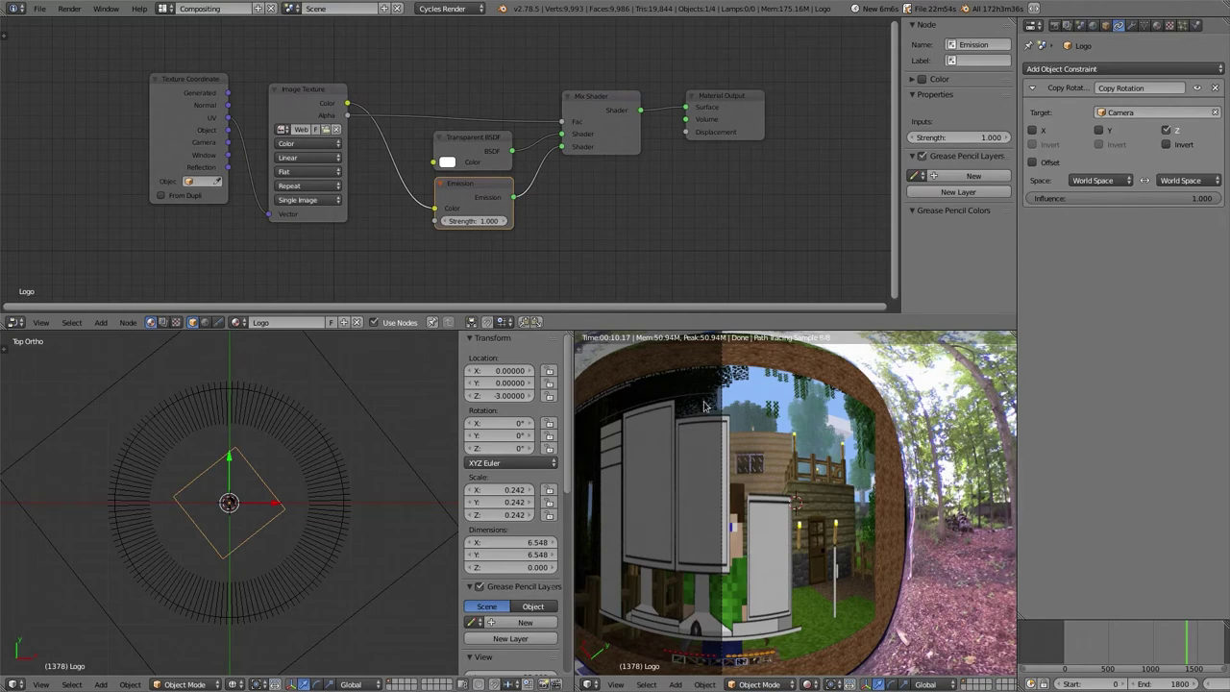
{"action": "scroll", "coordinate": [707, 523], "scroll_direction": "down", "scroll_amount": 3}
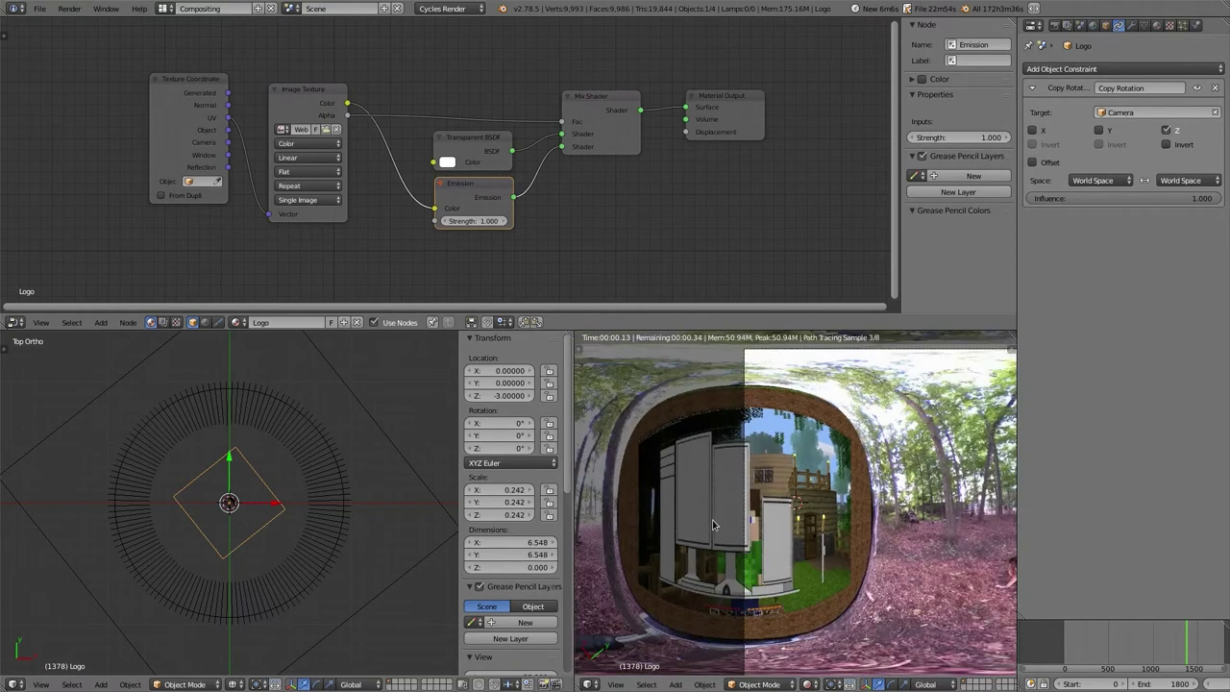
{"action": "middle_click_drag", "start_coordinate": [913, 469], "coordinate": [730, 483]}
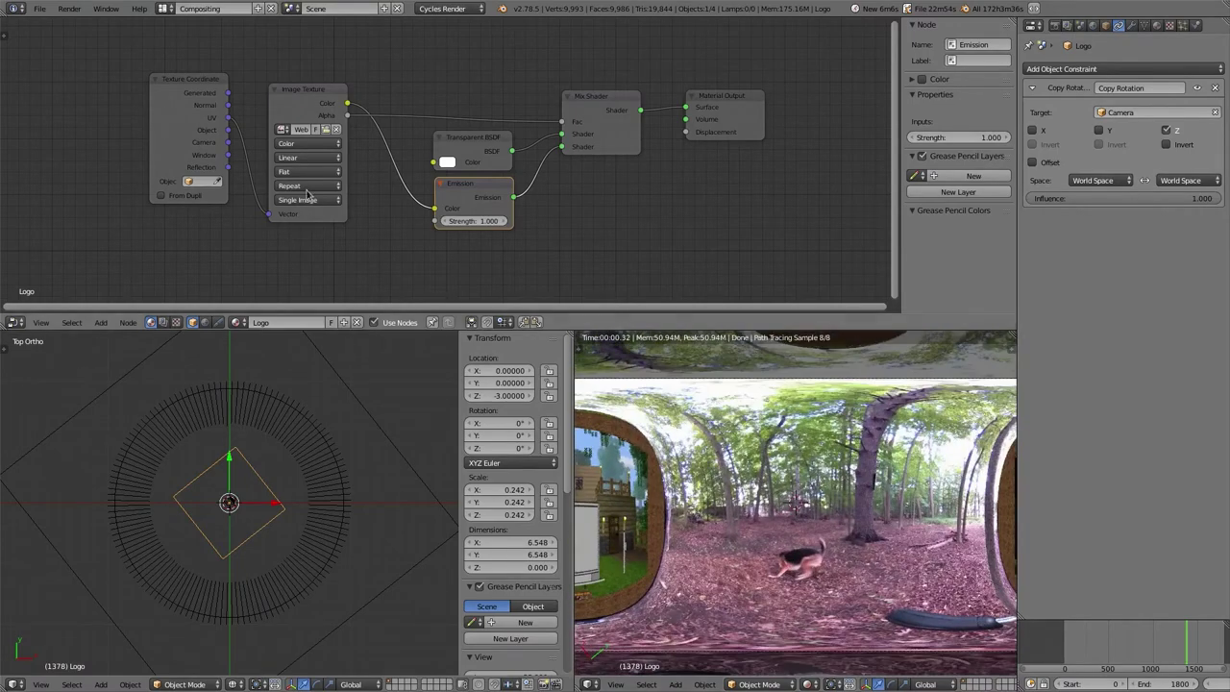
{"action": "left_click", "coordinate": [162, 9]}
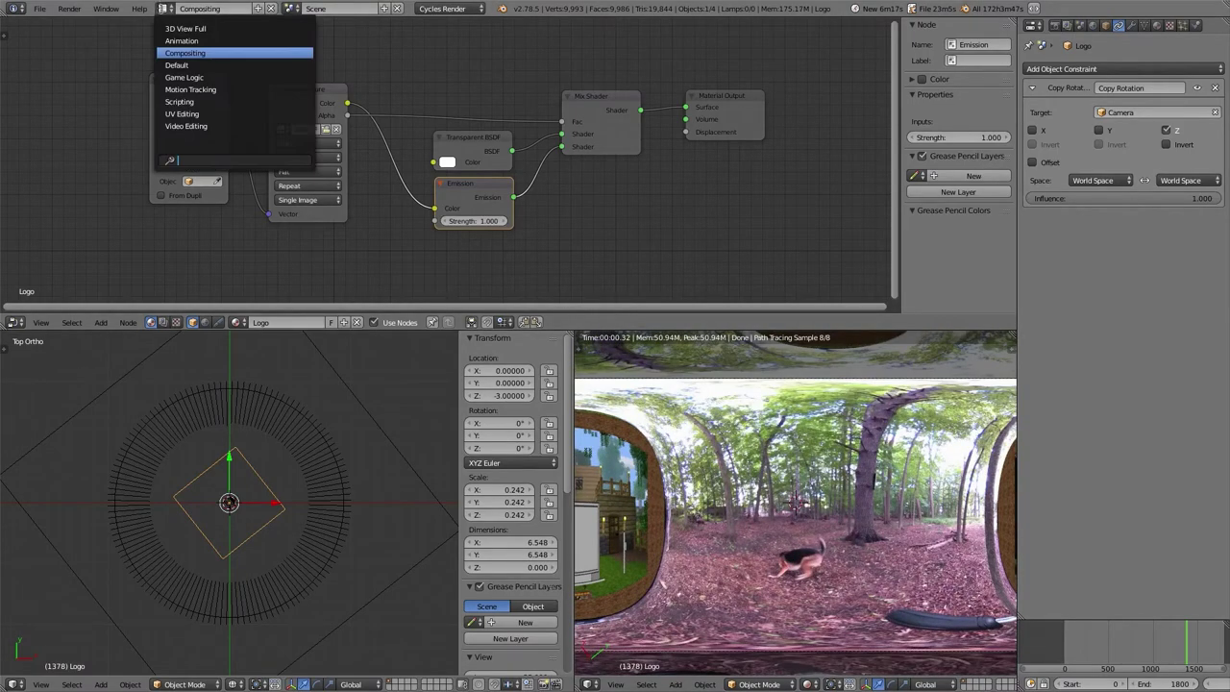
{"action": "left_click", "coordinate": [180, 65]}
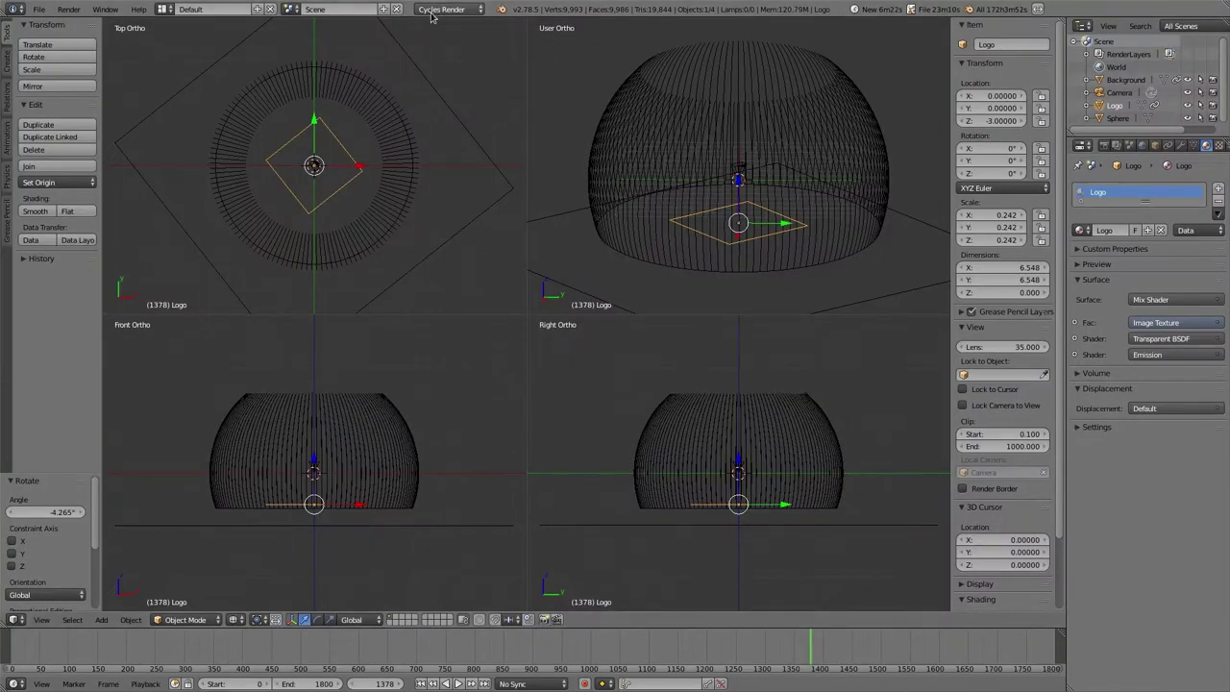
Set the render engine to Blender Render, render the current frame and return to the 3D views.
{"action": "left_click", "coordinate": [459, 11]}
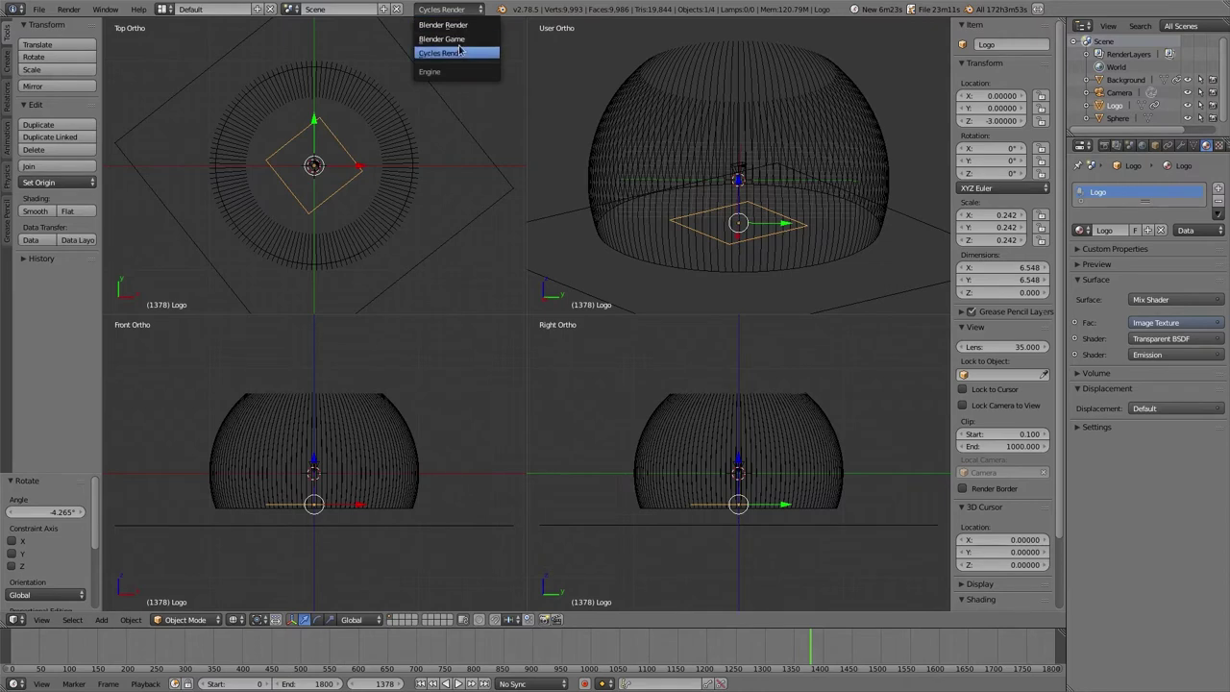
{"action": "left_click", "coordinate": [443, 25]}
{"action": "key", "text": "F12"}
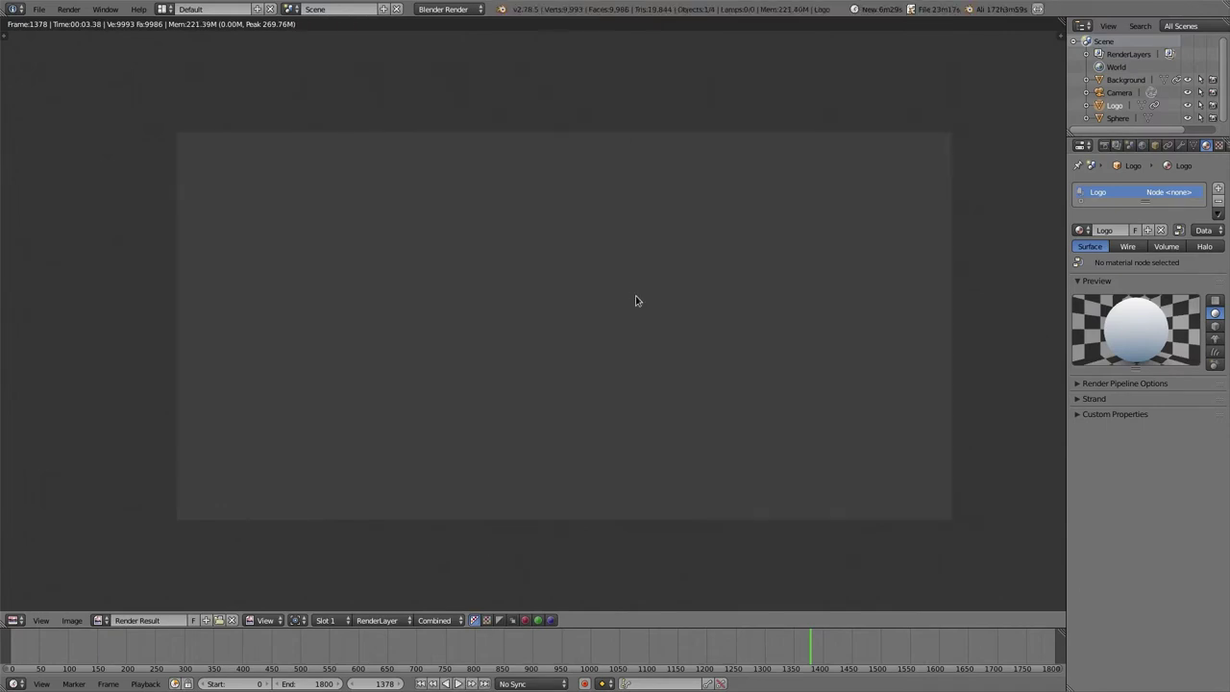
{"action": "key", "text": "Escape"}
Set the render engine to Cycles Render and the rendering device to GPU Compute.
{"action": "left_click", "coordinate": [429, 14]}
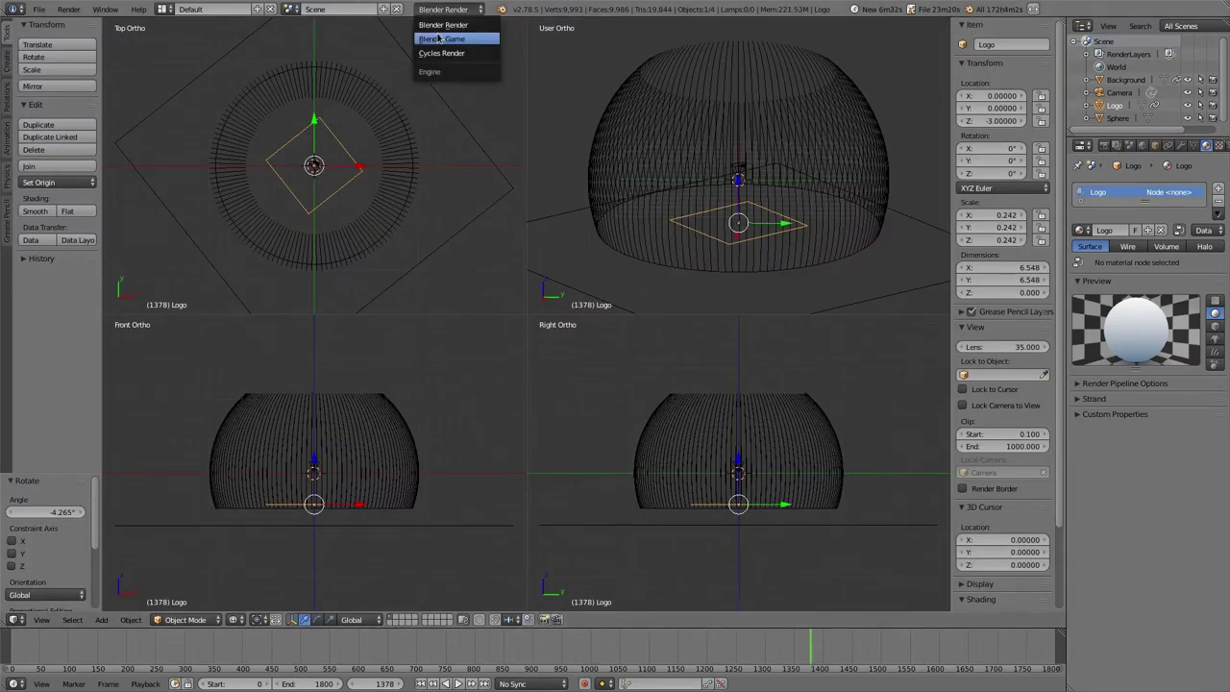
{"action": "left_click", "coordinate": [438, 52]}
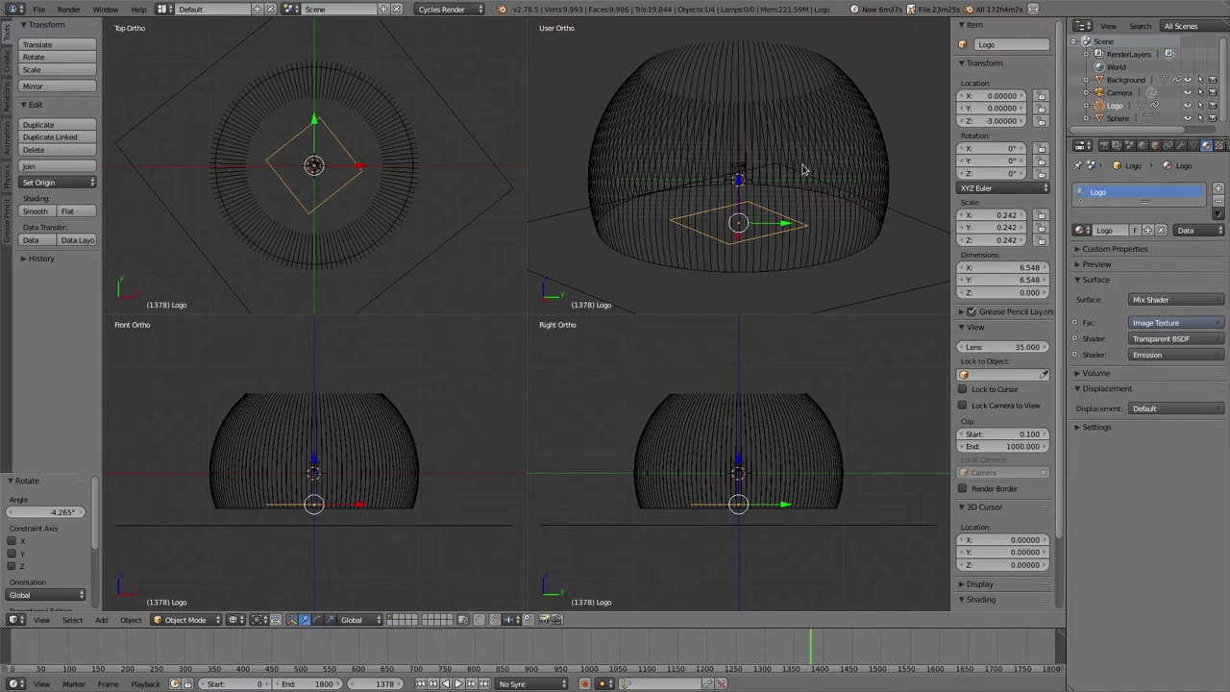
{"action": "left_click", "coordinate": [1104, 145]}
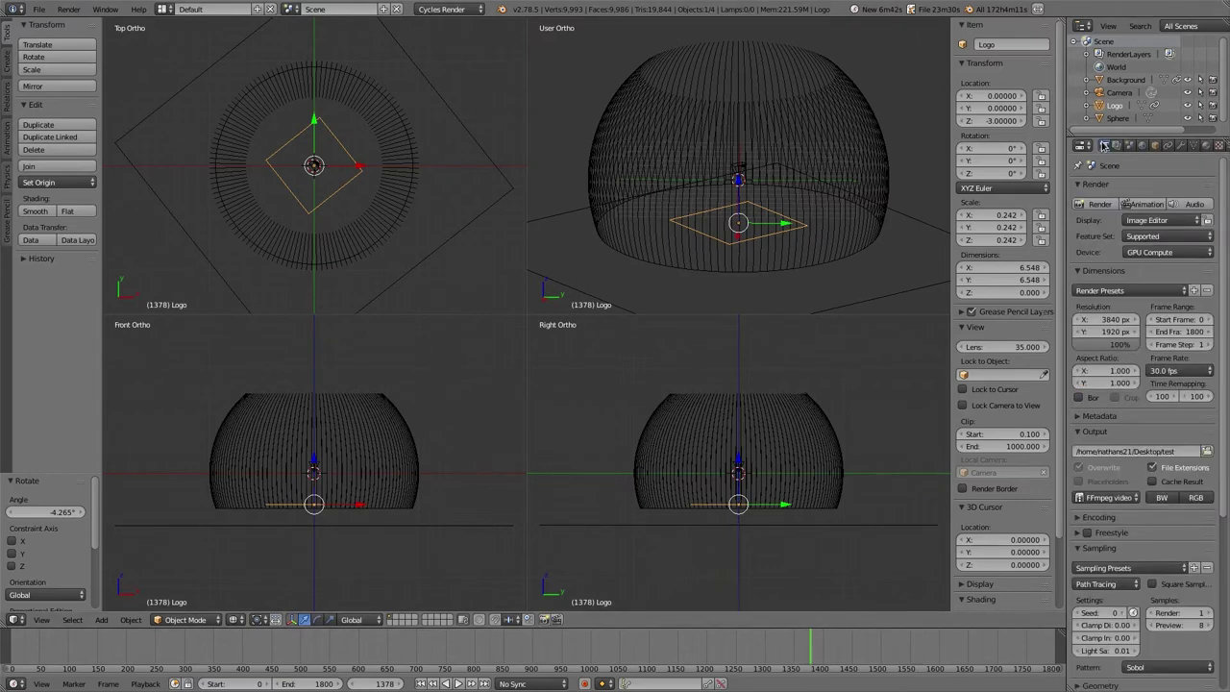
{"action": "left_click", "coordinate": [1151, 252]}
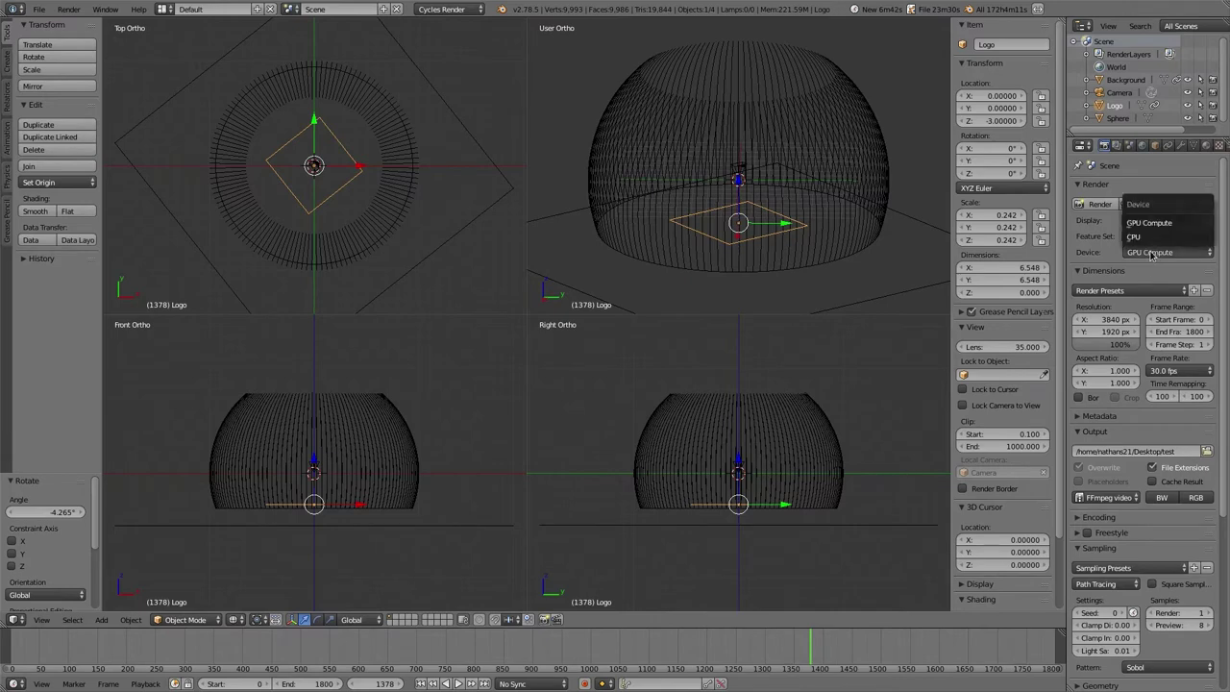
{"action": "left_click", "coordinate": [1149, 222]}
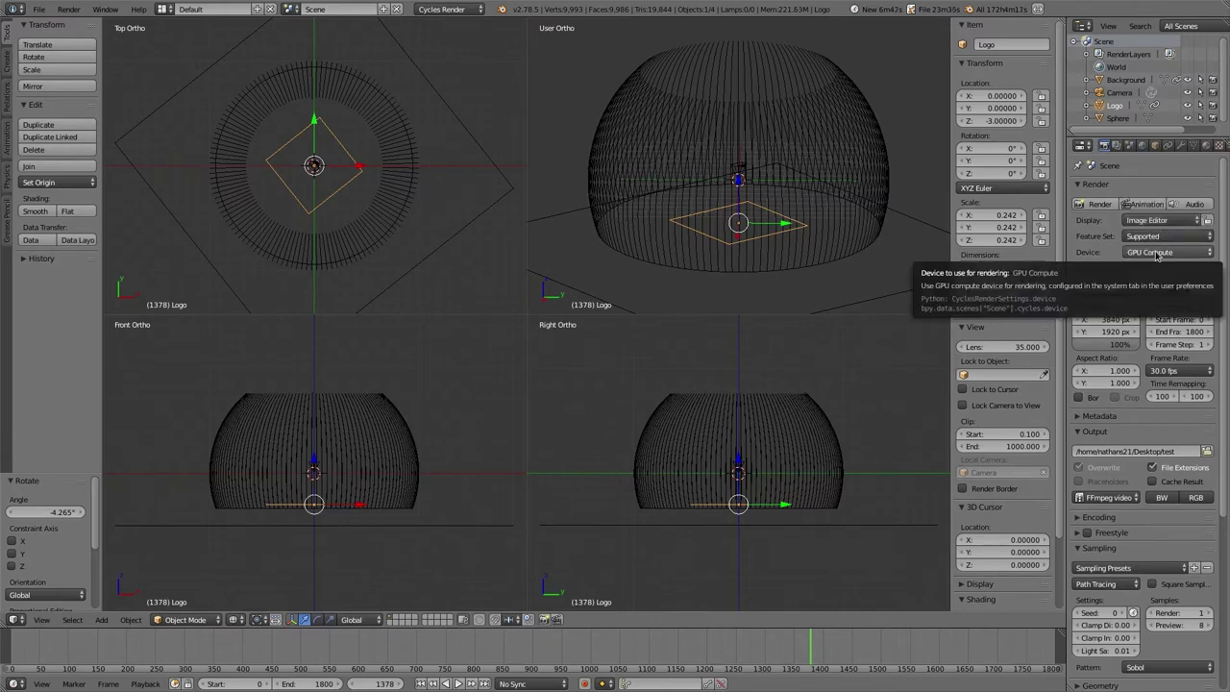
Set the render output file format to FFmpeg video.
{"action": "scroll", "coordinate": [1129, 508], "scroll_direction": "down", "scroll_amount": 2}
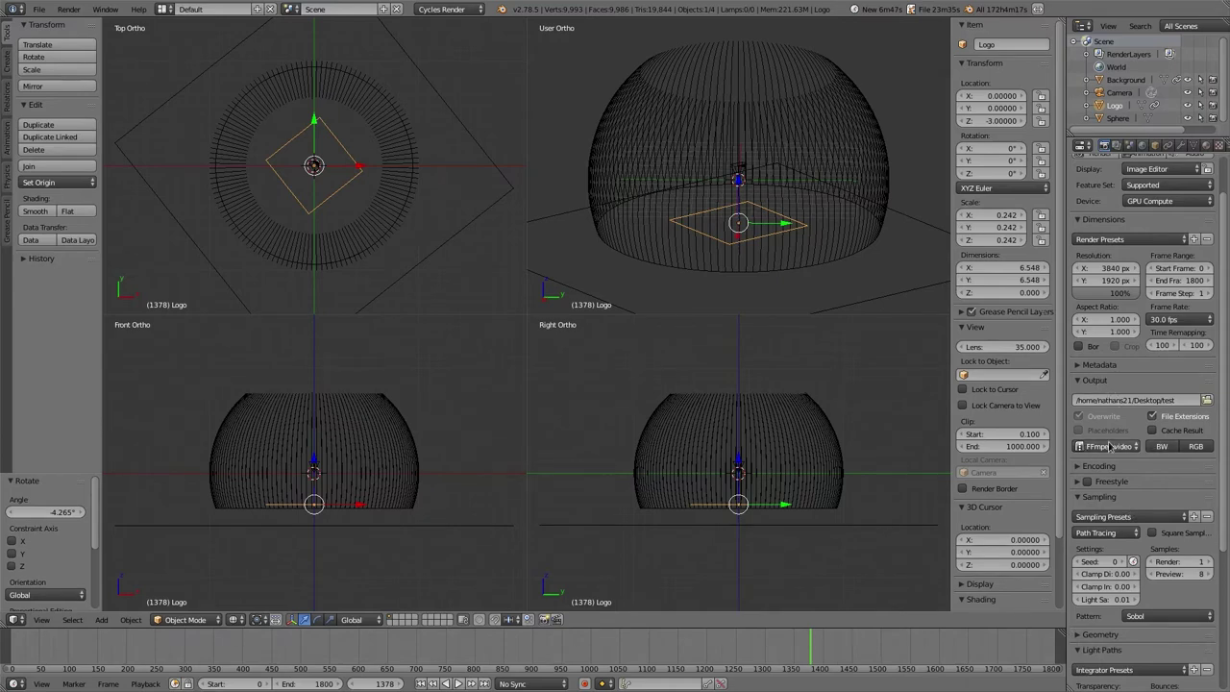
{"action": "left_click", "coordinate": [1109, 447]}
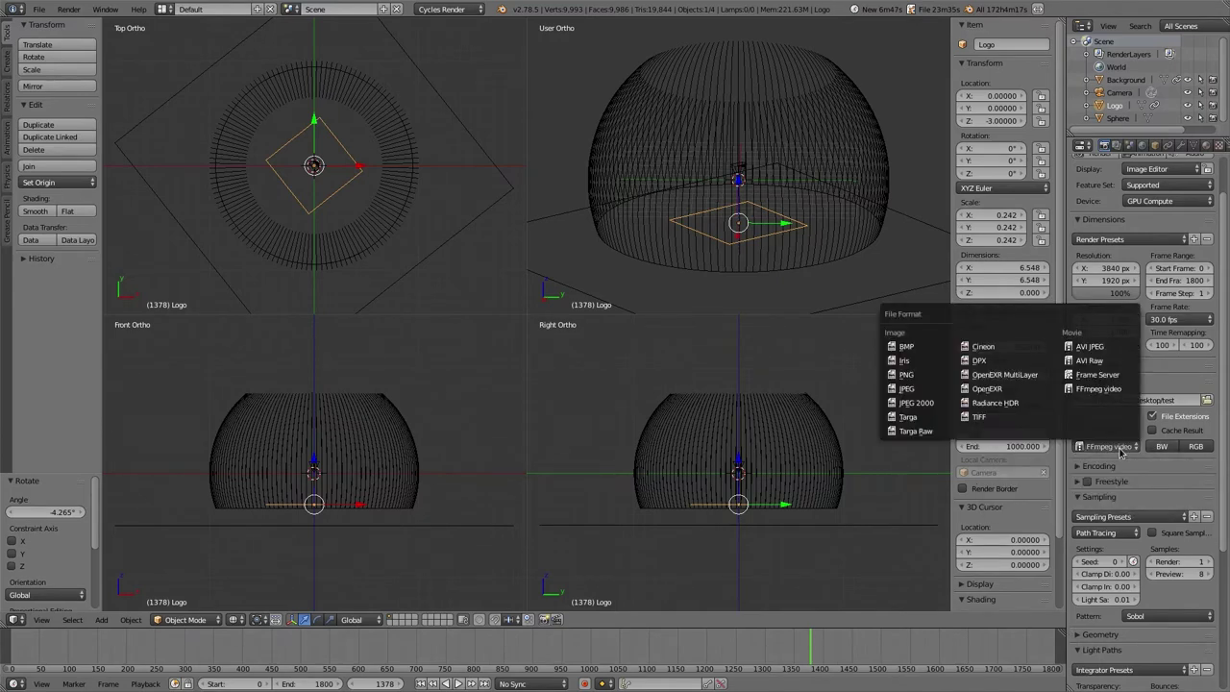
{"action": "left_click", "coordinate": [1098, 388]}
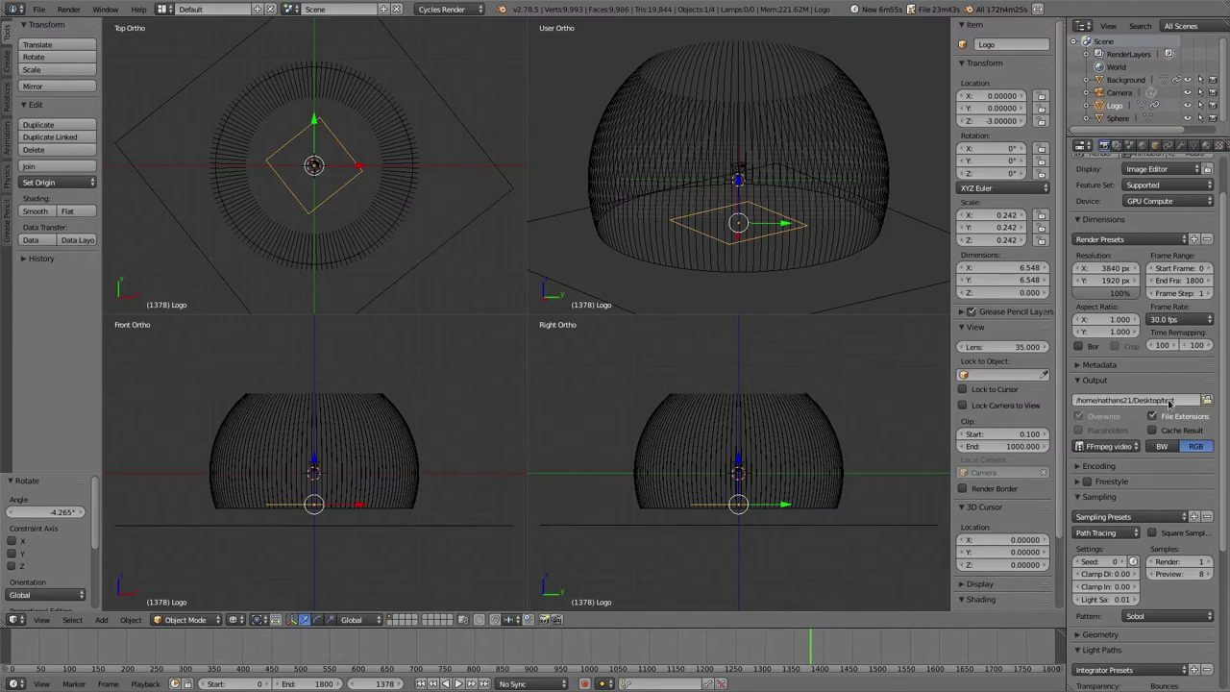
Show the video encoding settings and apply the "h264 in Matroska for scrubbing" preset.
{"action": "left_click", "coordinate": [1077, 466]}
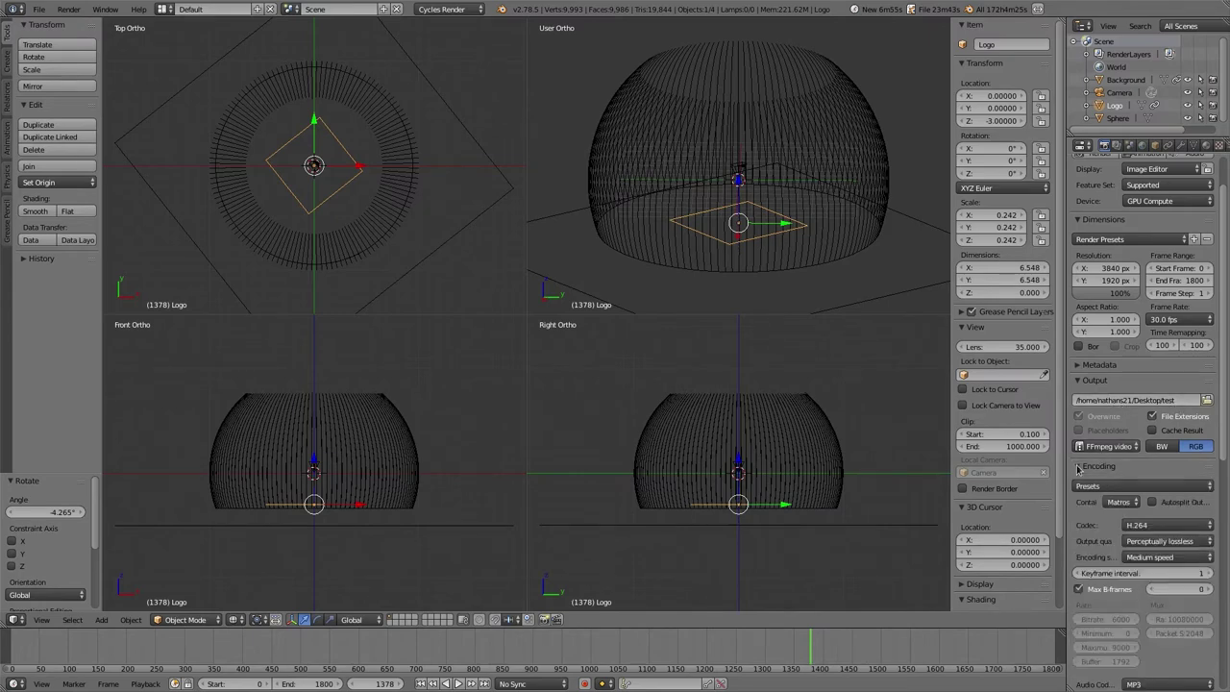
{"action": "scroll", "coordinate": [1115, 451], "scroll_direction": "down", "scroll_amount": 2}
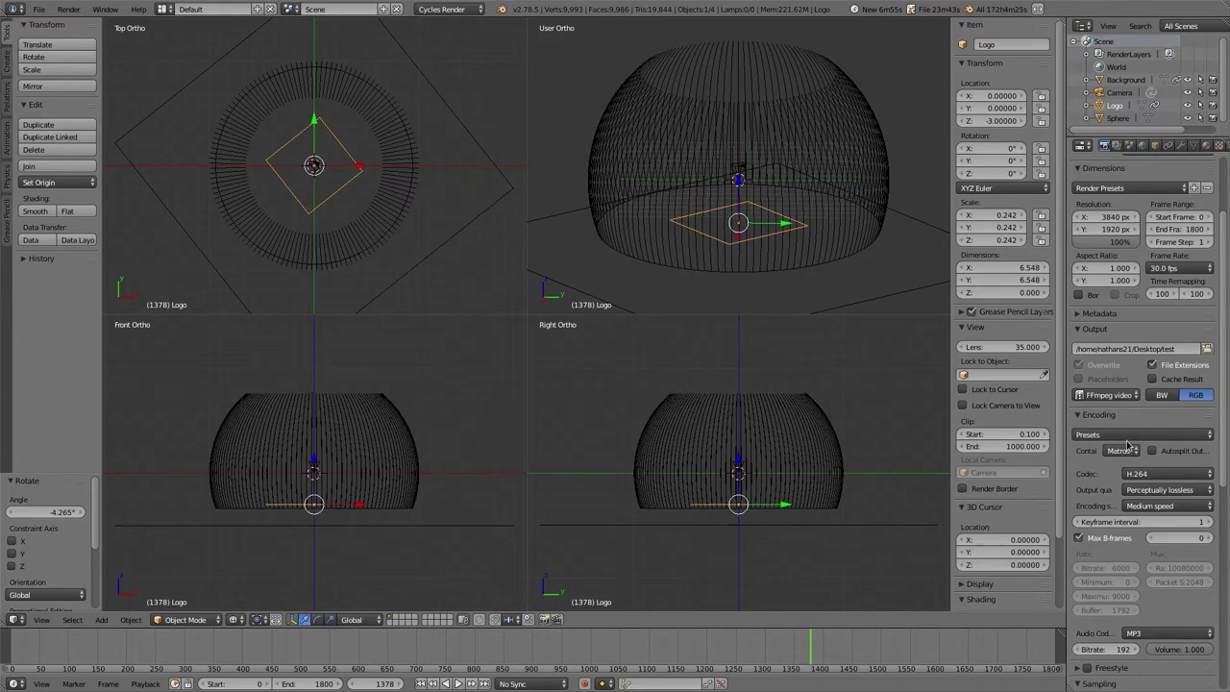
{"action": "left_click", "coordinate": [1130, 437]}
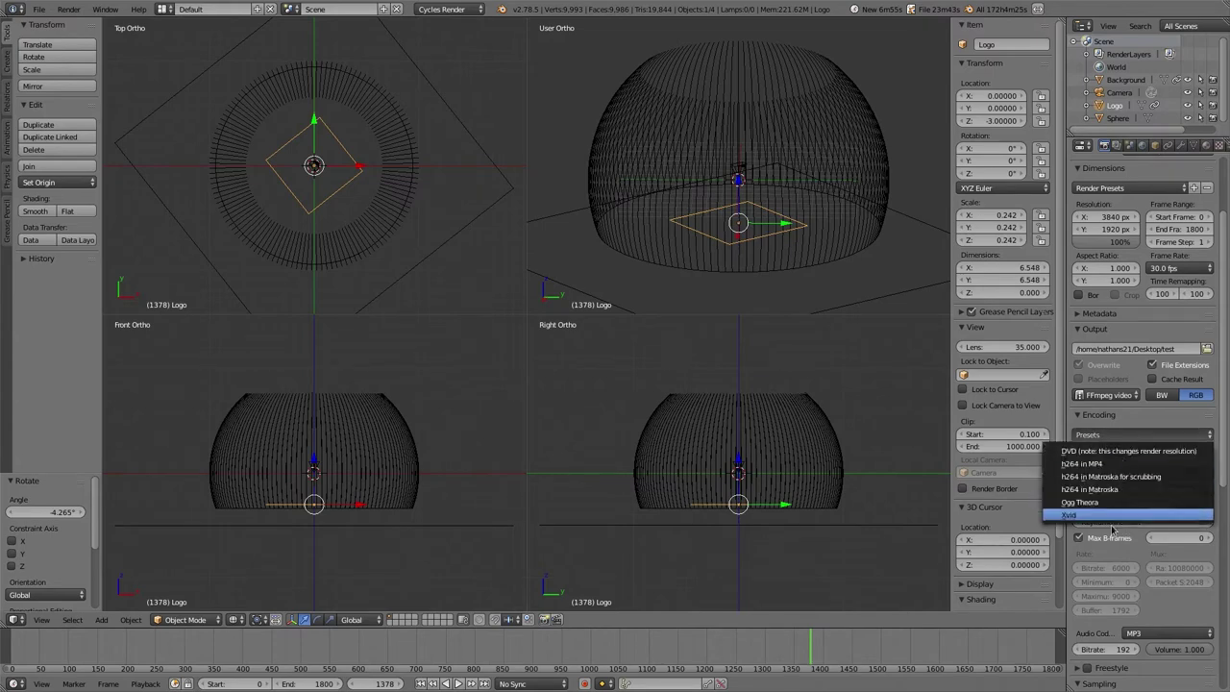
{"action": "left_click", "coordinate": [1111, 476]}
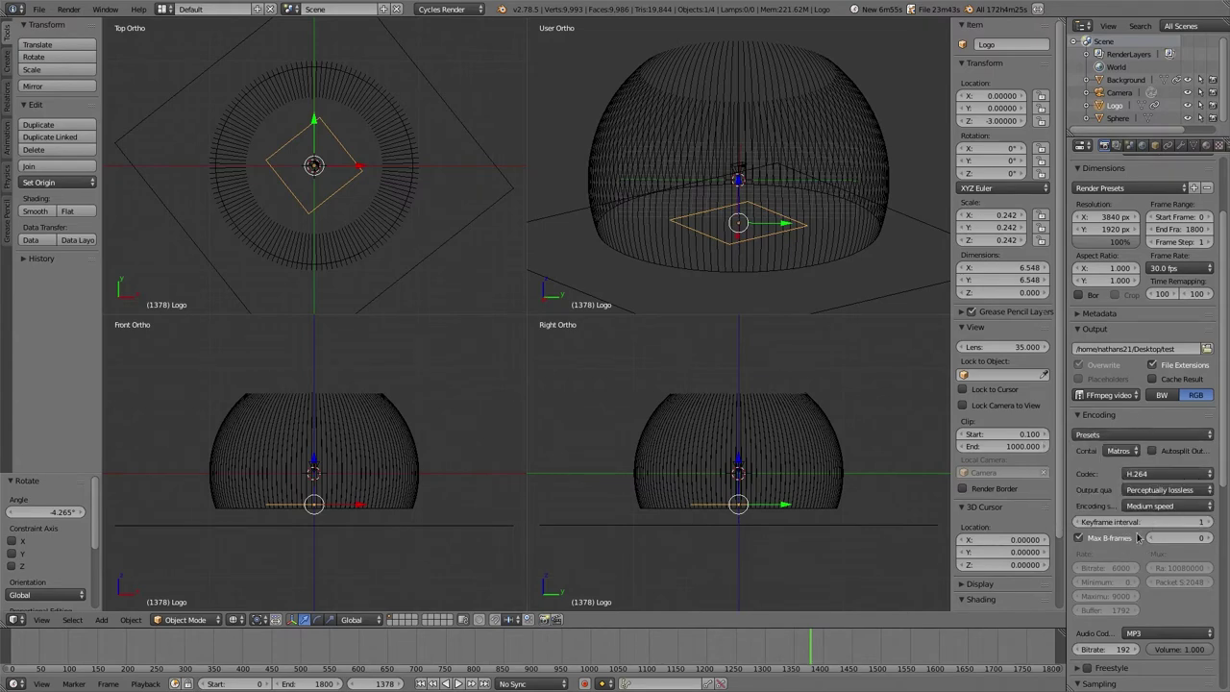
Set the Cycles preview samples to 1, render the current frame and examine the panorama up close.
{"action": "scroll", "coordinate": [1129, 538], "scroll_direction": "down", "scroll_amount": 4}
{"action": "scroll", "coordinate": [1129, 574], "scroll_direction": "down", "scroll_amount": 4}
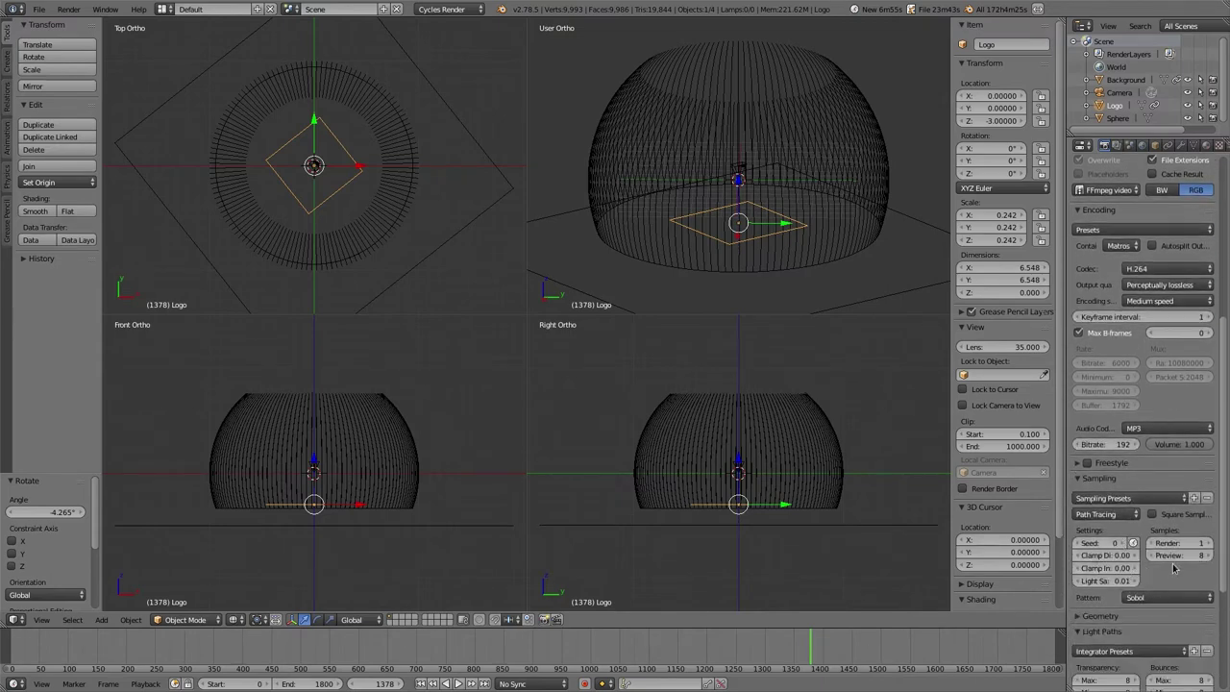
{"action": "left_click", "coordinate": [1182, 553]}
{"action": "type", "text": "1"}
{"action": "key", "text": "Return"}
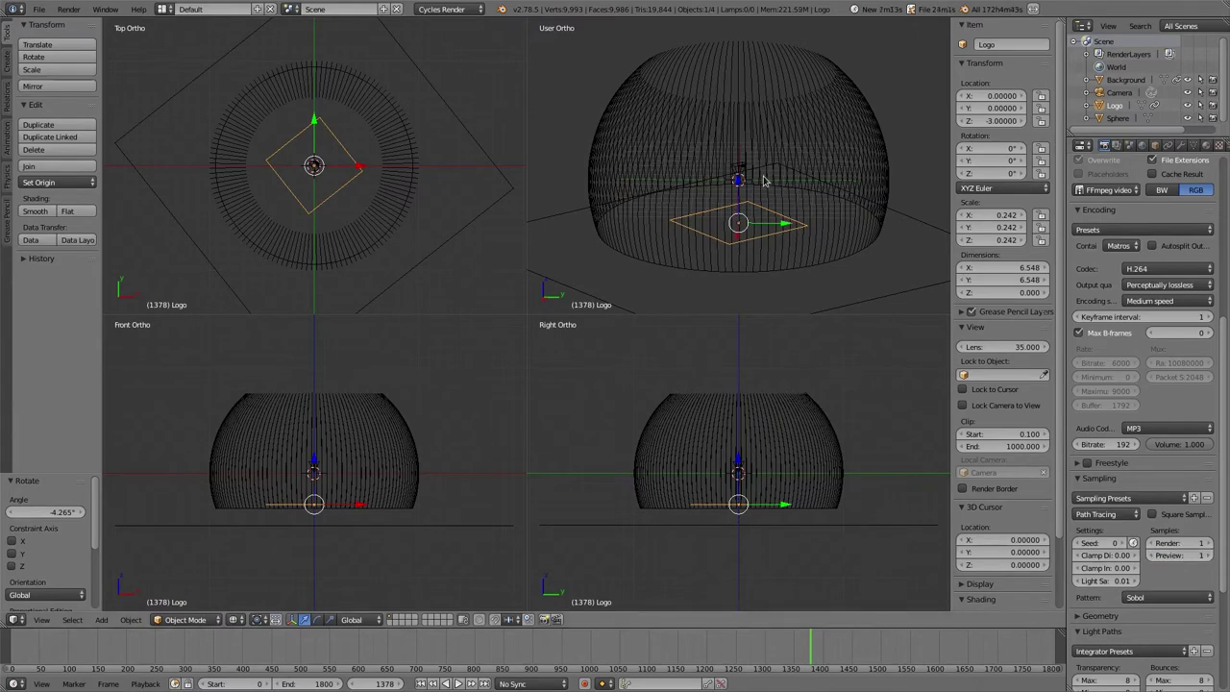
{"action": "key", "text": "F12"}
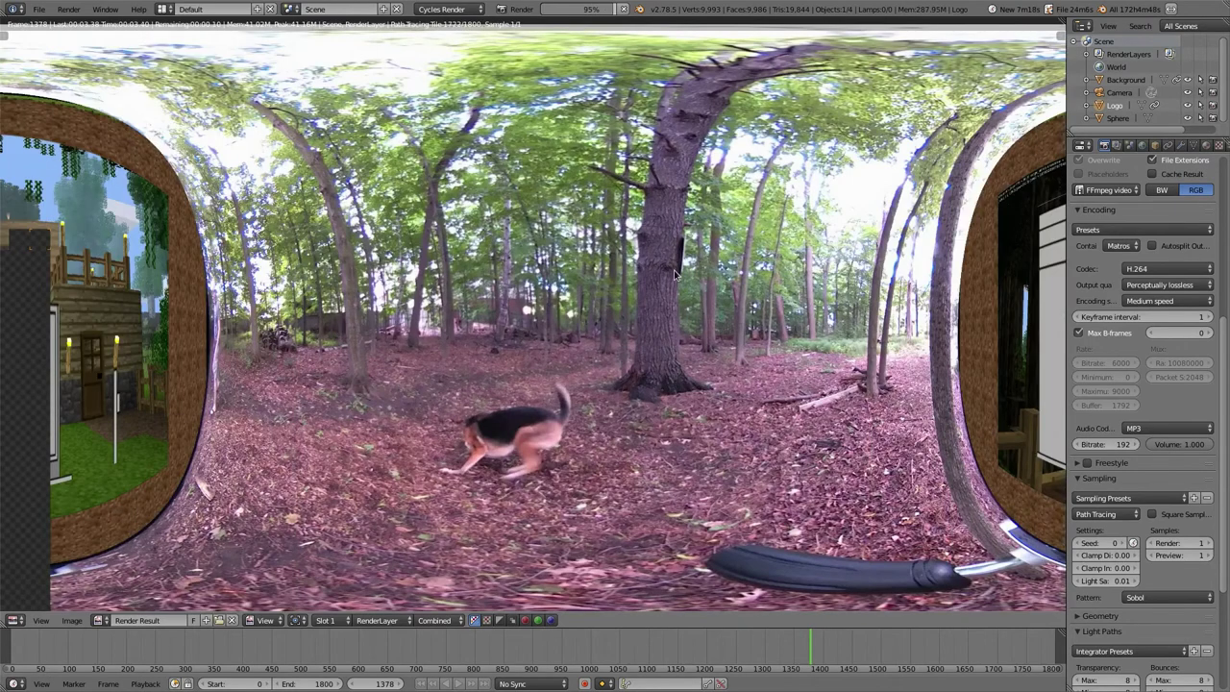
{"action": "scroll", "coordinate": [535, 313], "scroll_direction": "down", "scroll_amount": 1}
{"action": "scroll", "coordinate": [535, 313], "scroll_direction": "up", "scroll_amount": 3}
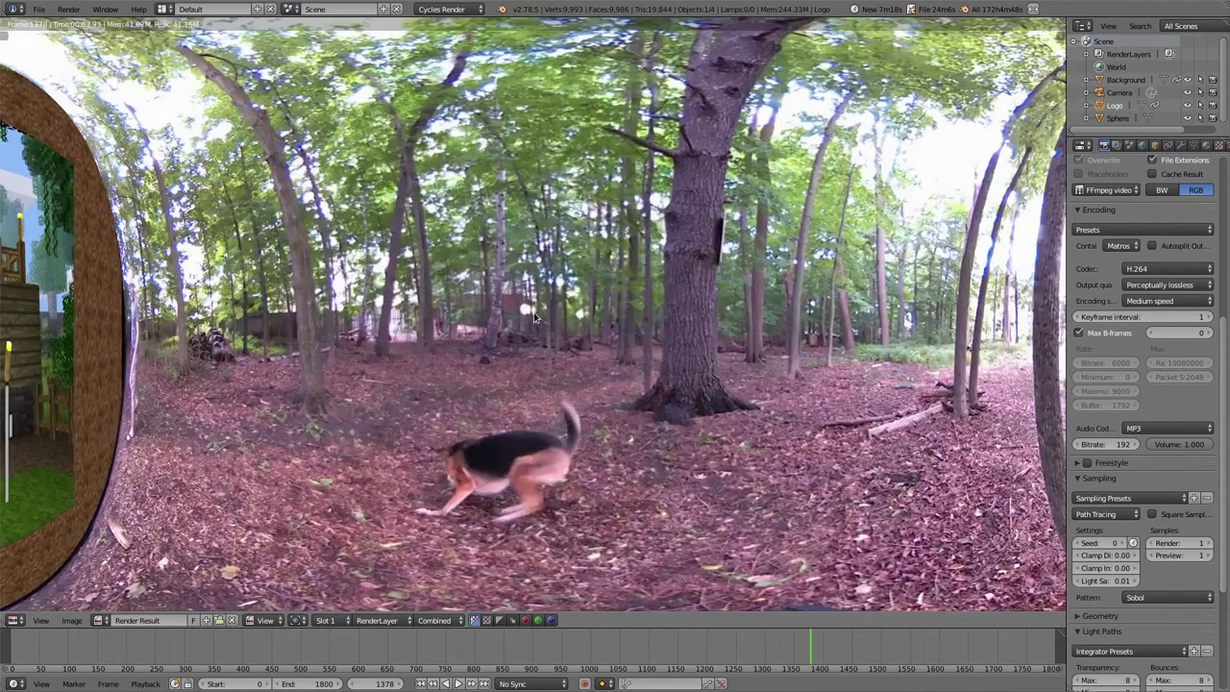
Set the Cycles render samples to 10 and render the current frame again.
{"action": "left_click", "coordinate": [1167, 543]}
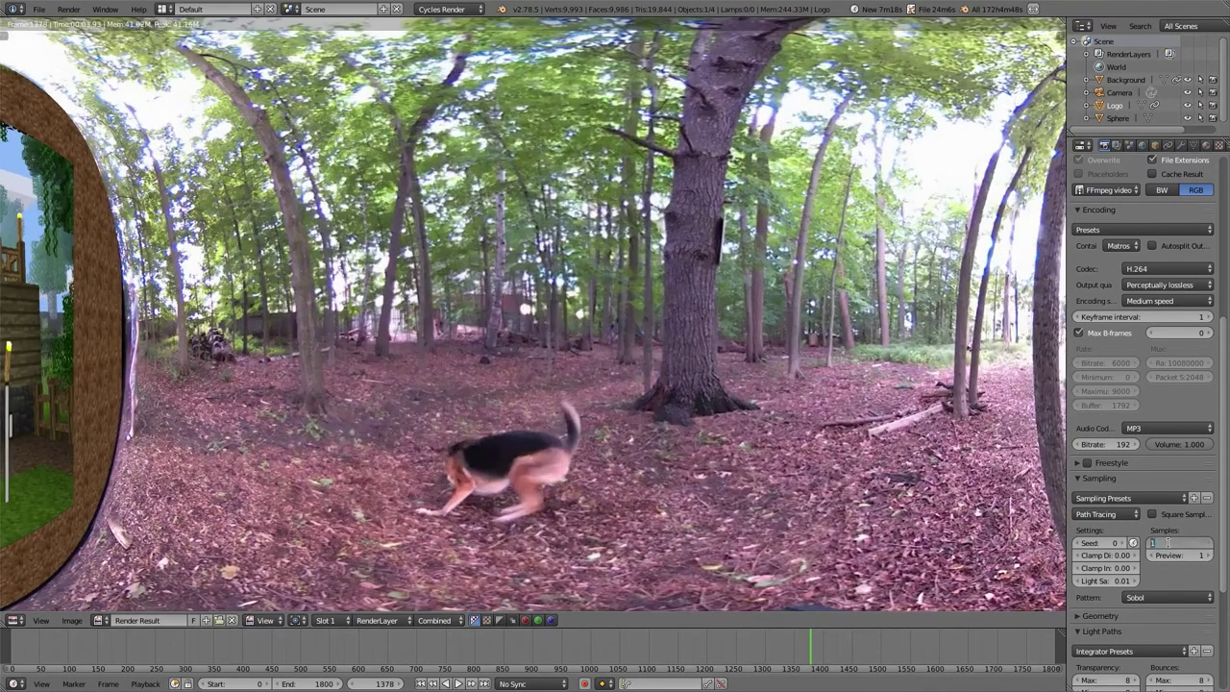
{"action": "key", "text": "Return"}
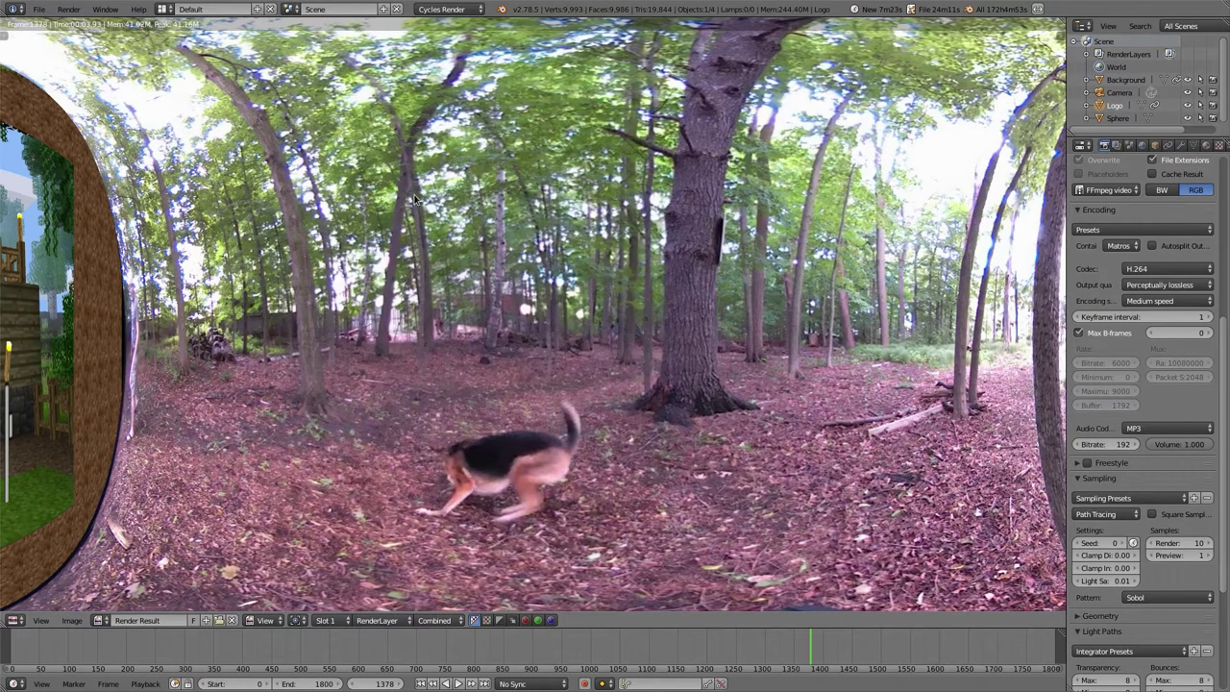
{"action": "key", "text": "F12"}
Set the Cycles render samples back to 1 and view the whole rendered panorama.
{"action": "left_click", "coordinate": [1179, 543]}
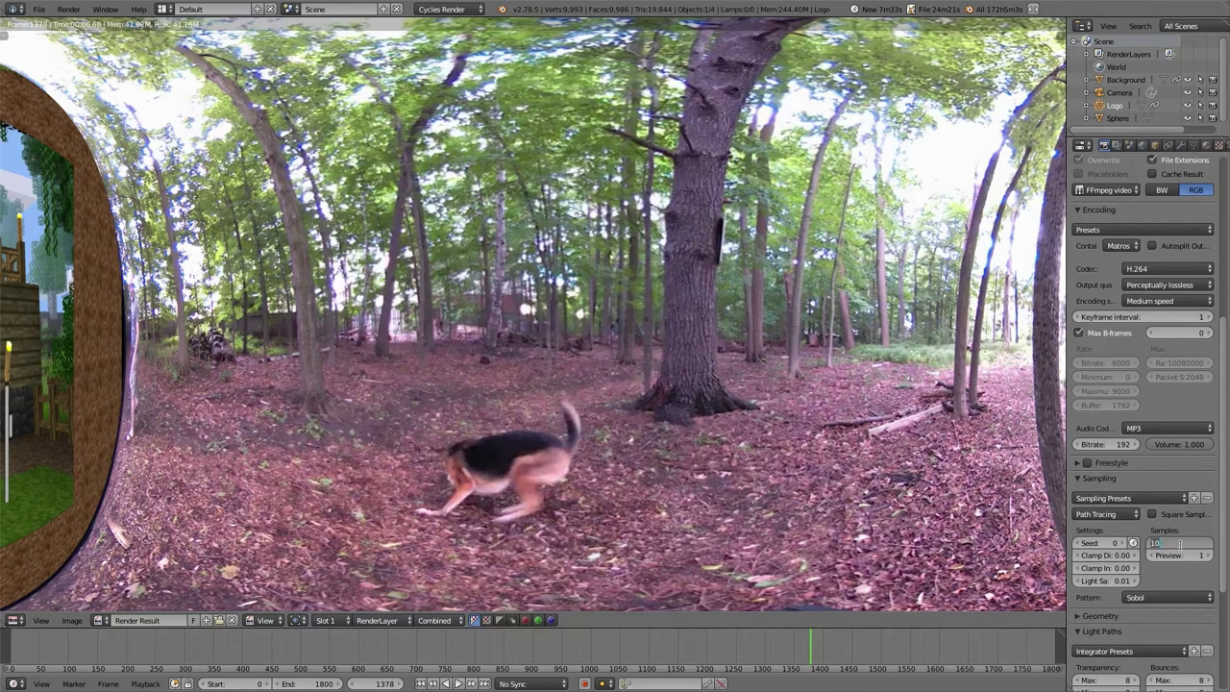
{"action": "type", "text": "1"}
{"action": "key", "text": "Return"}
{"action": "scroll", "coordinate": [298, 337], "scroll_direction": "down", "scroll_amount": 4}
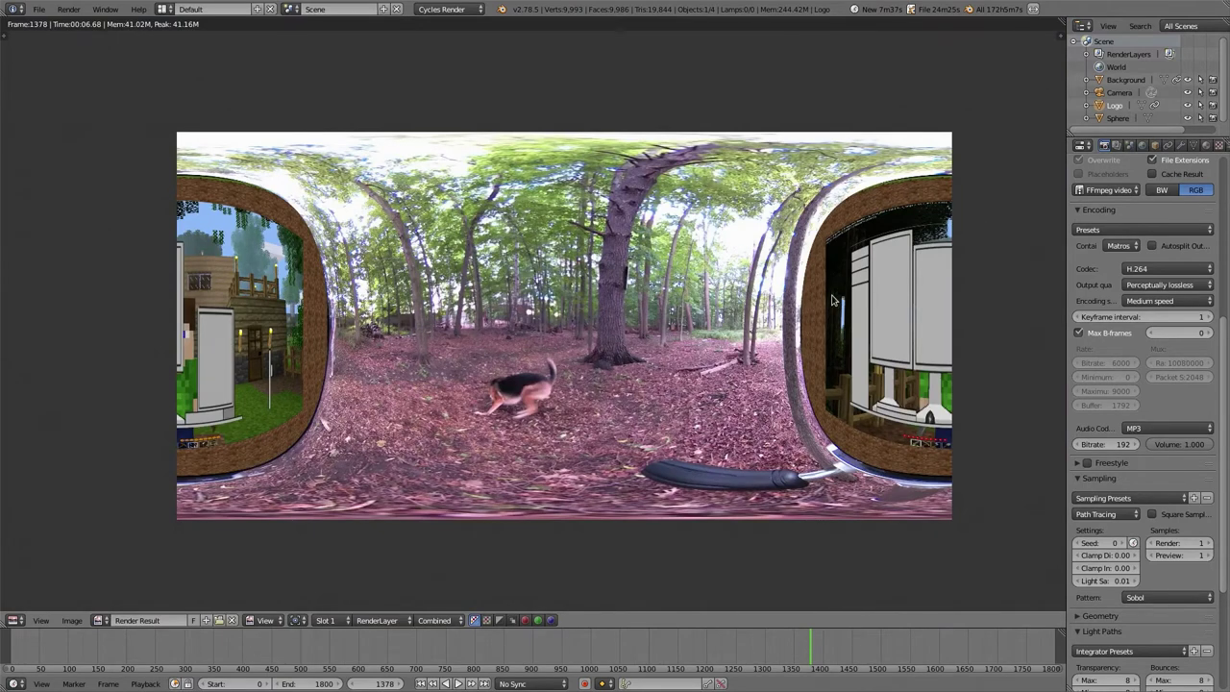
Set the maximum and minimum light path bounces to 1, render the current frame and inspect the result.
{"action": "scroll", "coordinate": [1175, 554], "scroll_direction": "down", "scroll_amount": 3}
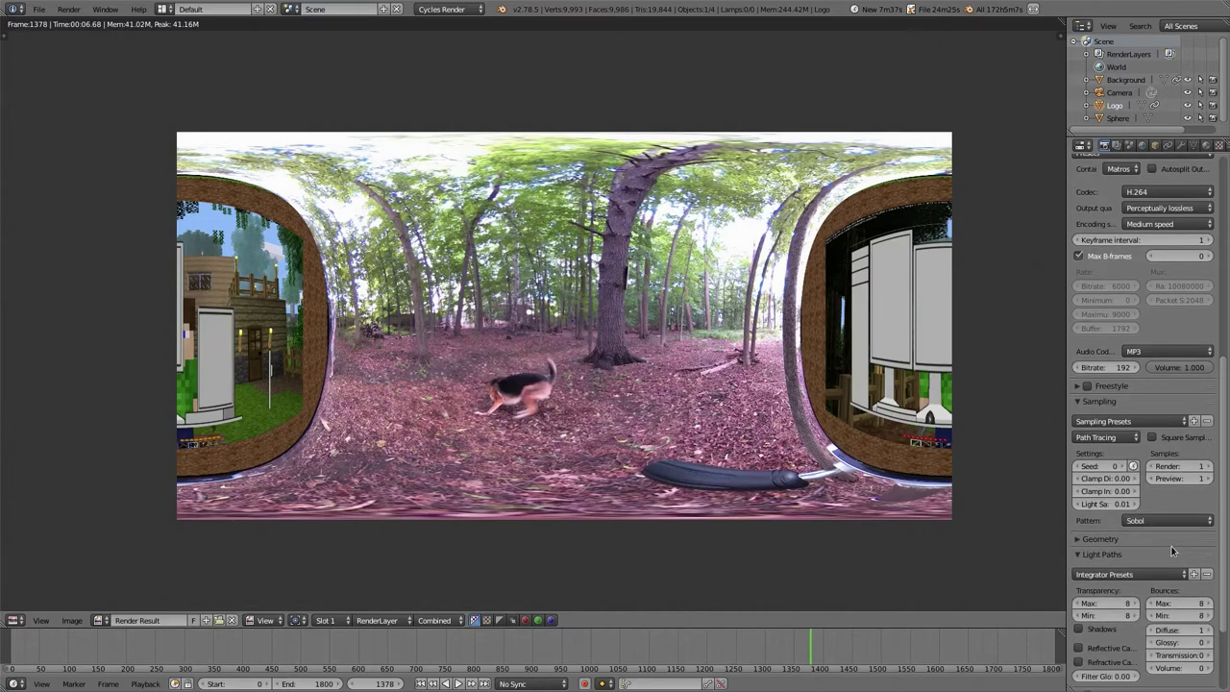
{"action": "left_click", "coordinate": [1176, 603]}
{"action": "type", "text": "1"}
{"action": "key", "text": "Return"}
{"action": "key", "text": "F12"}
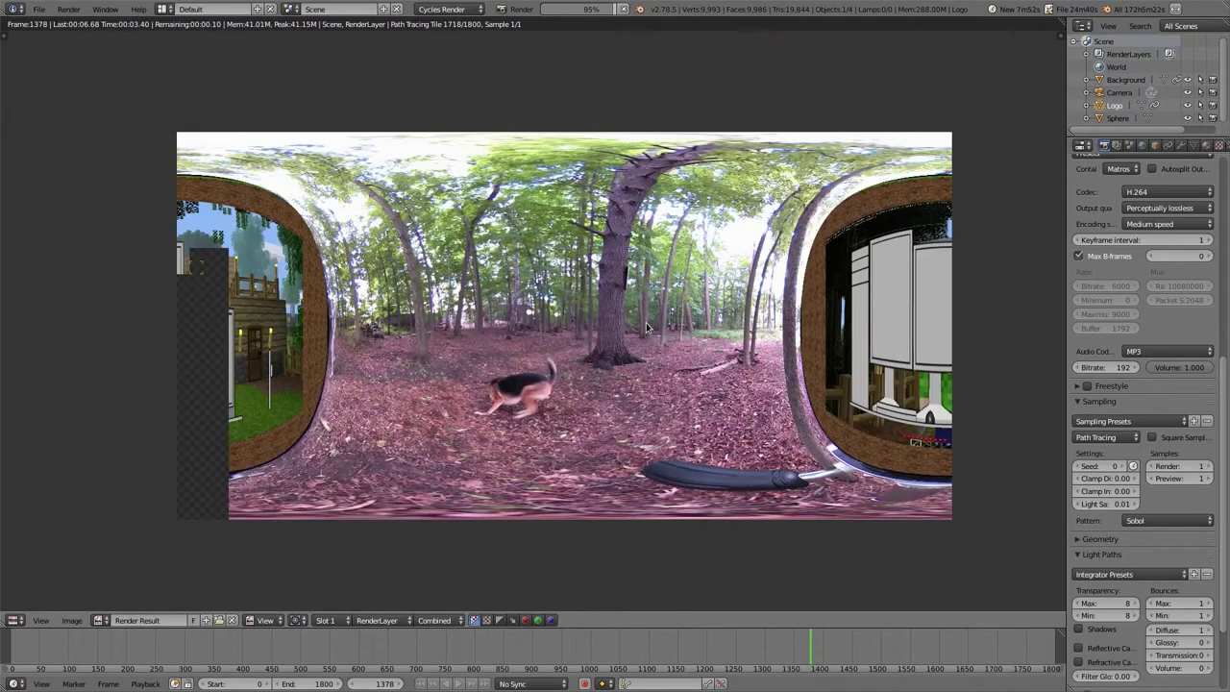
{"action": "scroll", "coordinate": [647, 327], "scroll_direction": "up", "scroll_amount": 1}
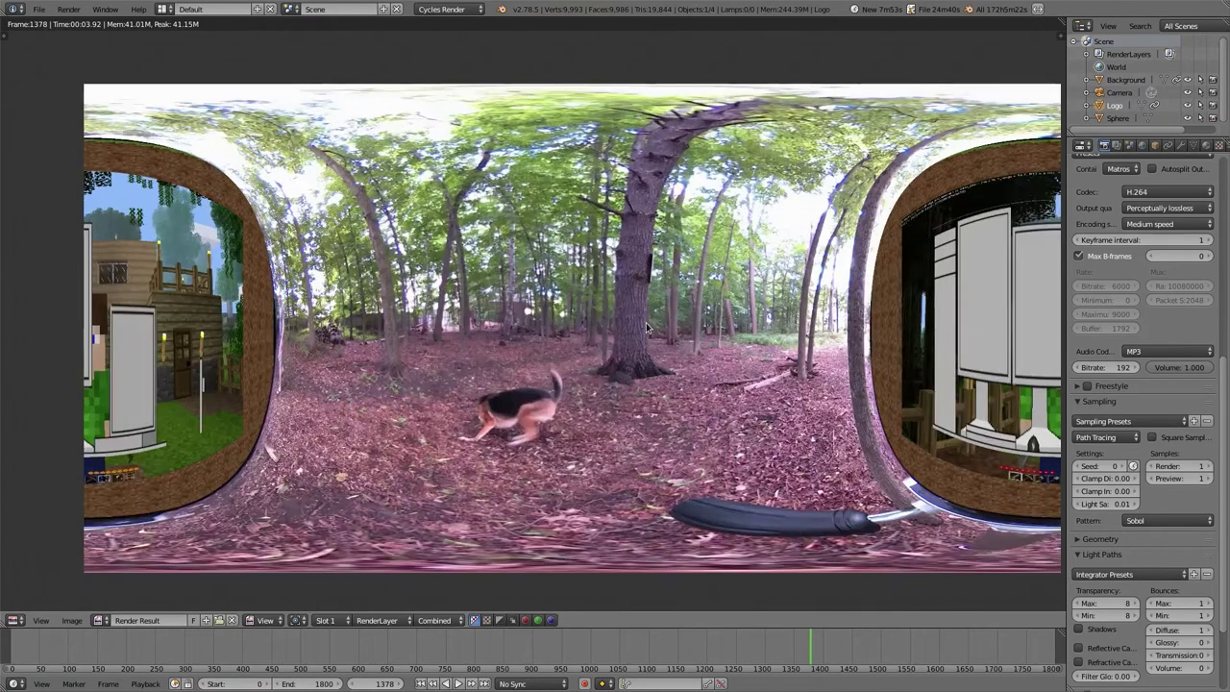
{"action": "scroll", "coordinate": [644, 331], "scroll_direction": "up", "scroll_amount": 1}
{"action": "scroll", "coordinate": [641, 333], "scroll_direction": "down", "scroll_amount": 1}
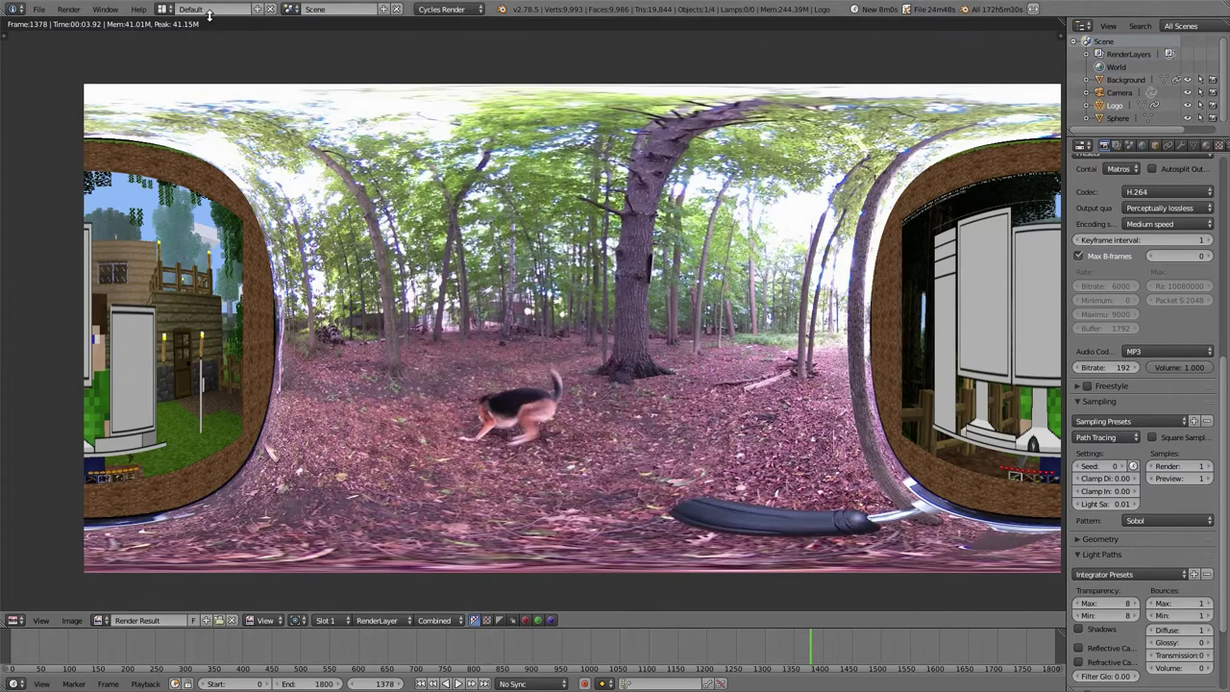
Switch to the Video Editing screen layout and move the sequencer's playhead to frame 0.
{"action": "left_click", "coordinate": [163, 9]}
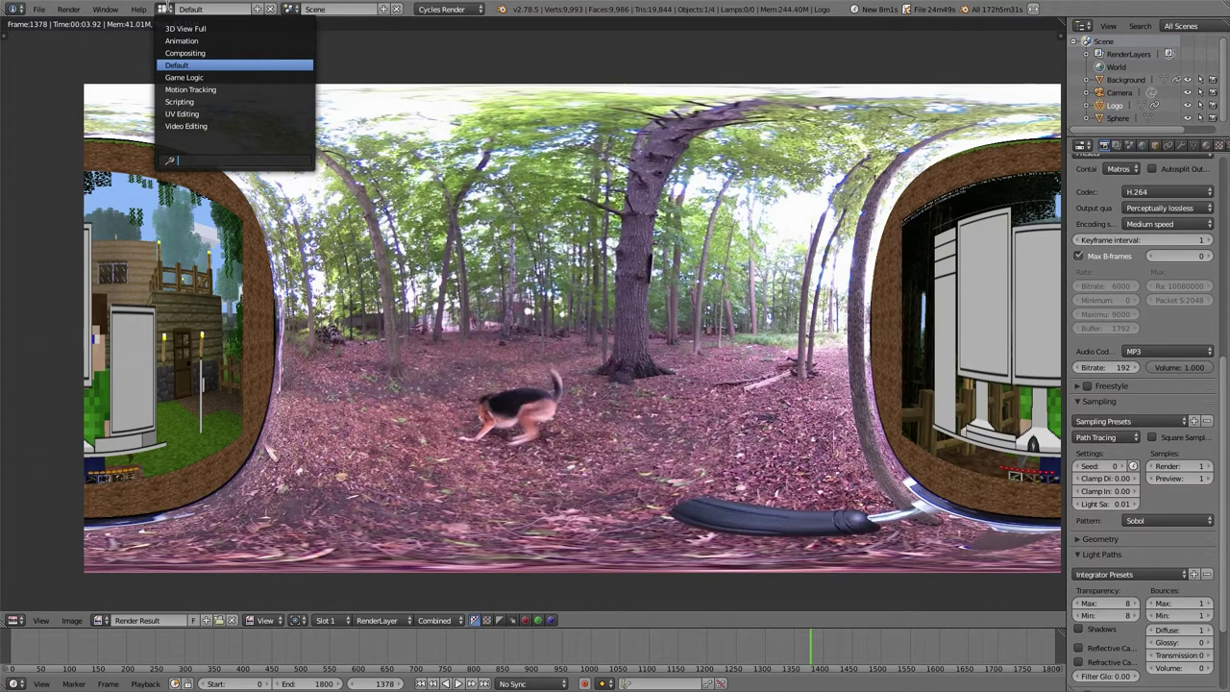
{"action": "left_click", "coordinate": [187, 126]}
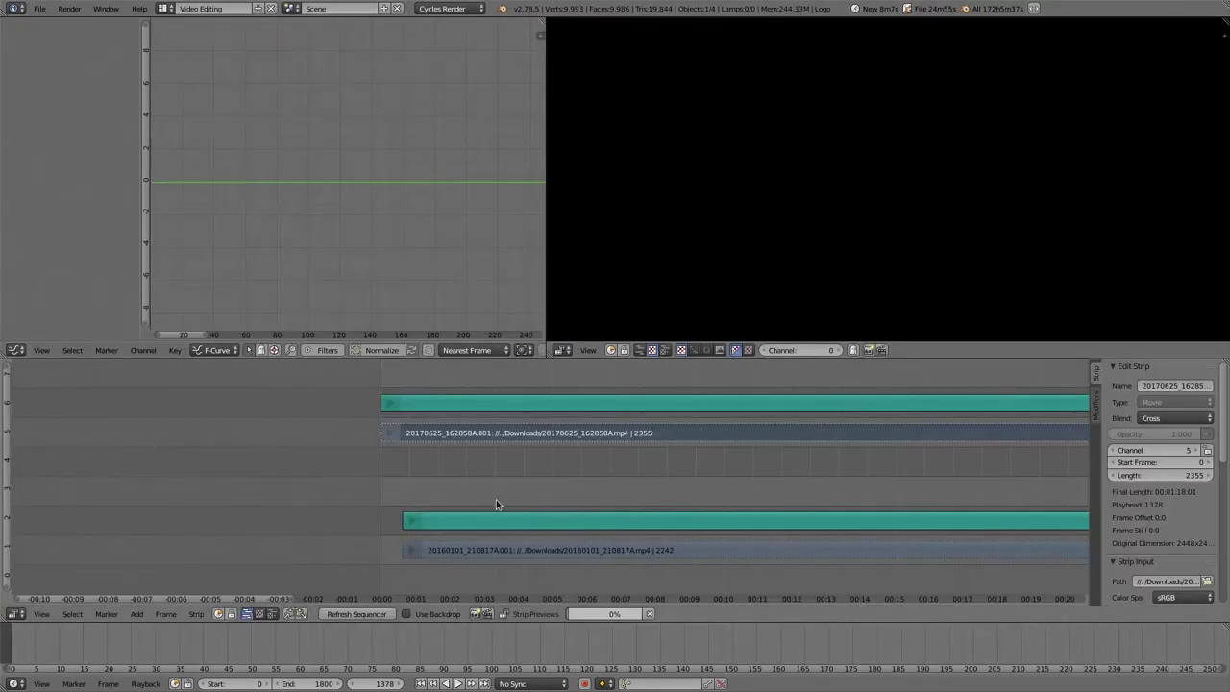
{"action": "scroll", "coordinate": [678, 396], "scroll_direction": "down", "scroll_amount": 2}
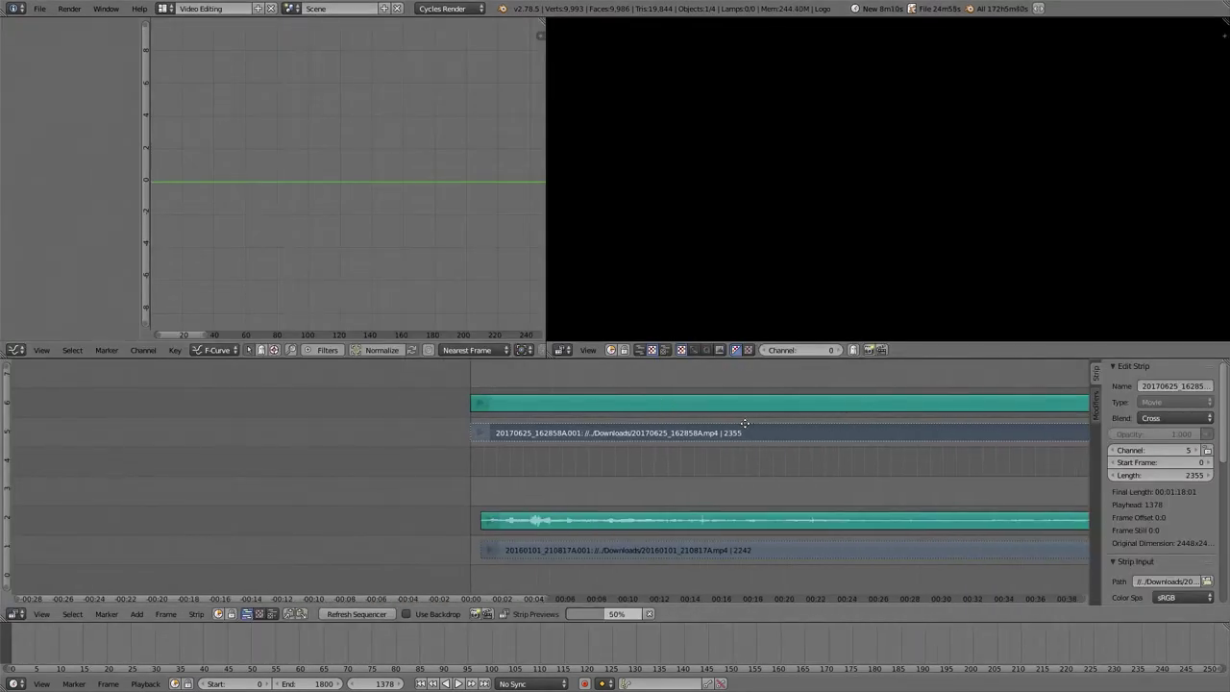
{"action": "middle_click_drag", "start_coordinate": [728, 422], "coordinate": [560, 432]}
{"action": "left_click_drag", "start_coordinate": [361, 506], "coordinate": [293, 502]}
{"action": "left_click", "coordinate": [136, 614]}
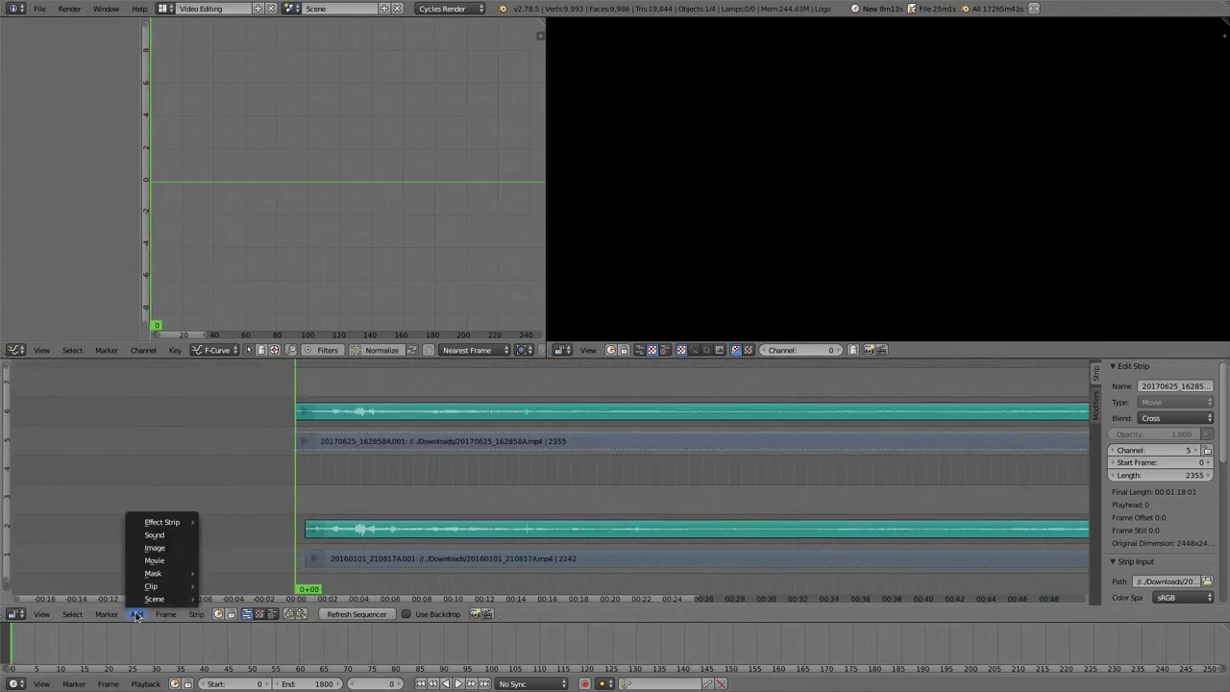
{"action": "left_click", "coordinate": [155, 534]}
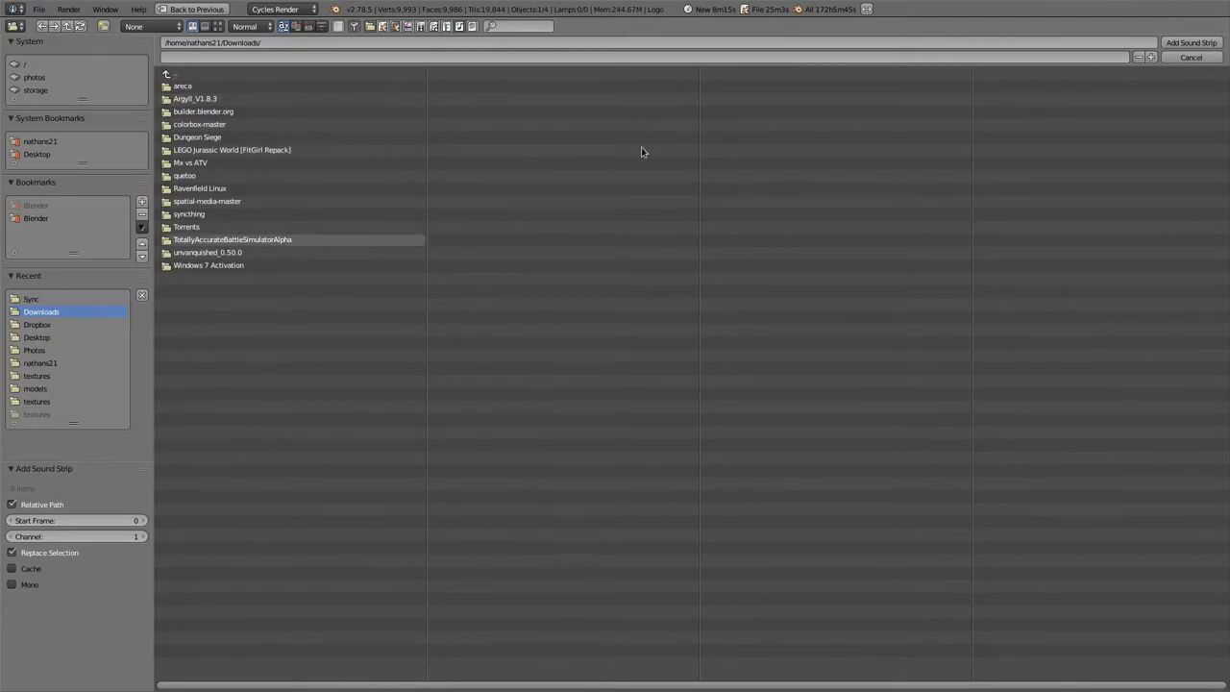
{"action": "left_click", "coordinate": [1190, 56]}
{"action": "key", "text": "shift+a"}
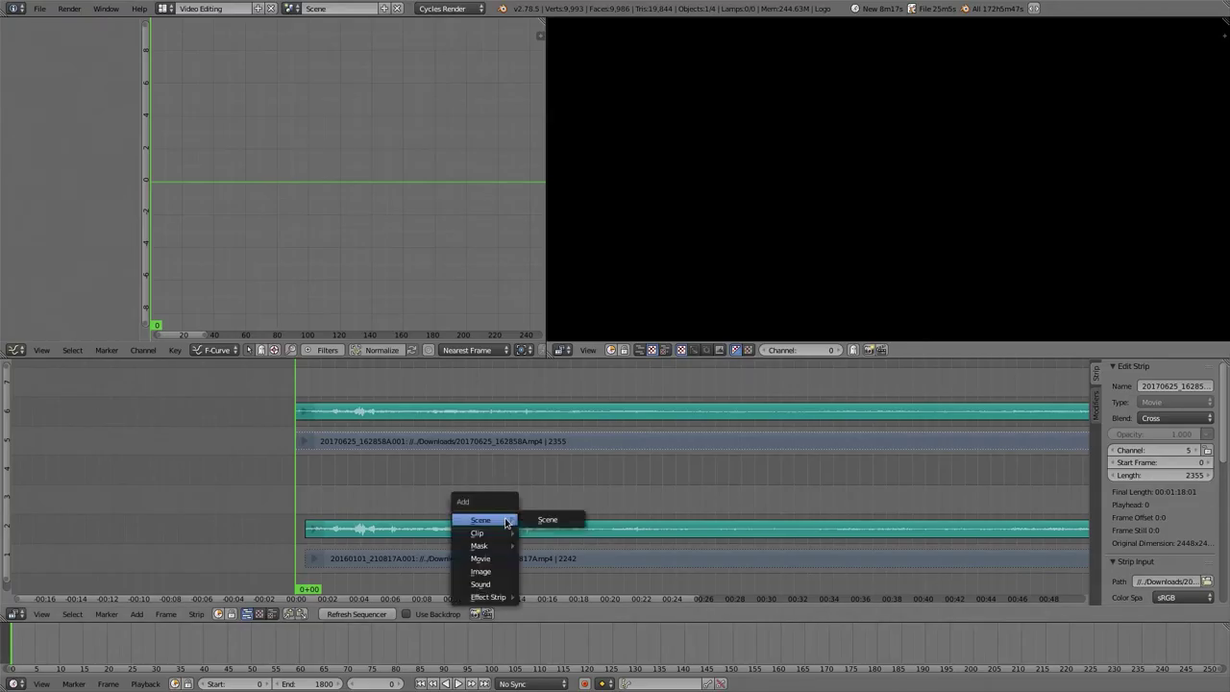
{"action": "mouse_move", "coordinate": [497, 594]}
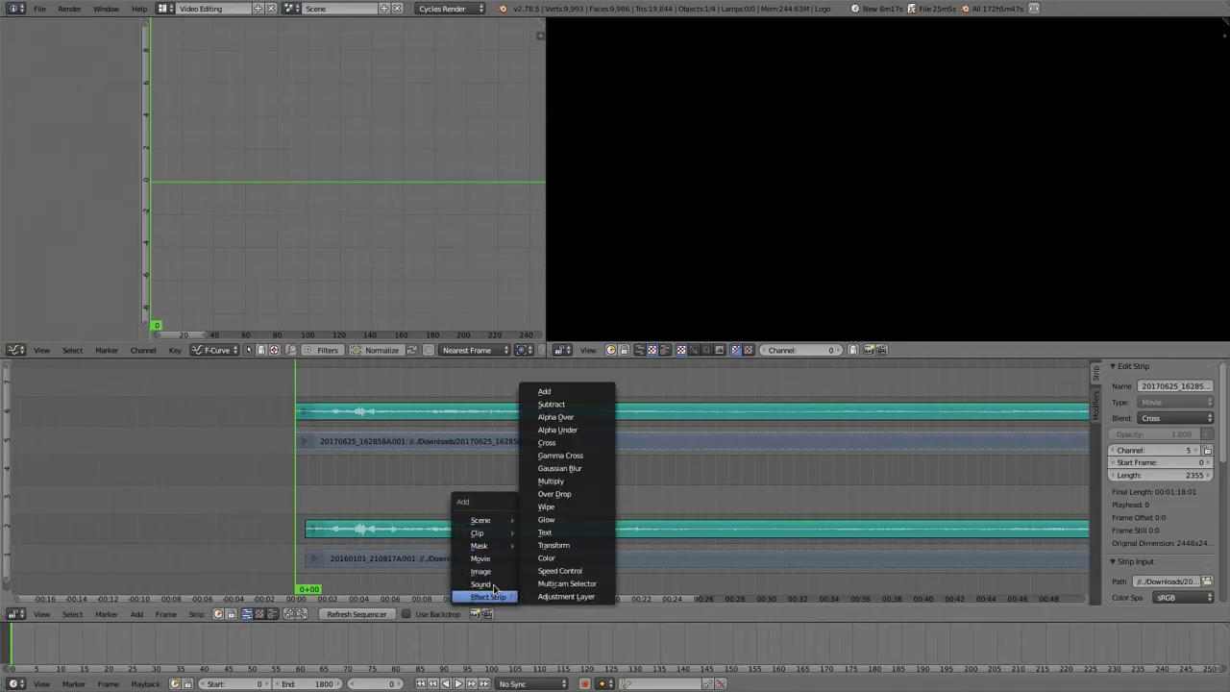
Move the sequencer's playhead to frame 755 and switch back to the Default screen layout.
{"action": "left_click_drag", "start_coordinate": [678, 401], "coordinate": [692, 401]}
{"action": "left_click", "coordinate": [165, 8]}
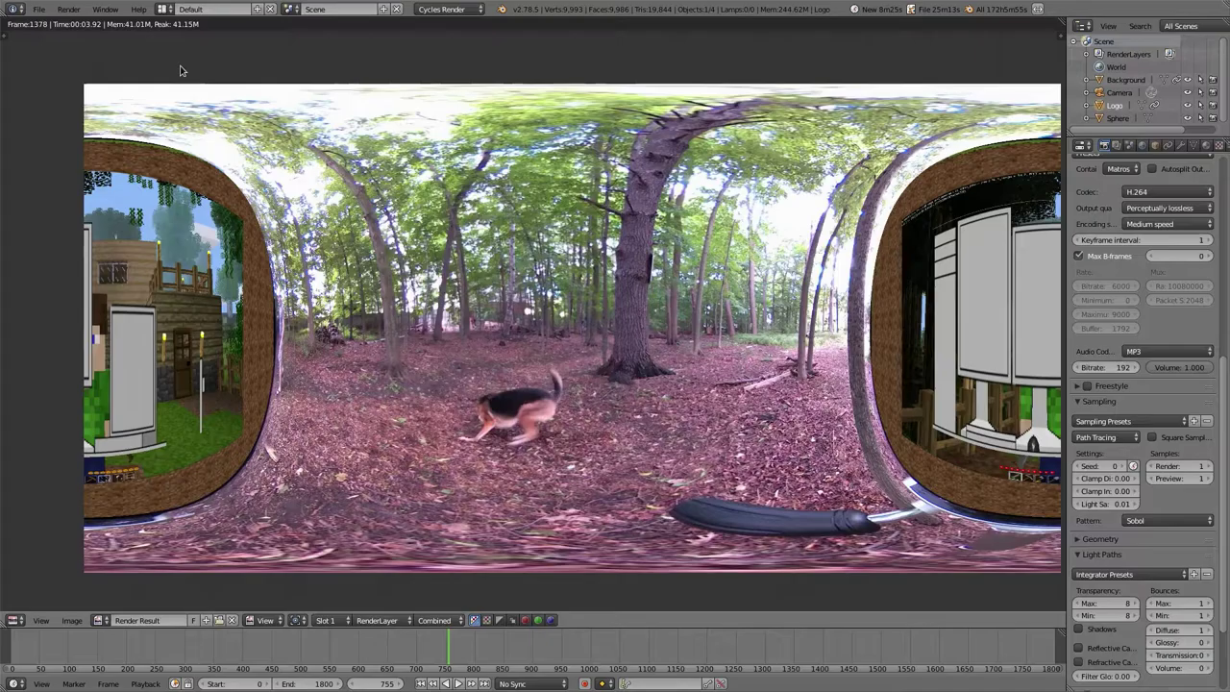
{"action": "left_click", "coordinate": [177, 66]}
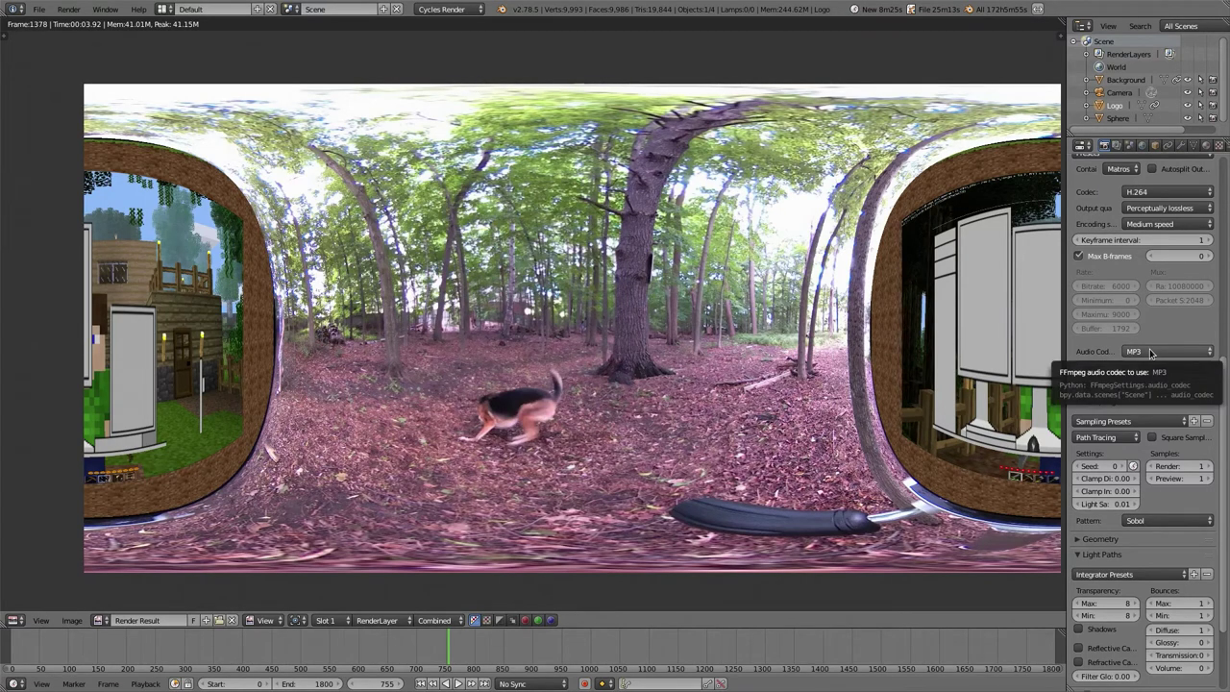
{"action": "scroll", "coordinate": [1150, 352], "scroll_direction": "up", "scroll_amount": 6}
{"action": "scroll", "coordinate": [786, 292], "scroll_direction": "up", "scroll_amount": 8}
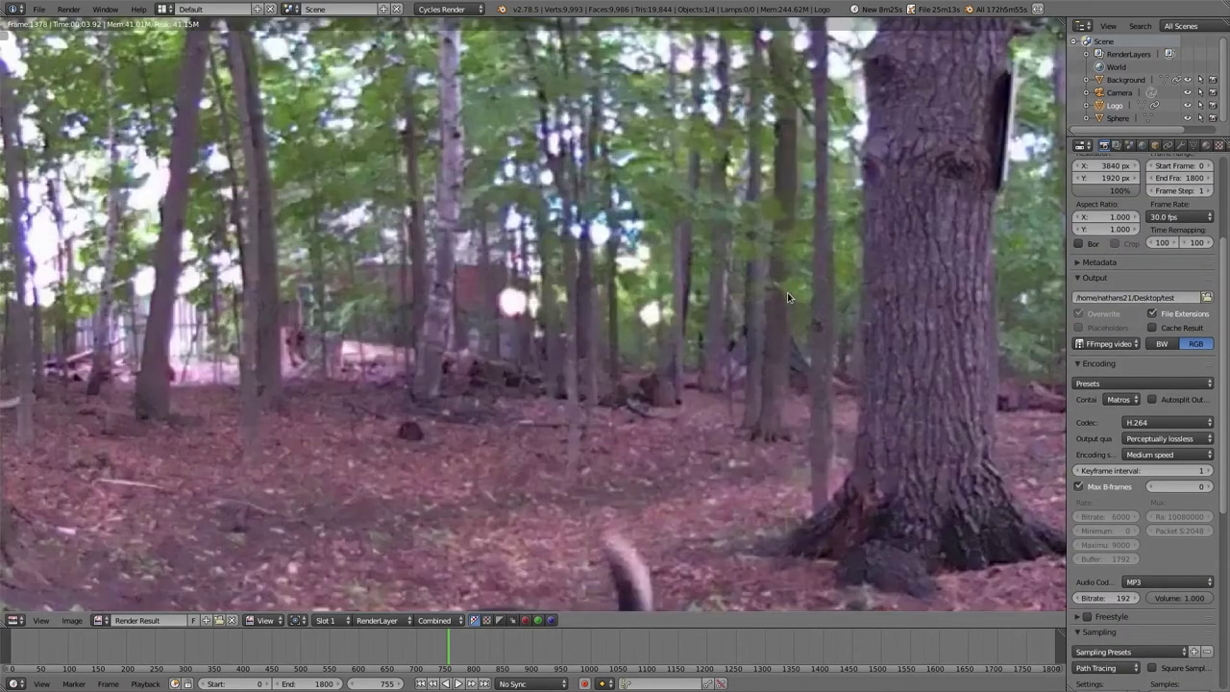
{"action": "scroll", "coordinate": [787, 292], "scroll_direction": "down", "scroll_amount": 9}
{"action": "scroll", "coordinate": [1188, 303], "scroll_direction": "up", "scroll_amount": 4}
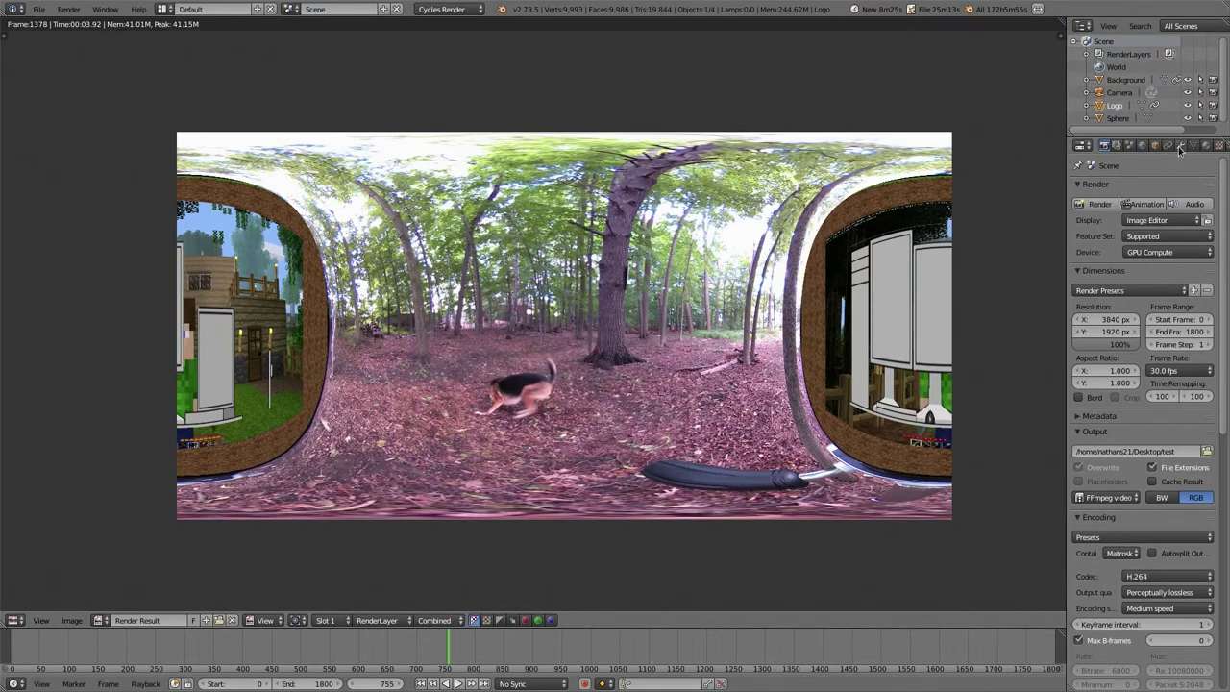
Close the render result, select the camera and review its panoramic lens settings.
{"action": "key", "text": "Escape"}
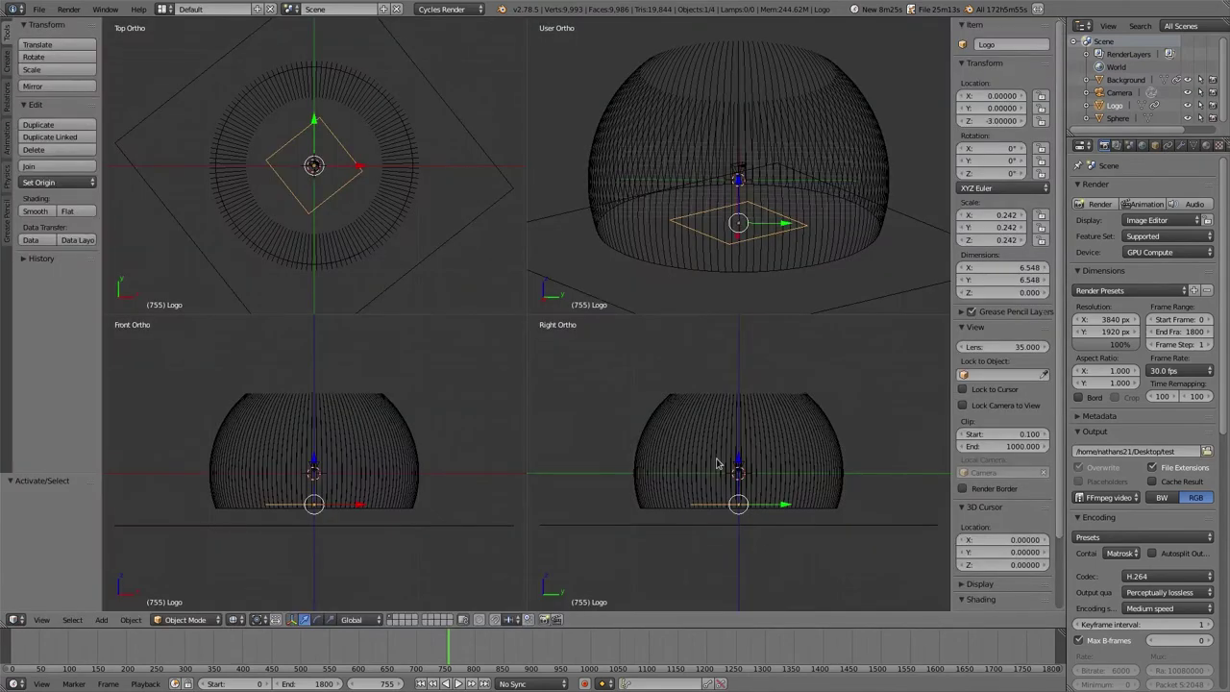
{"action": "right_click", "coordinate": [313, 162]}
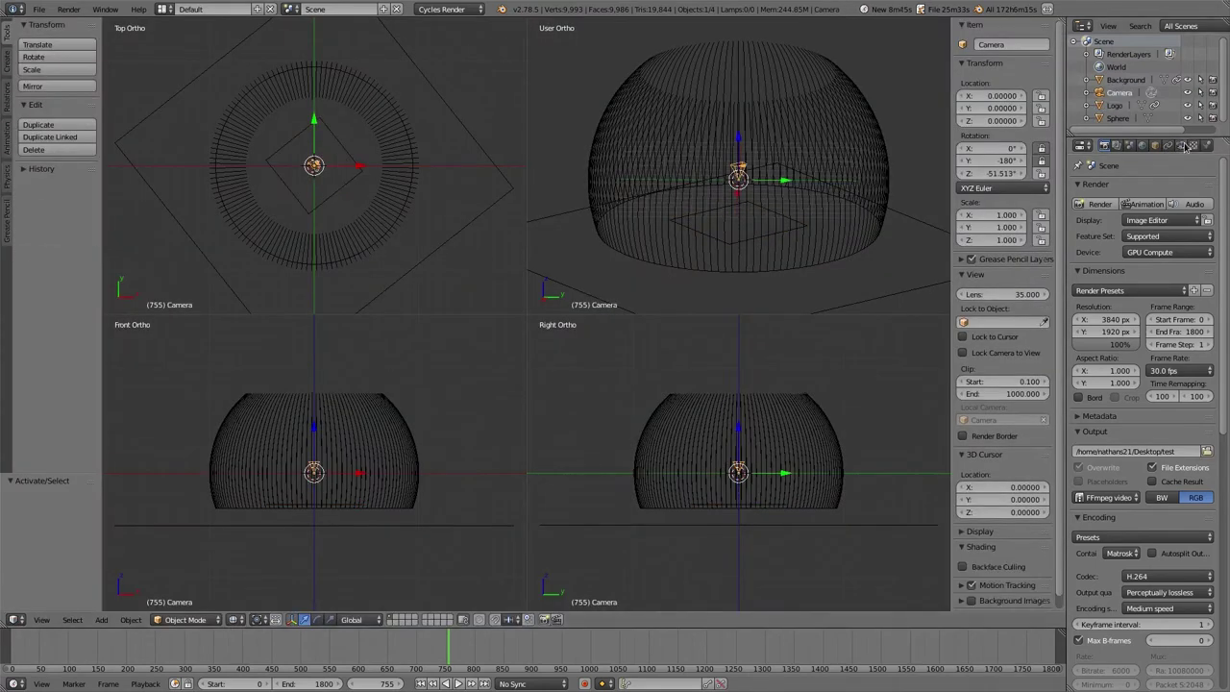
{"action": "left_click", "coordinate": [1182, 145]}
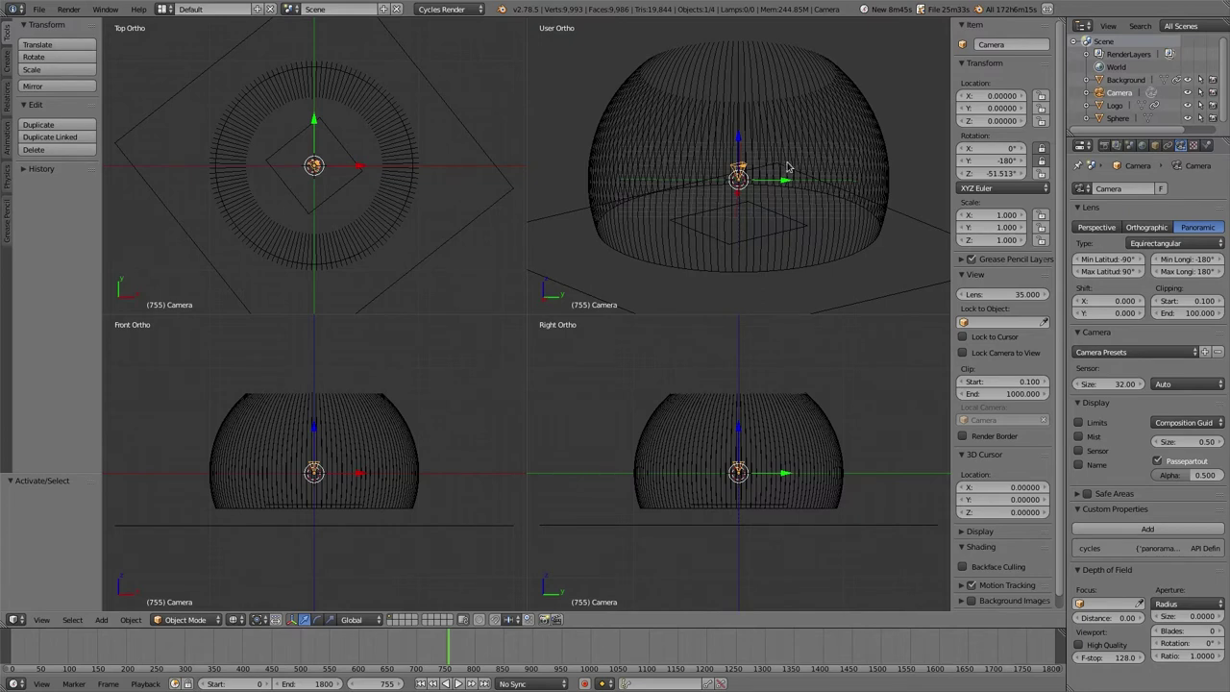
Go back to the render settings and review the start frame and the available frame rates.
{"action": "left_click", "coordinate": [1103, 145]}
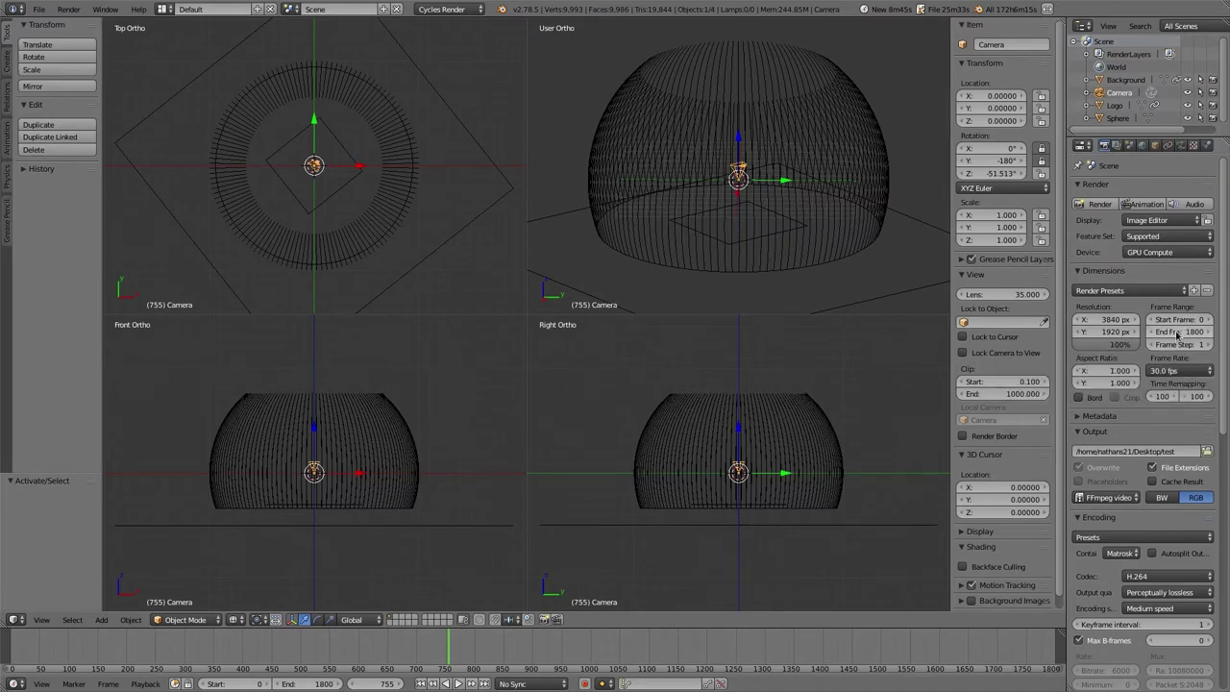
{"action": "left_click", "coordinate": [1179, 319]}
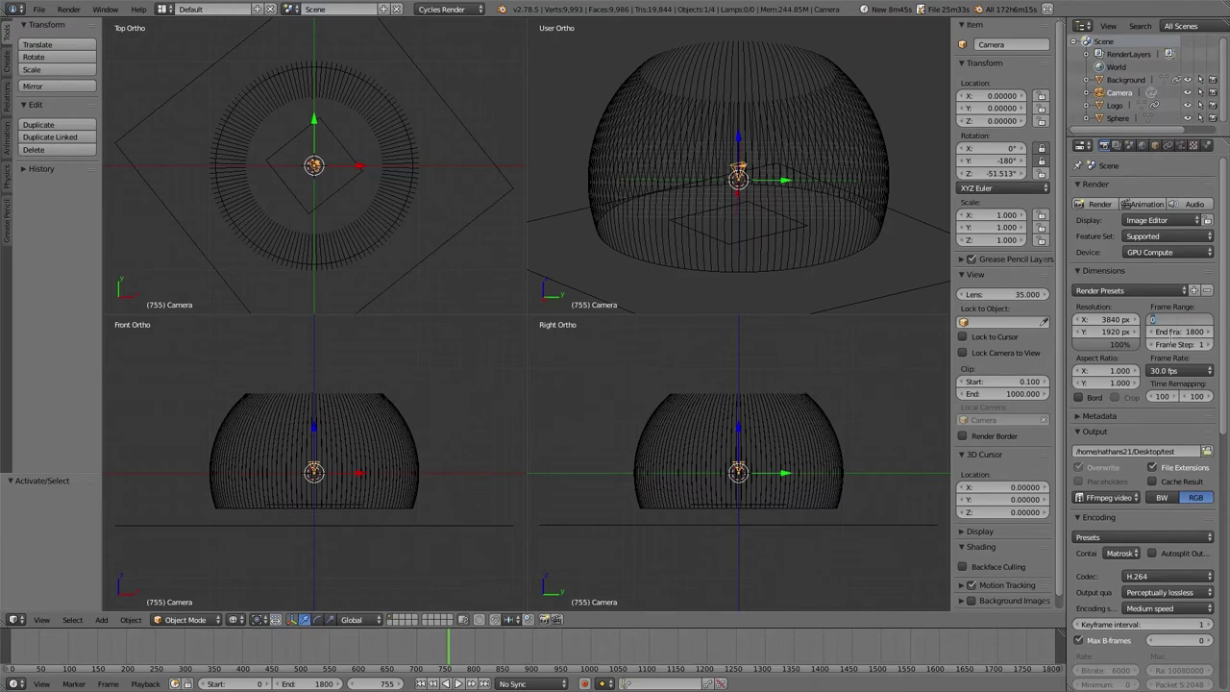
{"action": "key", "text": "Return"}
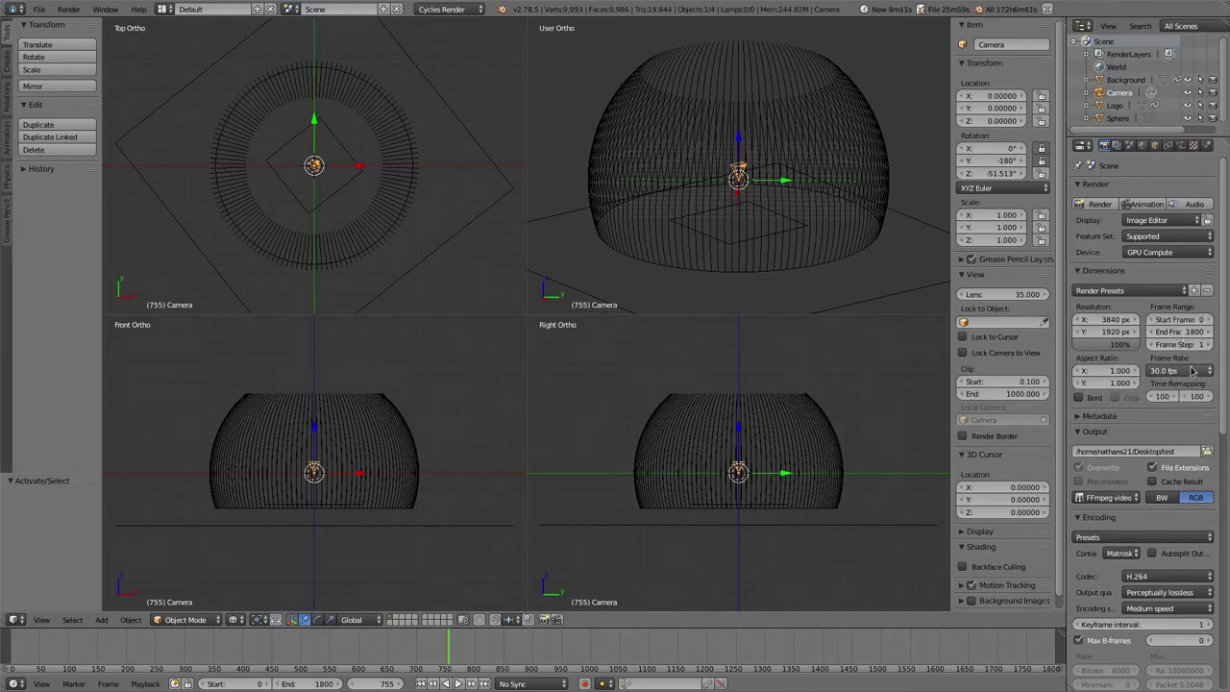
{"action": "left_click", "coordinate": [1191, 370]}
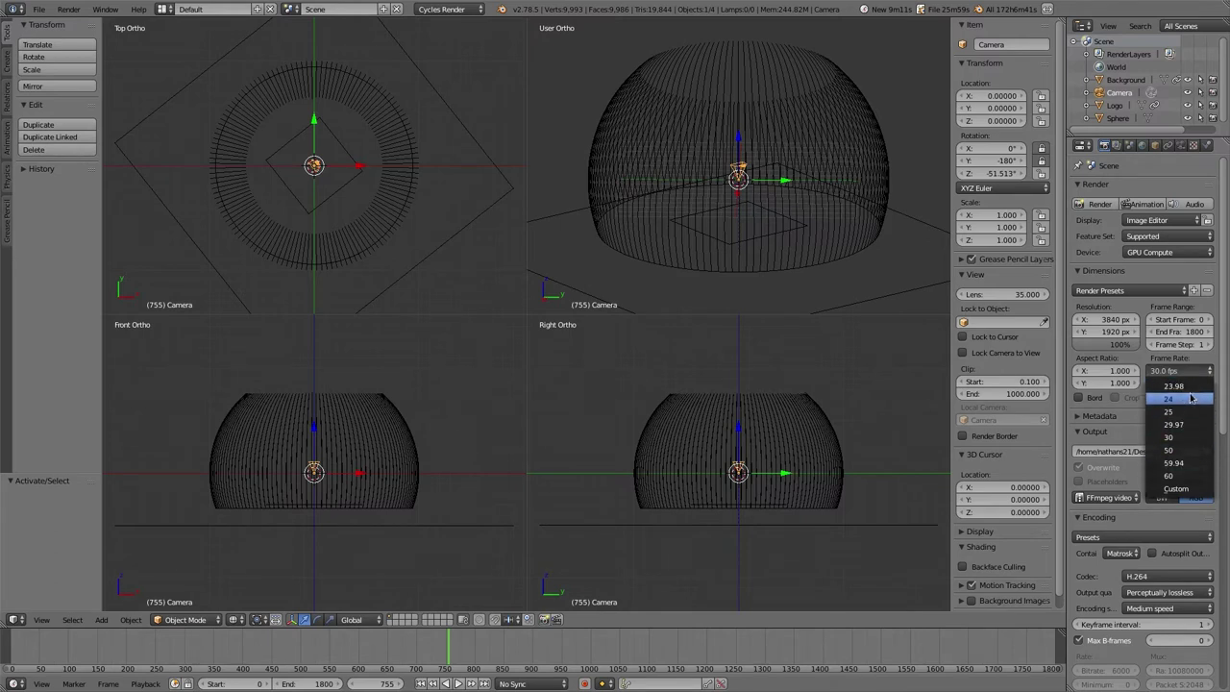
{"action": "left_click", "coordinate": [1191, 375]}
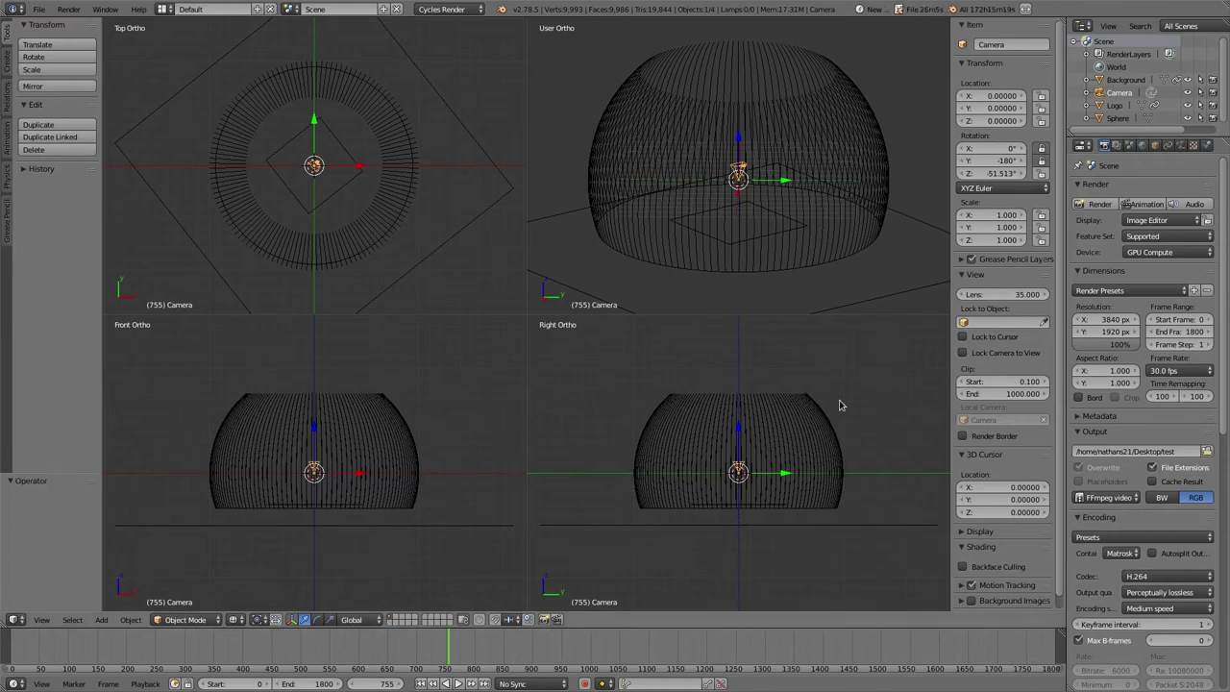
Select the sphere and show it in a single right orthographic view.
{"action": "right_click", "coordinate": [784, 448]}
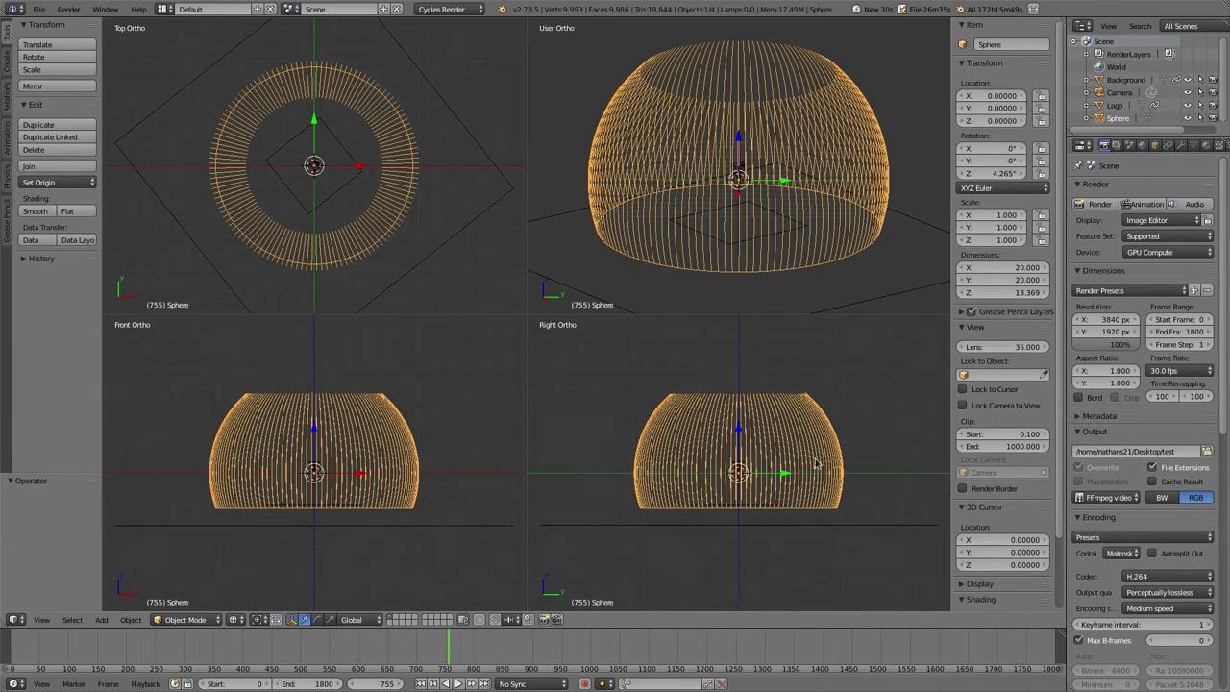
{"action": "scroll", "coordinate": [764, 493], "scroll_direction": "up", "scroll_amount": 2}
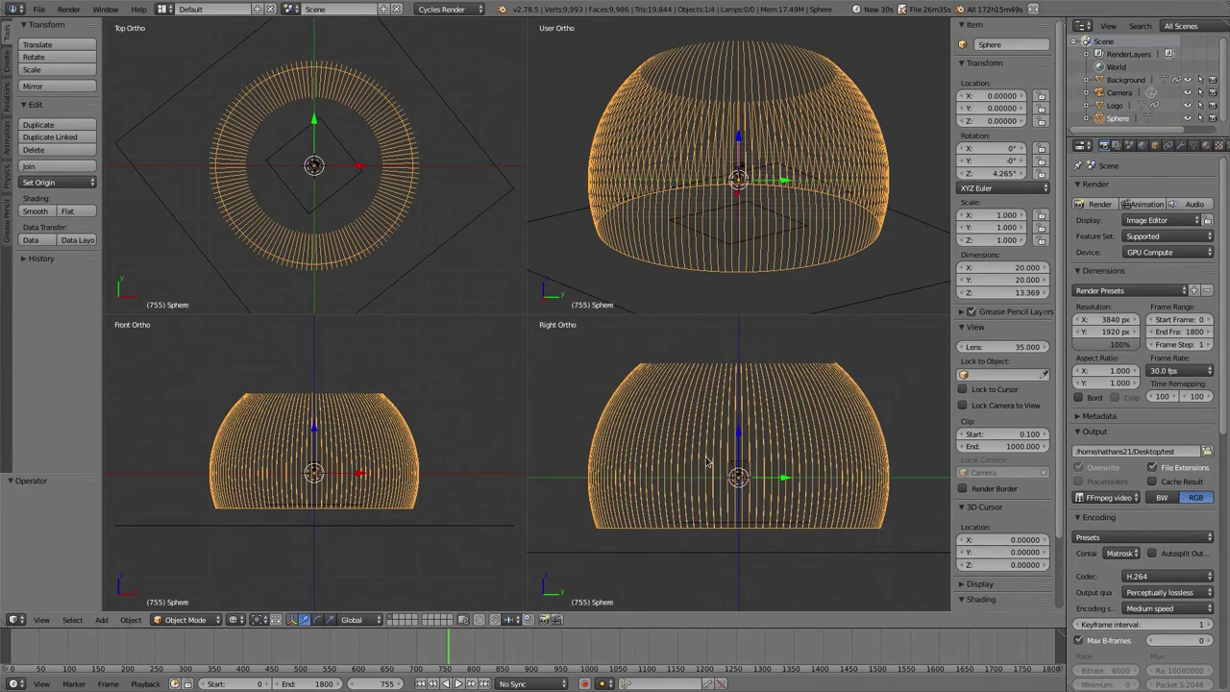
{"action": "key", "text": "ctrl+alt+q"}
{"action": "key", "text": "KP_3"}
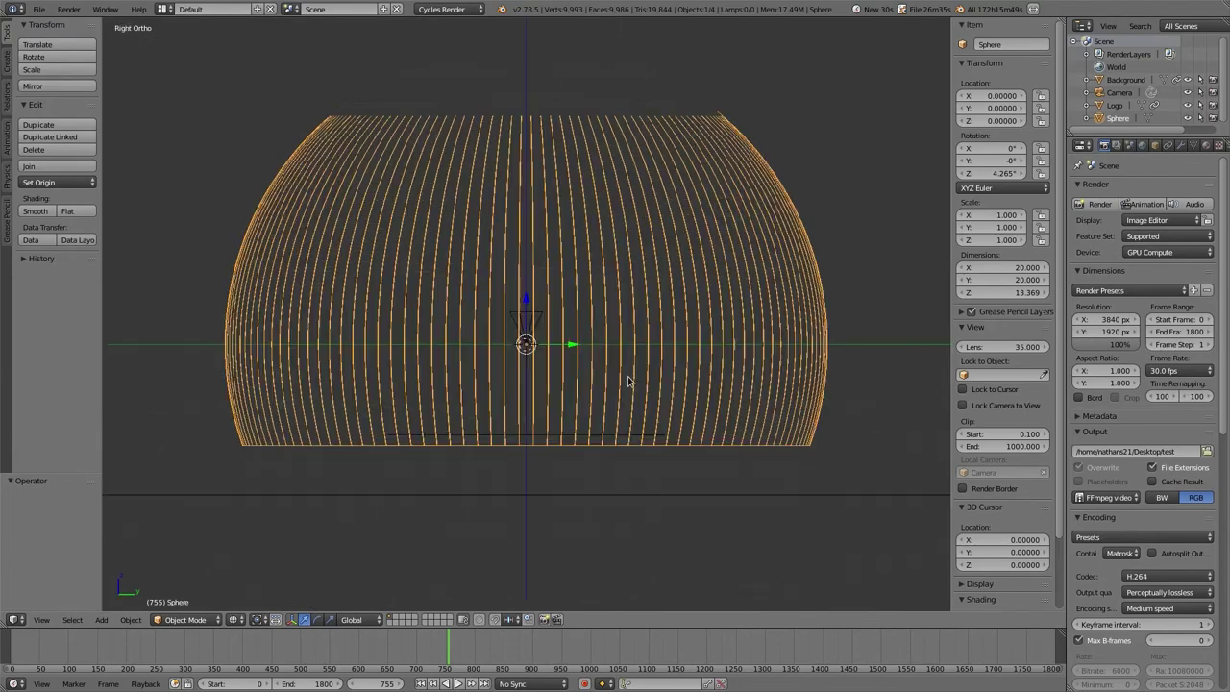
{"action": "scroll", "coordinate": [625, 380], "scroll_direction": "up", "scroll_amount": 2}
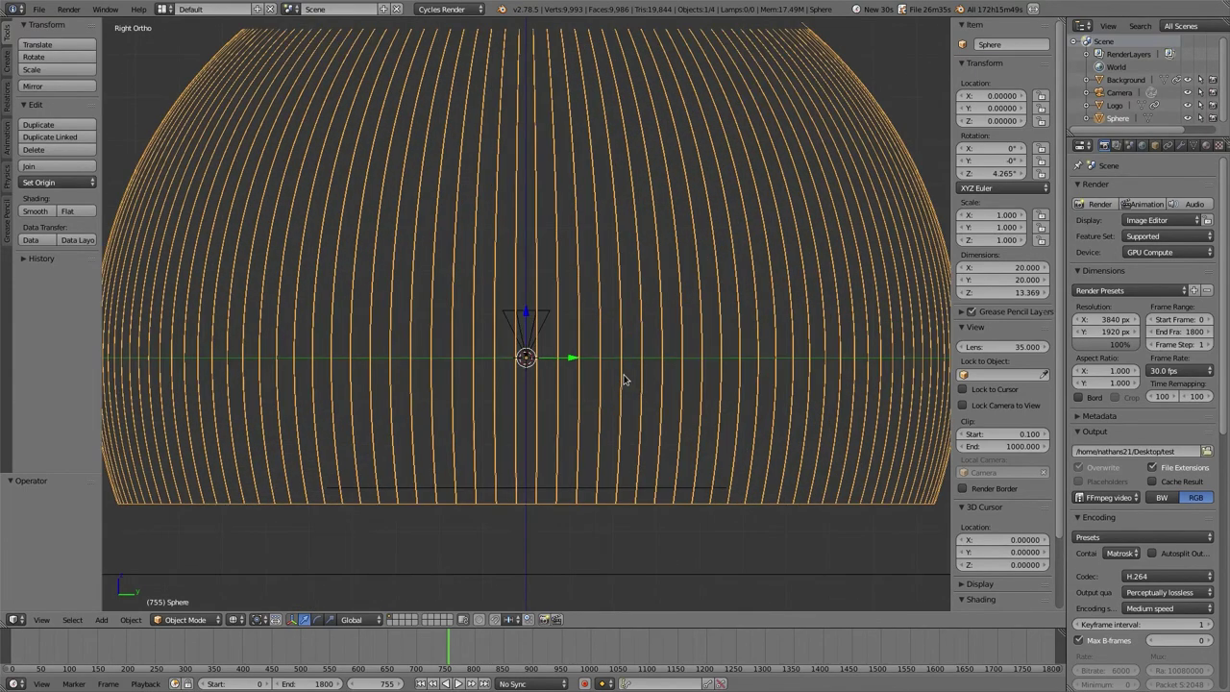
{"action": "scroll", "coordinate": [623, 379], "scroll_direction": "down", "scroll_amount": 3}
Switch the quad view on and off and look through the viewport properties for its setting.
{"action": "key", "text": "ctrl+alt+q"}
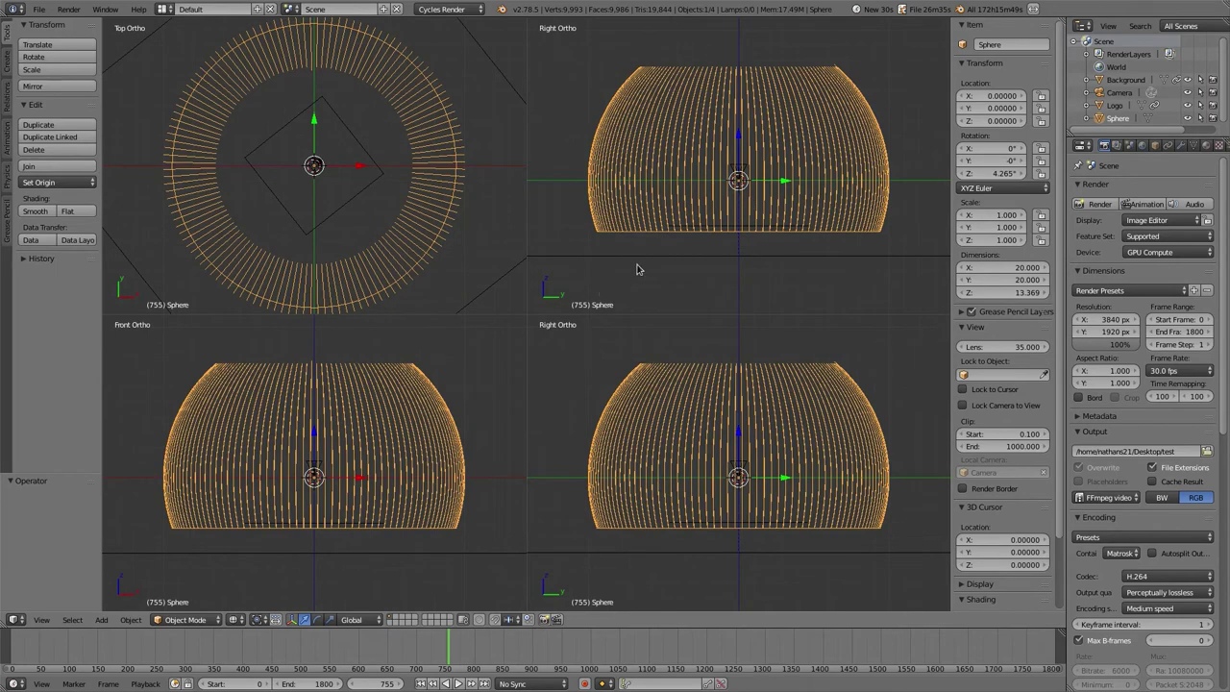
{"action": "key", "text": "ctrl+alt+q"}
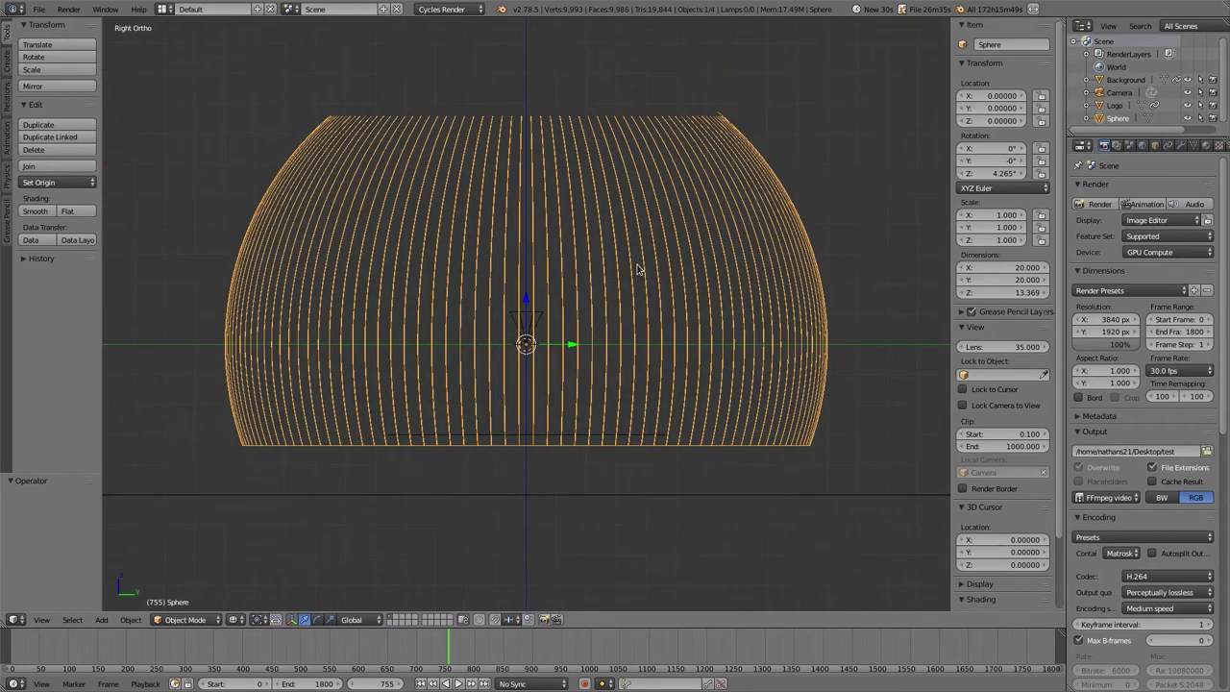
{"action": "scroll", "coordinate": [997, 458], "scroll_direction": "down", "scroll_amount": 3}
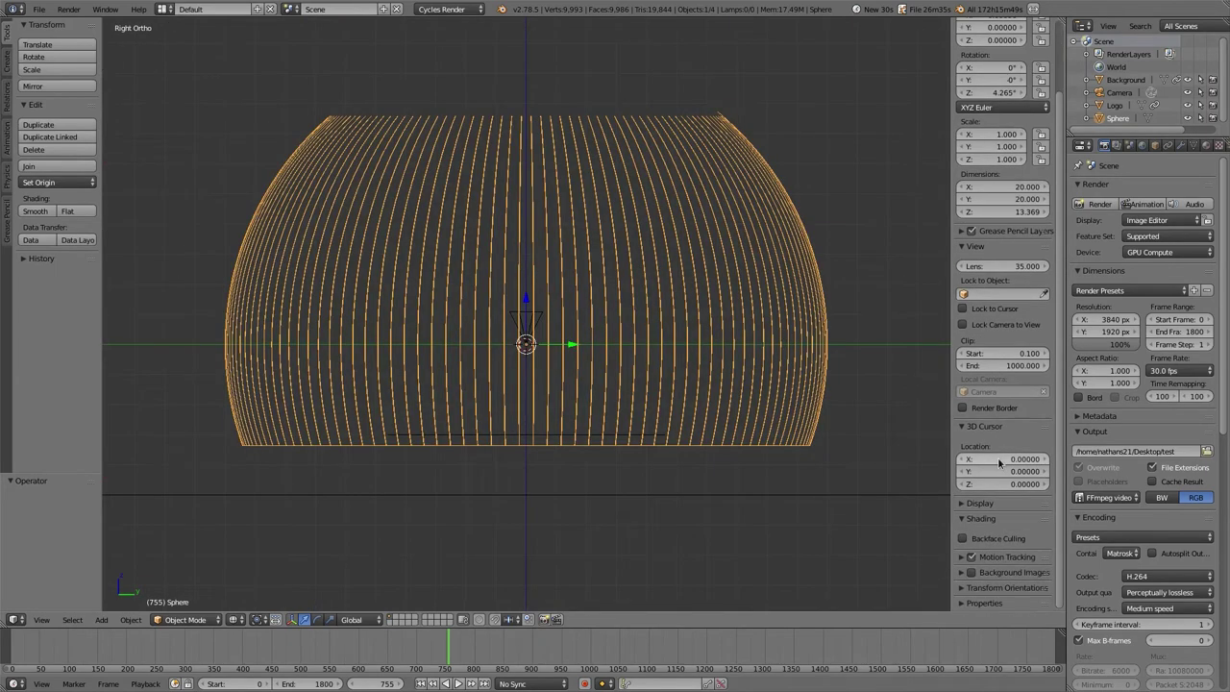
{"action": "left_click", "coordinate": [959, 589]}
{"action": "scroll", "coordinate": [959, 577], "scroll_direction": "down", "scroll_amount": 1}
{"action": "left_click", "coordinate": [960, 549]}
{"action": "left_click", "coordinate": [959, 534]}
{"action": "scroll", "coordinate": [957, 438], "scroll_direction": "up", "scroll_amount": 5}
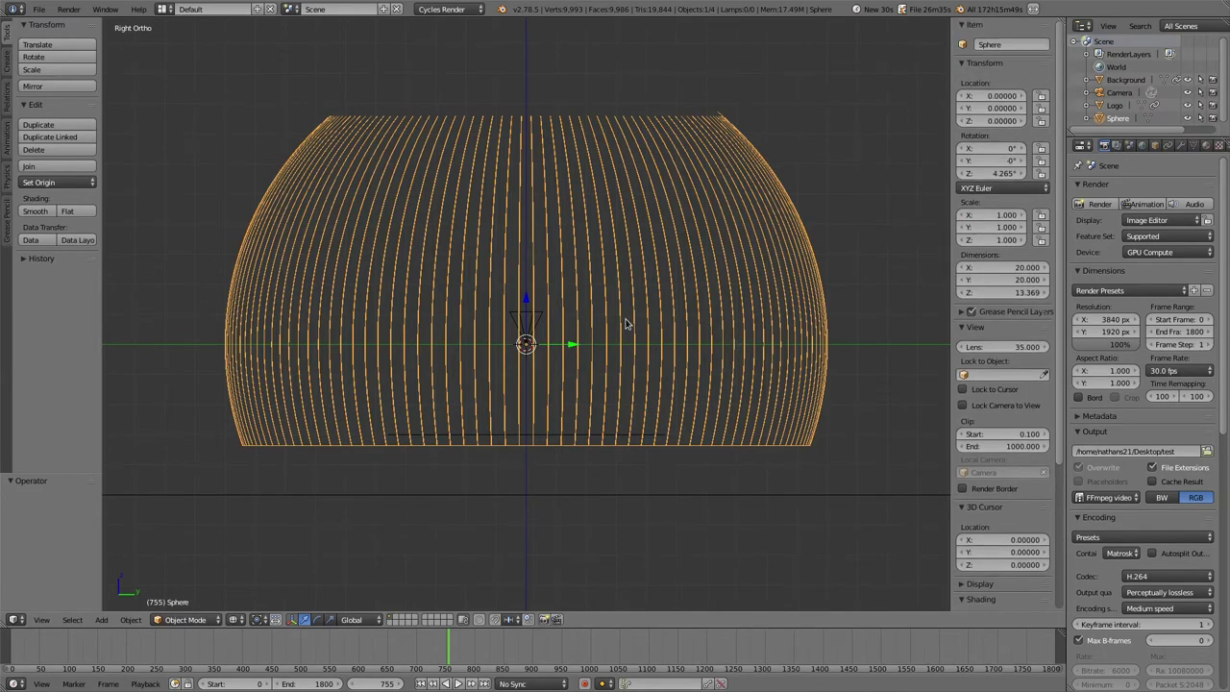
{"action": "key", "text": "ctrl+alt+q"}
{"action": "key", "text": "ctrl+alt+q"}
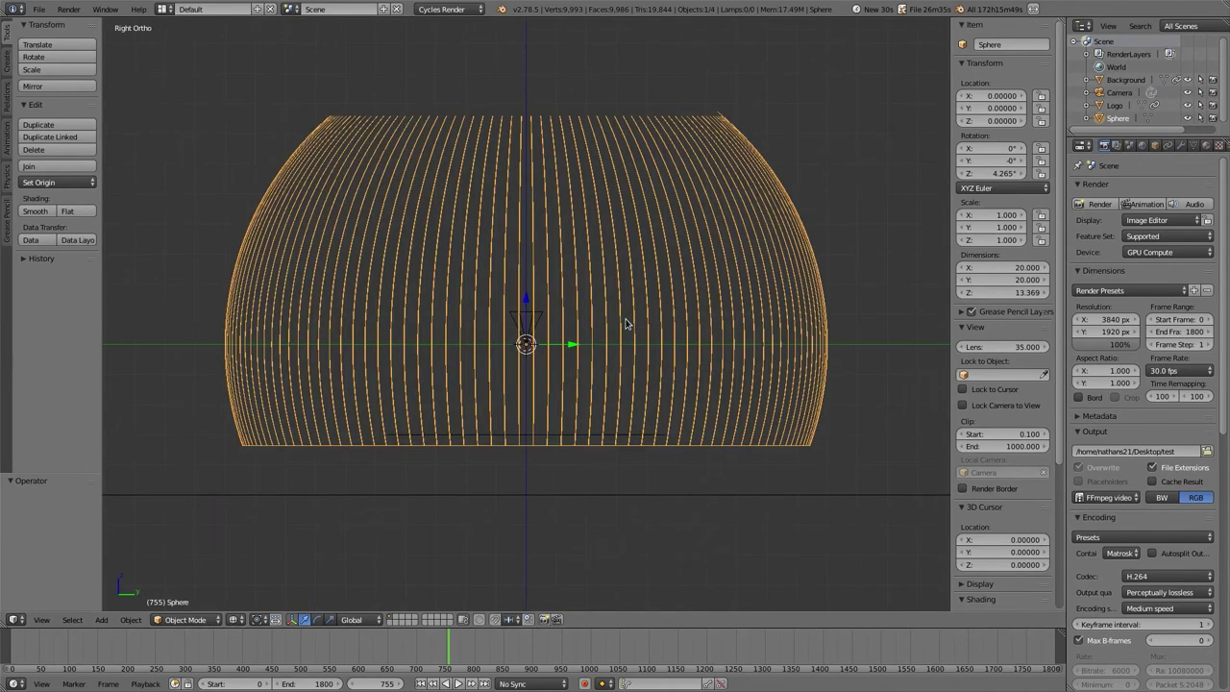
Expand the viewport's Display settings and toggle the quad view there, ending in the single right view.
{"action": "key", "text": "ctrl+alt+q"}
{"action": "left_click", "coordinate": [957, 583]}
{"action": "scroll", "coordinate": [970, 538], "scroll_direction": "down", "scroll_amount": 6}
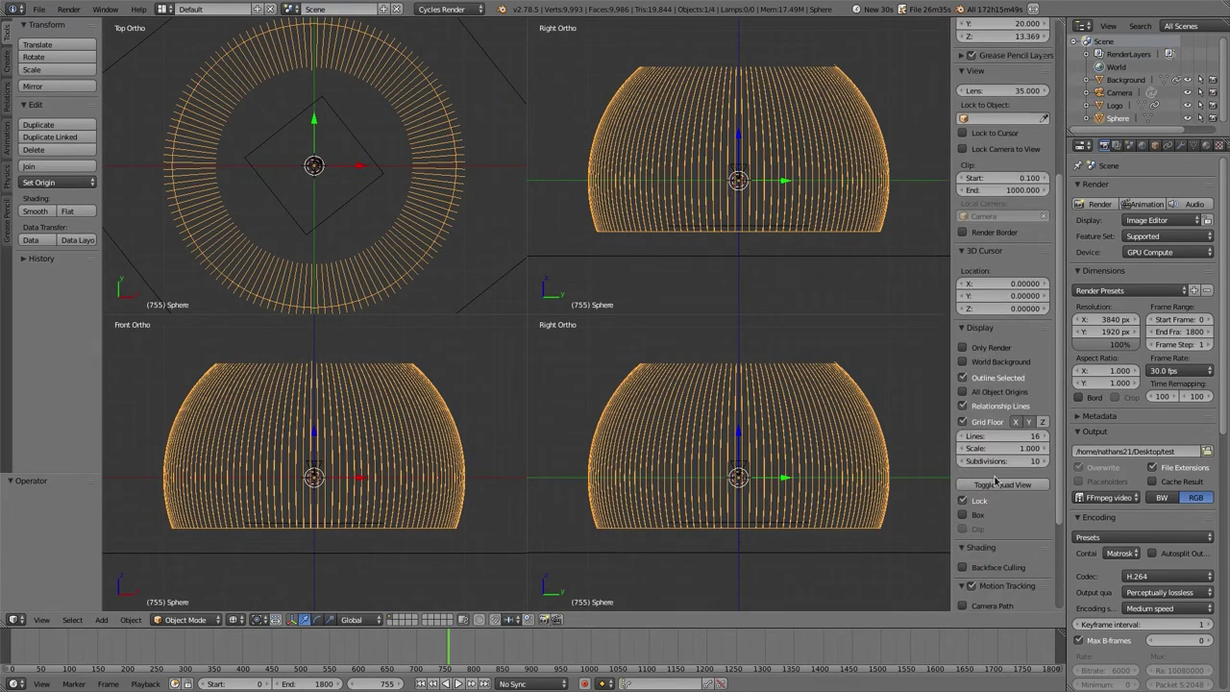
{"action": "left_click", "coordinate": [996, 484]}
{"action": "left_click", "coordinate": [996, 484]}
{"action": "left_click", "coordinate": [996, 484]}
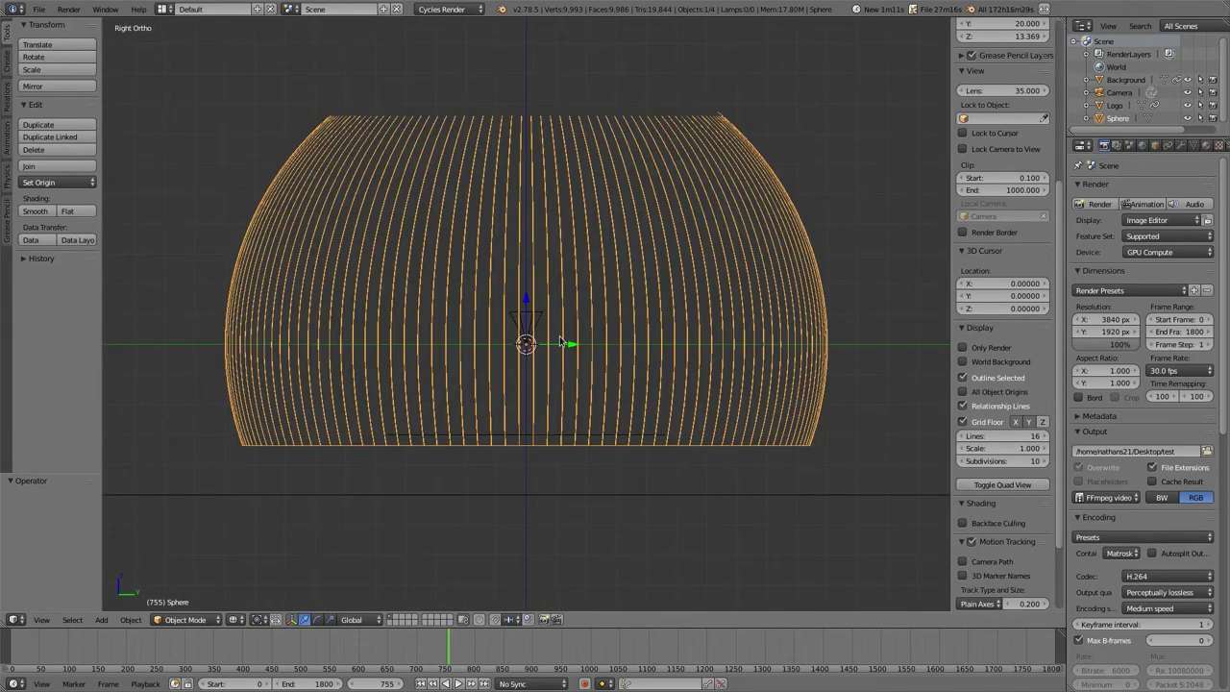
Delete all of the sphere's vertices below its equator in Edit Mode and return to Object Mode.
{"action": "key", "text": "Tab"}
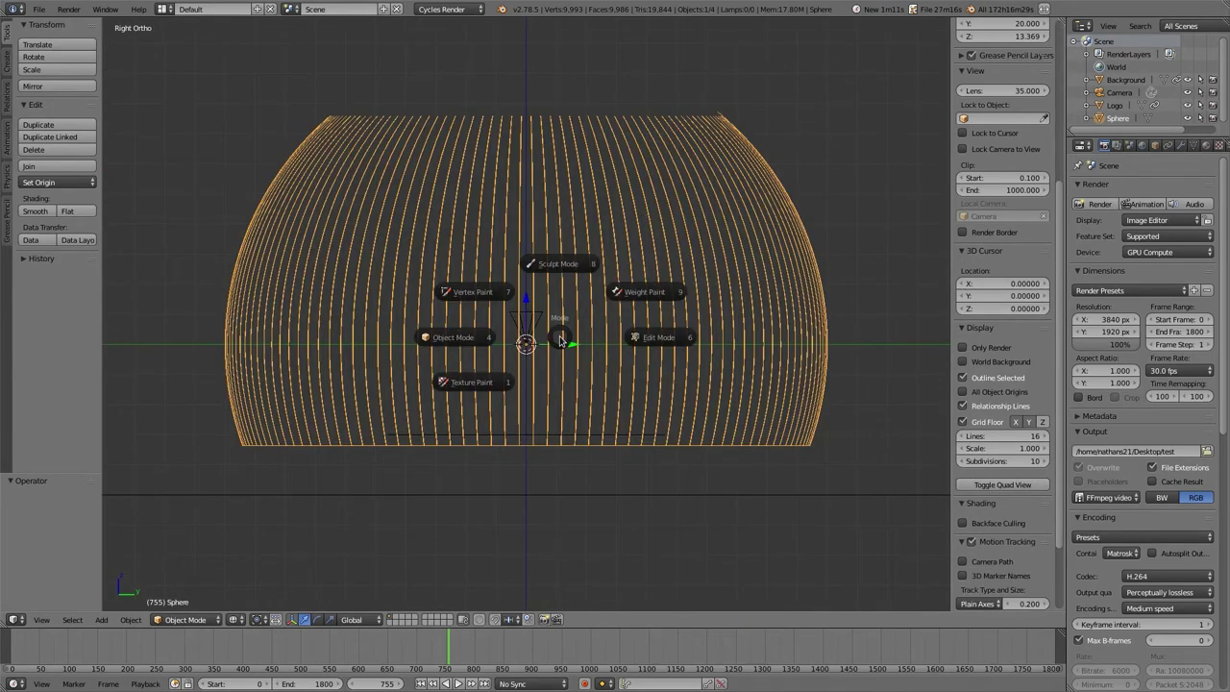
{"action": "left_click", "coordinate": [653, 339]}
{"action": "key", "text": "a"}
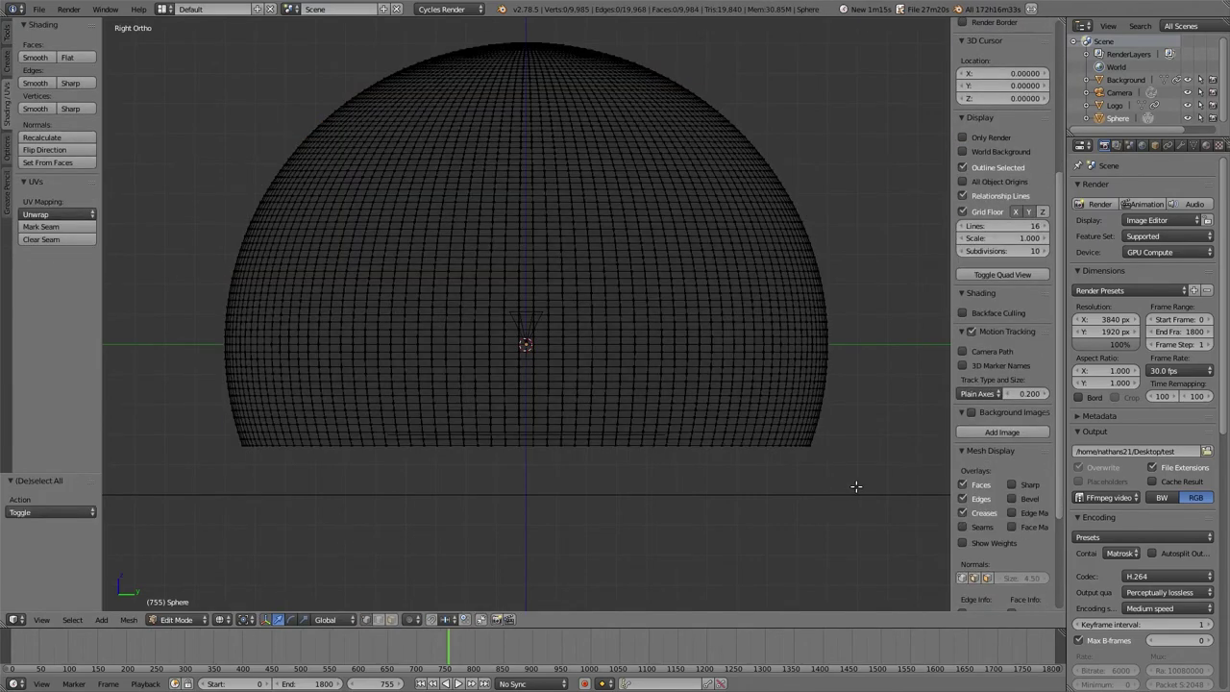
{"action": "key", "text": "a"}
{"action": "key", "text": "a"}
{"action": "key", "text": "a"}
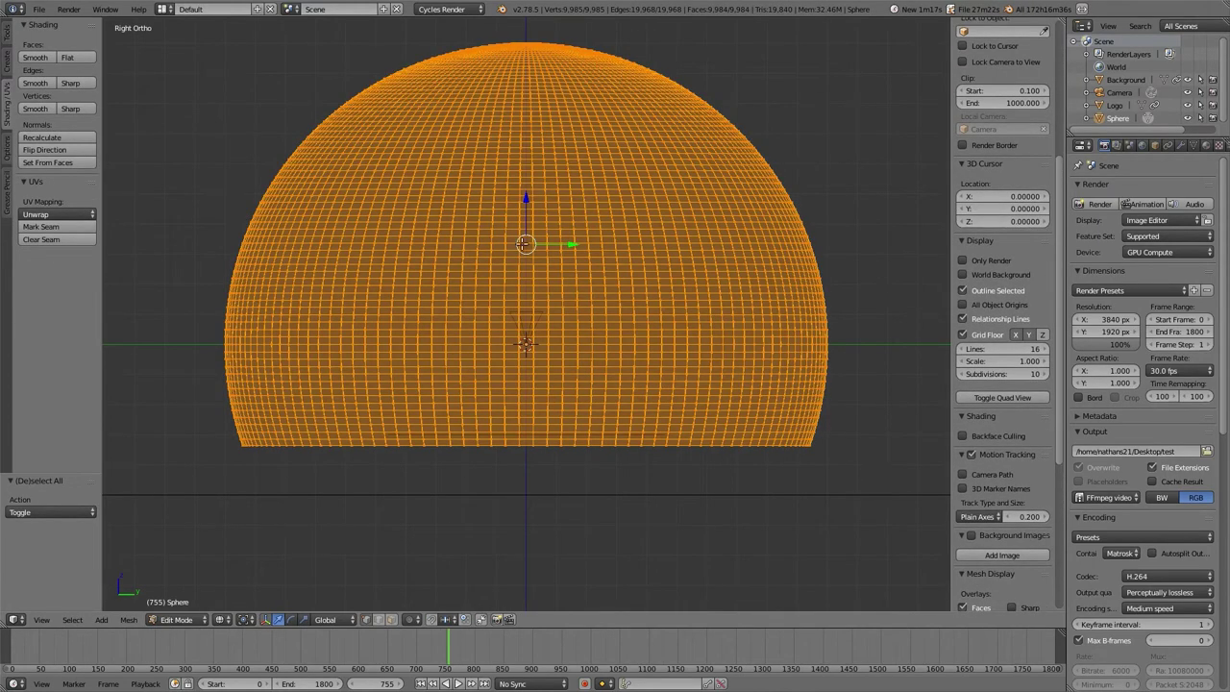
{"action": "key", "text": "a"}
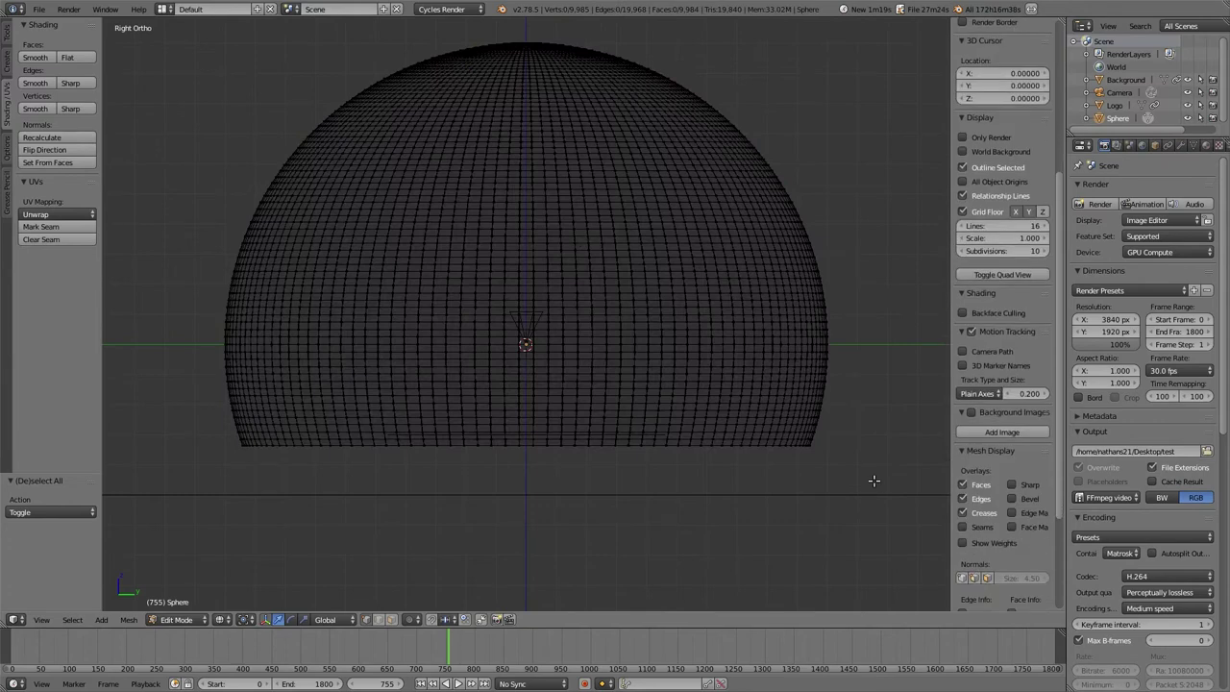
{"action": "key", "text": "b"}
{"action": "left_click_drag", "start_coordinate": [885, 492], "coordinate": [137, 345]}
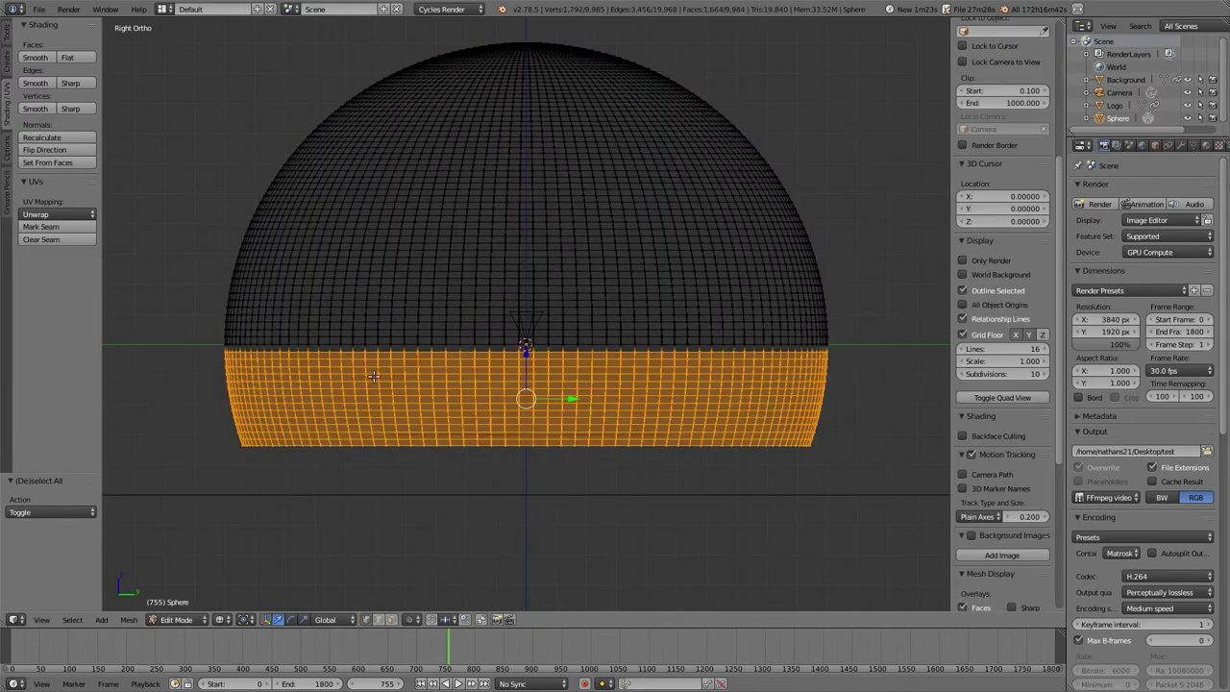
{"action": "key", "text": "x"}
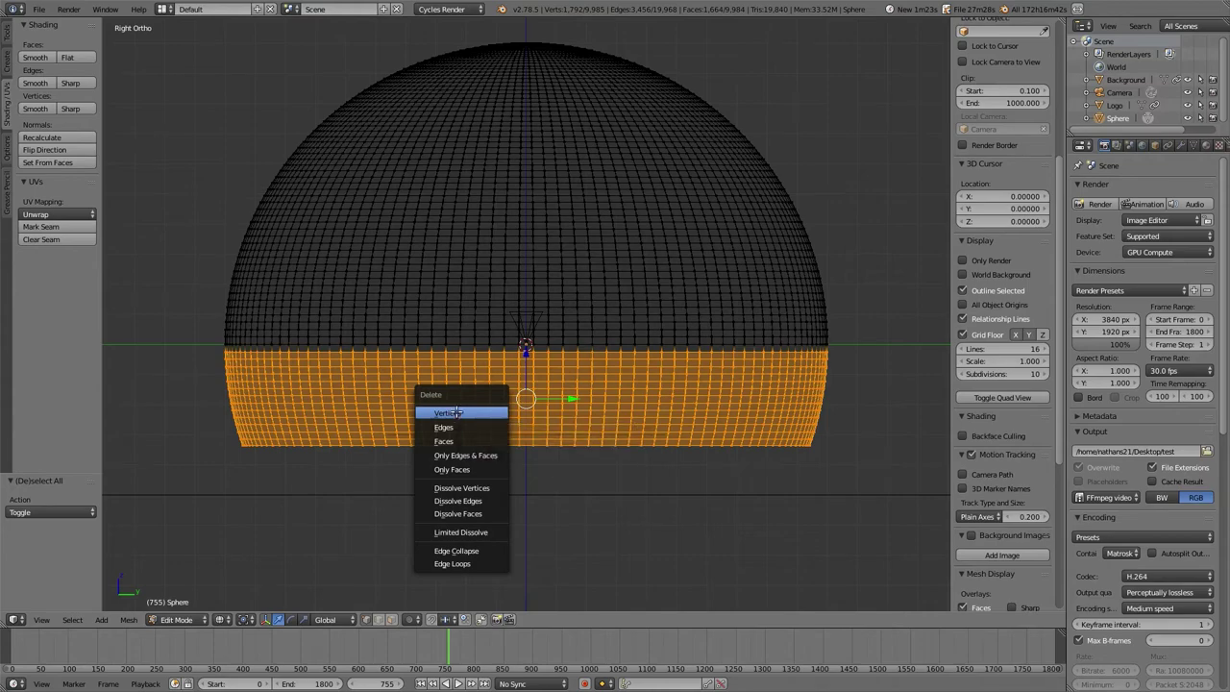
{"action": "left_click", "coordinate": [456, 412]}
{"action": "key", "text": "Tab"}
Look through the panoramic camera, render the current frame with the trimmed sphere and inspect the panorama.
{"action": "left_click", "coordinate": [335, 429]}
{"action": "middle_click_drag", "start_coordinate": [331, 400], "coordinate": [471, 252]}
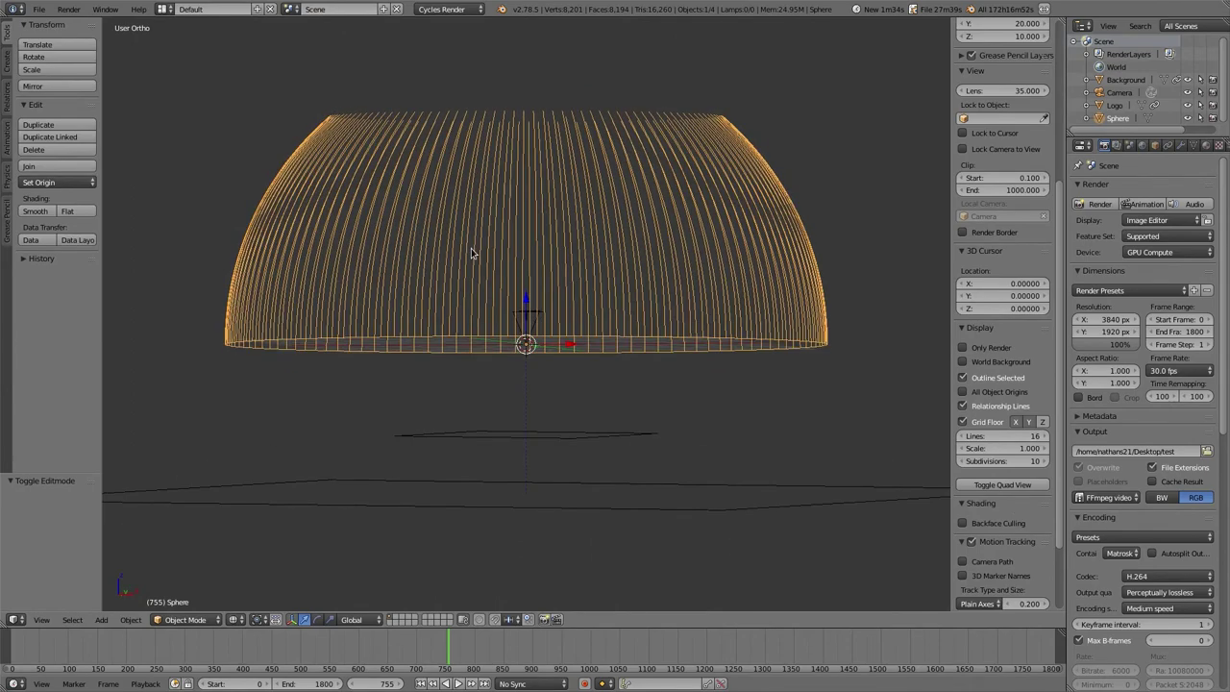
{"action": "key", "text": "KP_0"}
{"action": "scroll", "coordinate": [471, 252], "scroll_direction": "up", "scroll_amount": 6}
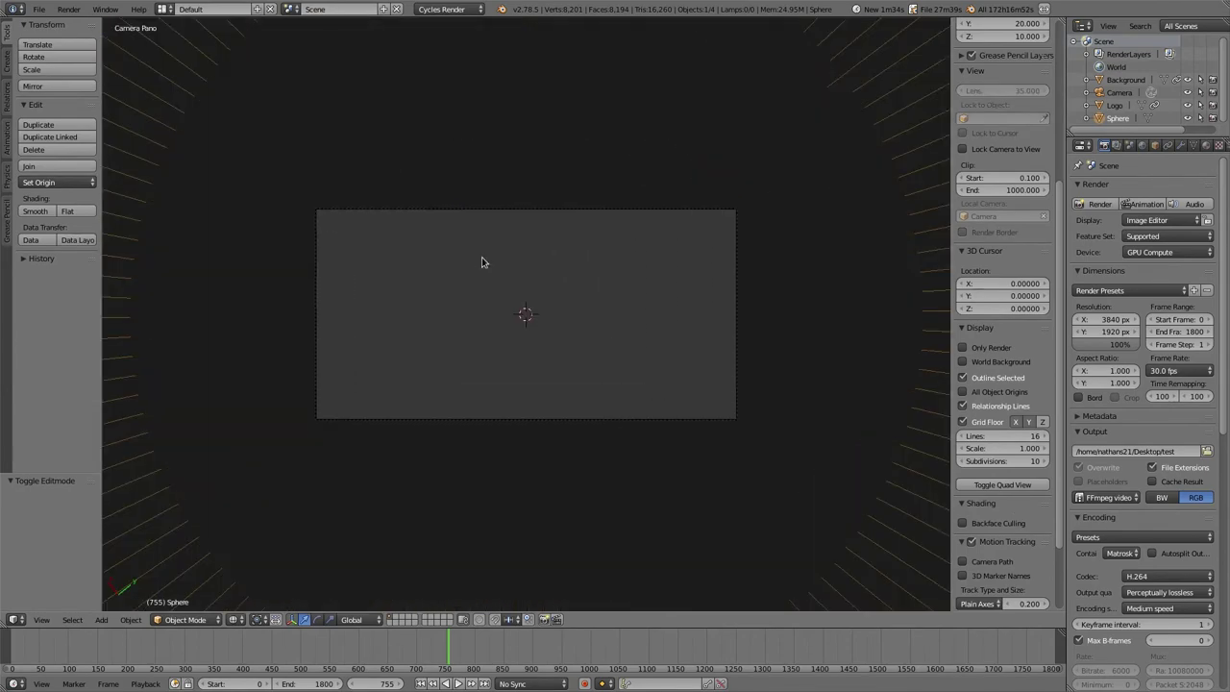
{"action": "key", "text": "F12"}
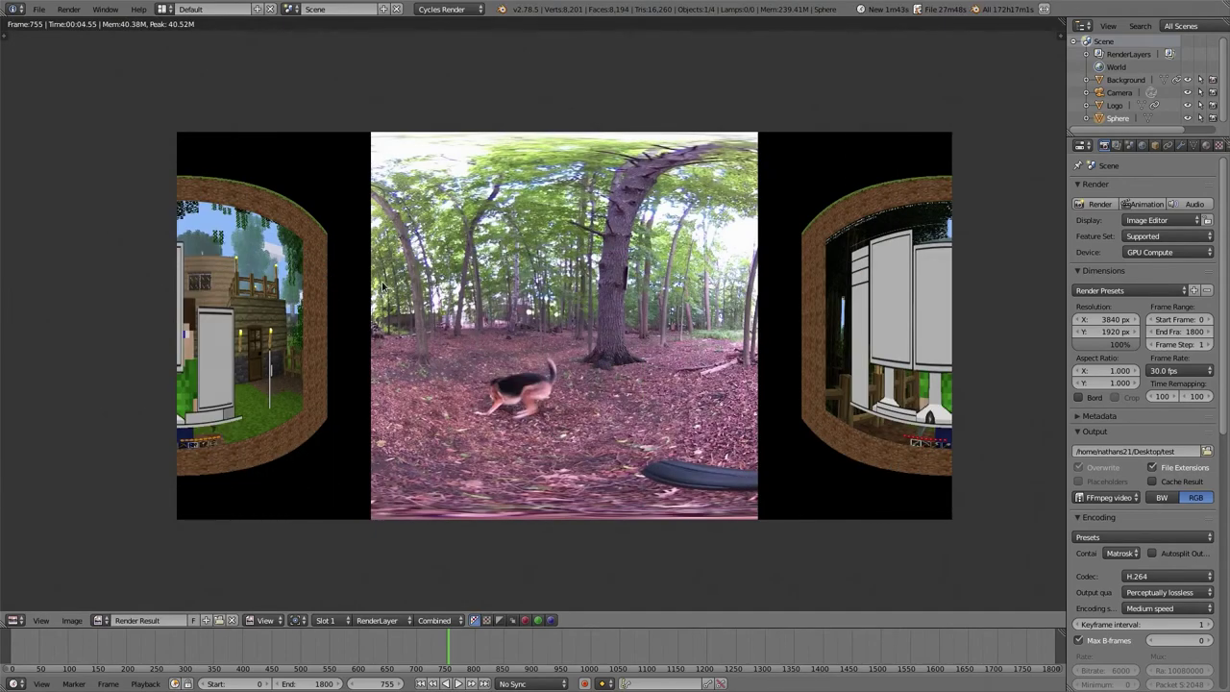
{"action": "scroll", "coordinate": [624, 325], "scroll_direction": "up", "scroll_amount": 2}
{"action": "scroll", "coordinate": [624, 325], "scroll_direction": "down", "scroll_amount": 1}
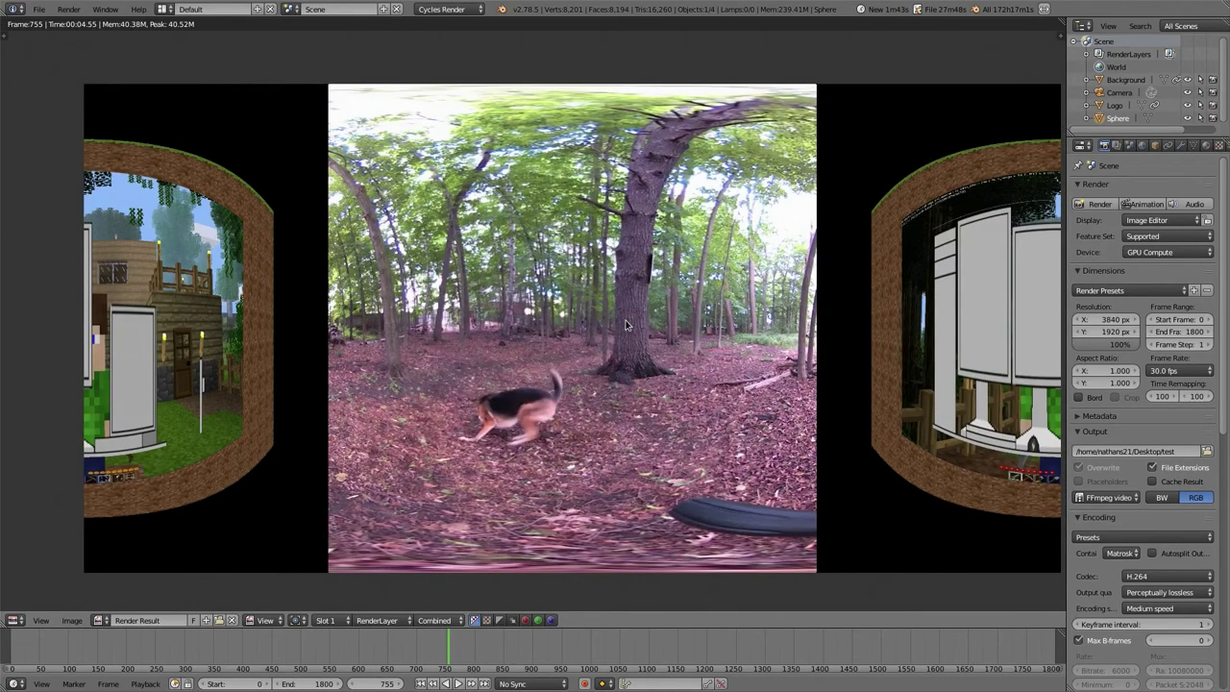
{"action": "scroll", "coordinate": [627, 325], "scroll_direction": "down", "scroll_amount": 1}
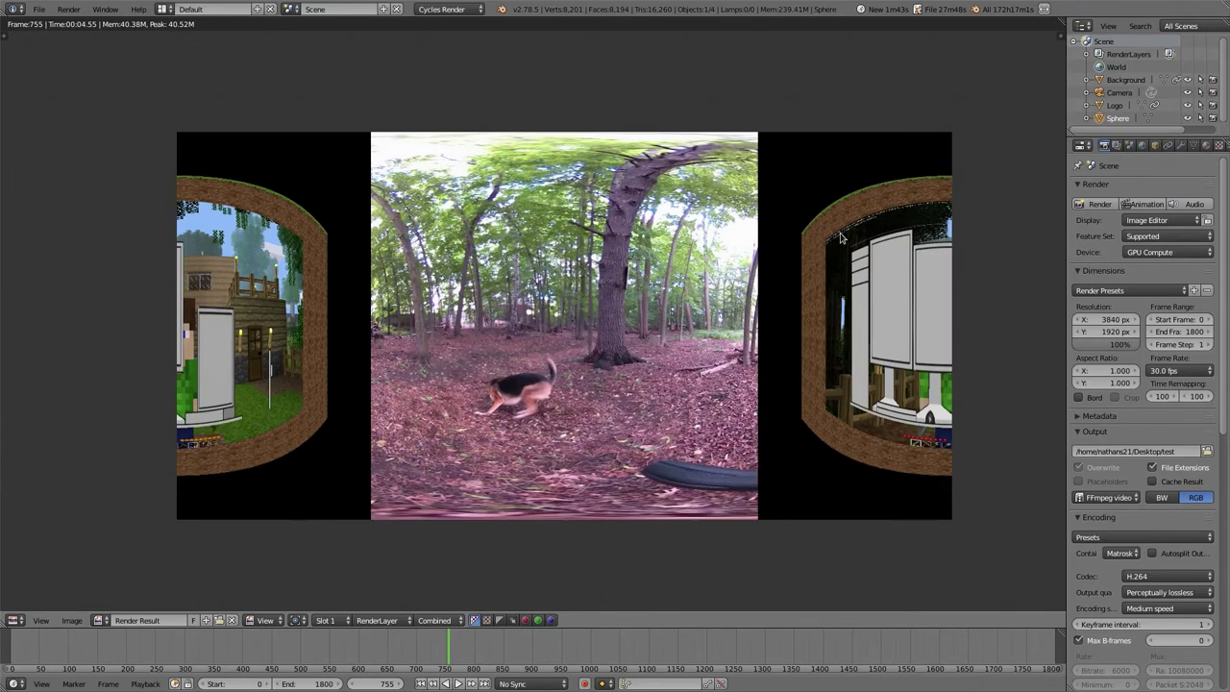
{"action": "key", "text": "Escape"}
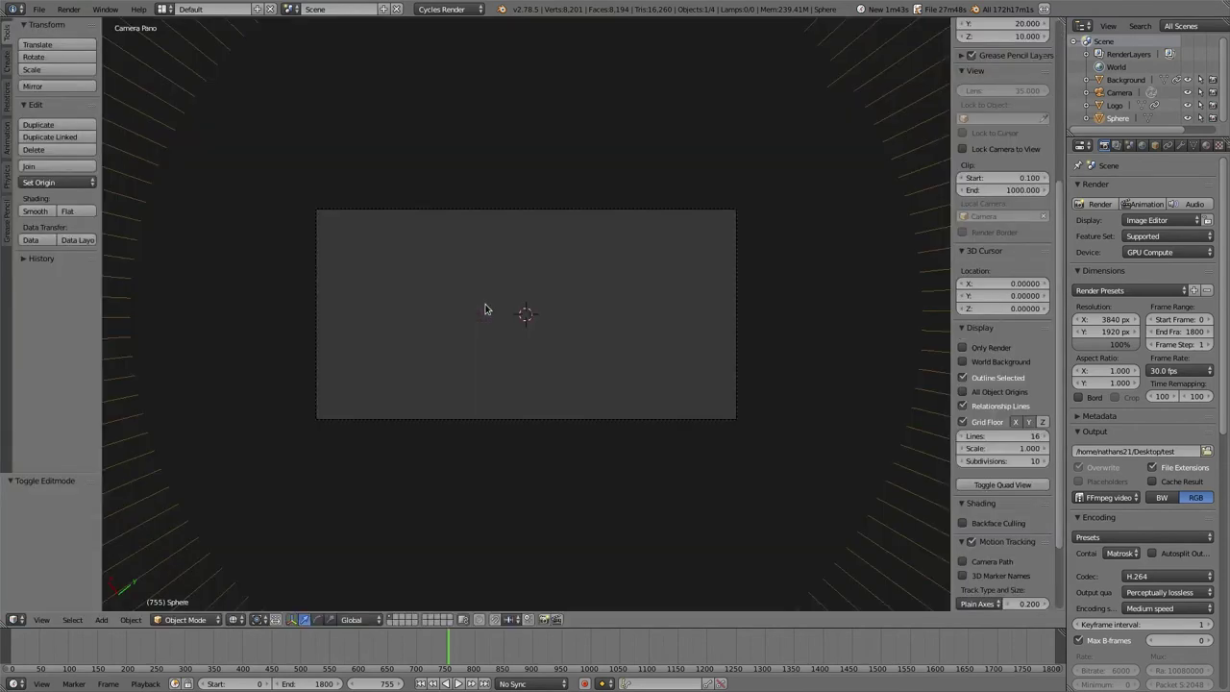
Restore the quad view and show the camera view in its user-view quadrant.
{"action": "scroll", "coordinate": [576, 306], "scroll_direction": "down", "scroll_amount": 3}
{"action": "middle_click_drag", "start_coordinate": [625, 302], "coordinate": [584, 320]}
{"action": "scroll", "coordinate": [582, 320], "scroll_direction": "down", "scroll_amount": 3}
{"action": "key", "text": "ctrl+alt+q"}
{"action": "middle_click_drag", "start_coordinate": [672, 252], "coordinate": [672, 251]}
{"action": "key", "text": "KP_0"}
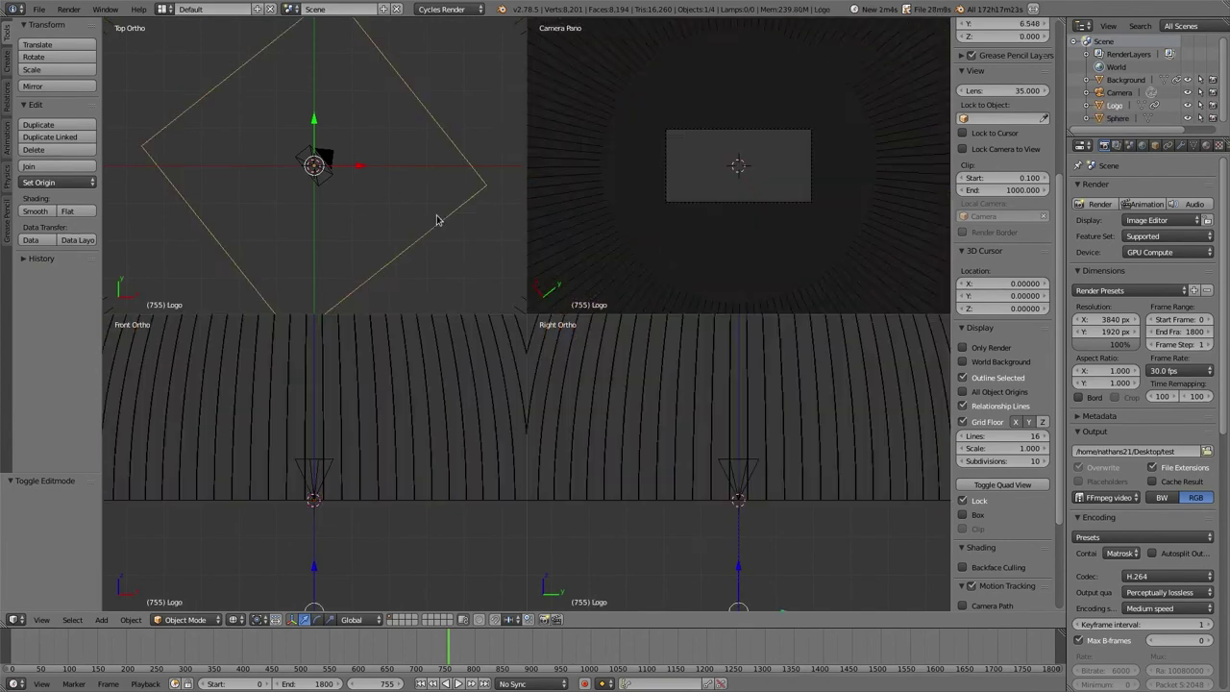
Select the Background plane in the top view and scale it up by about 1.98.
{"action": "scroll", "coordinate": [436, 220], "scroll_direction": "down", "scroll_amount": 6}
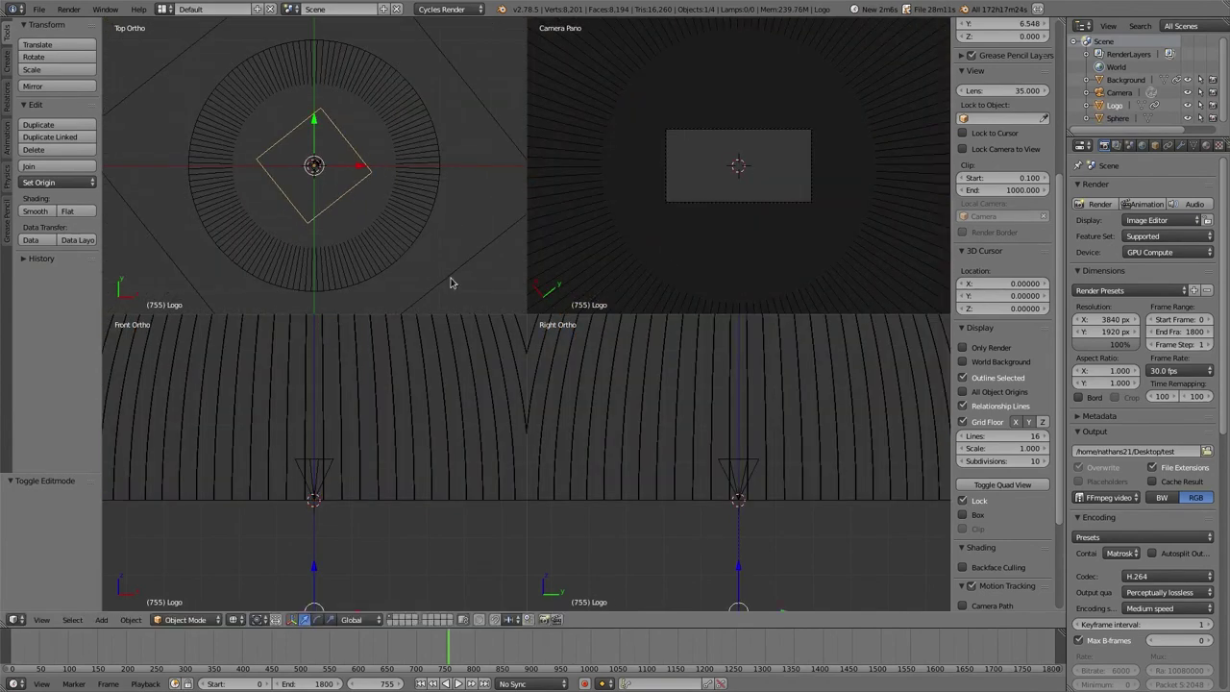
{"action": "right_click", "coordinate": [451, 283]}
{"action": "scroll", "coordinate": [428, 261], "scroll_direction": "down", "scroll_amount": 5}
{"action": "key", "text": "s"}
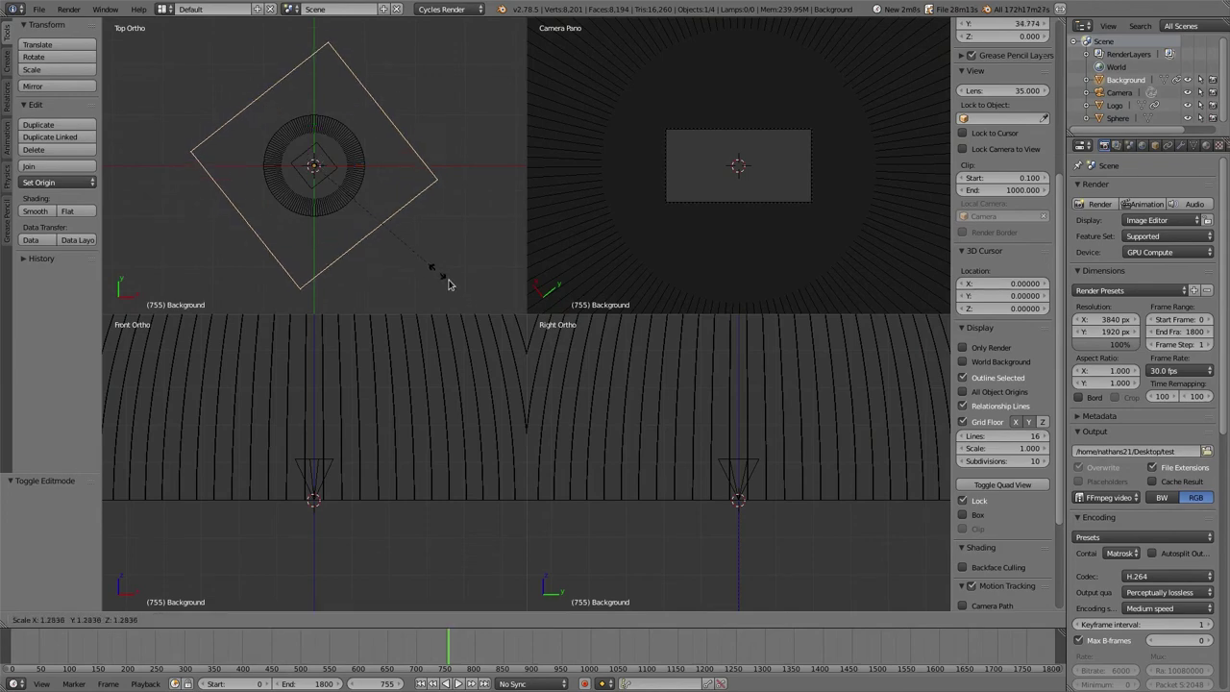
{"action": "left_click", "coordinate": [510, 33]}
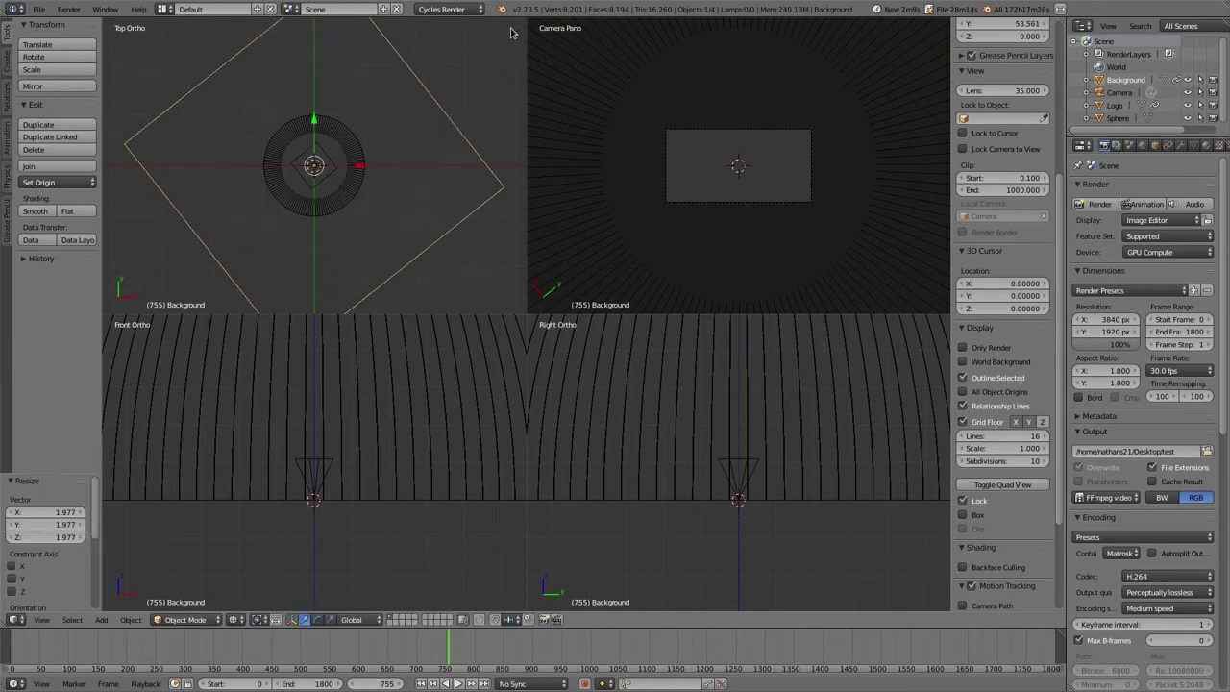
Scale the Background plane up by about 1.58, rendering the current frame before and after for comparison.
{"action": "key", "text": "F12"}
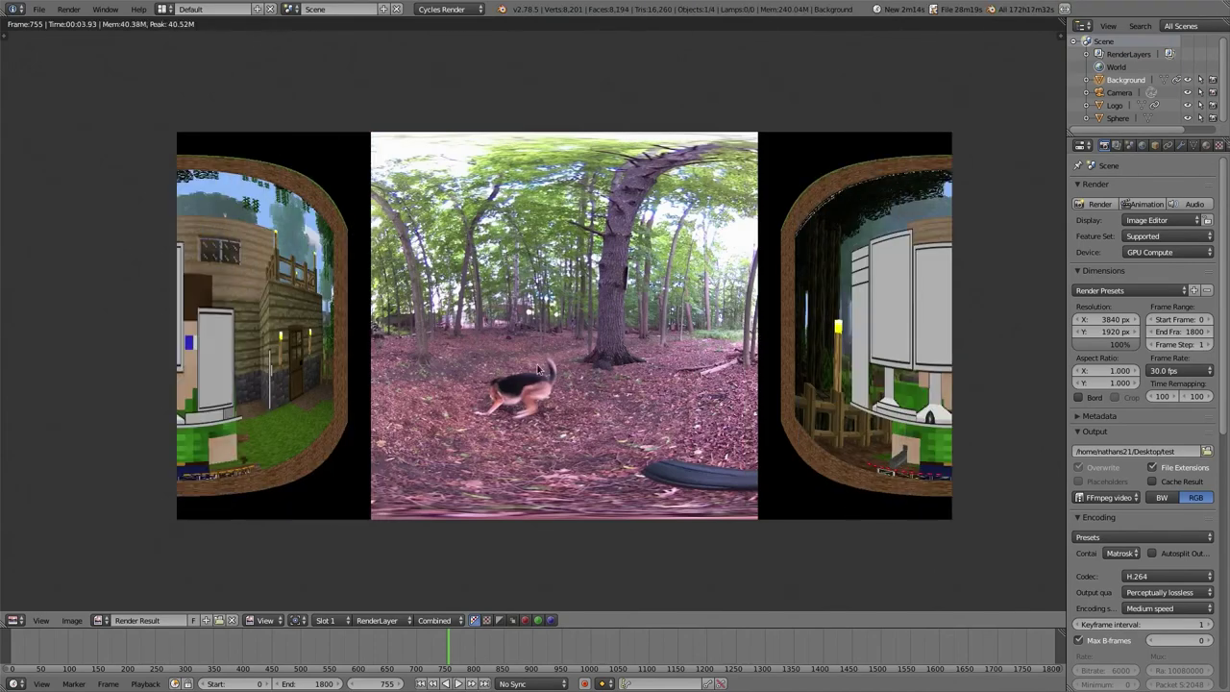
{"action": "key", "text": "Escape"}
{"action": "key", "text": "s"}
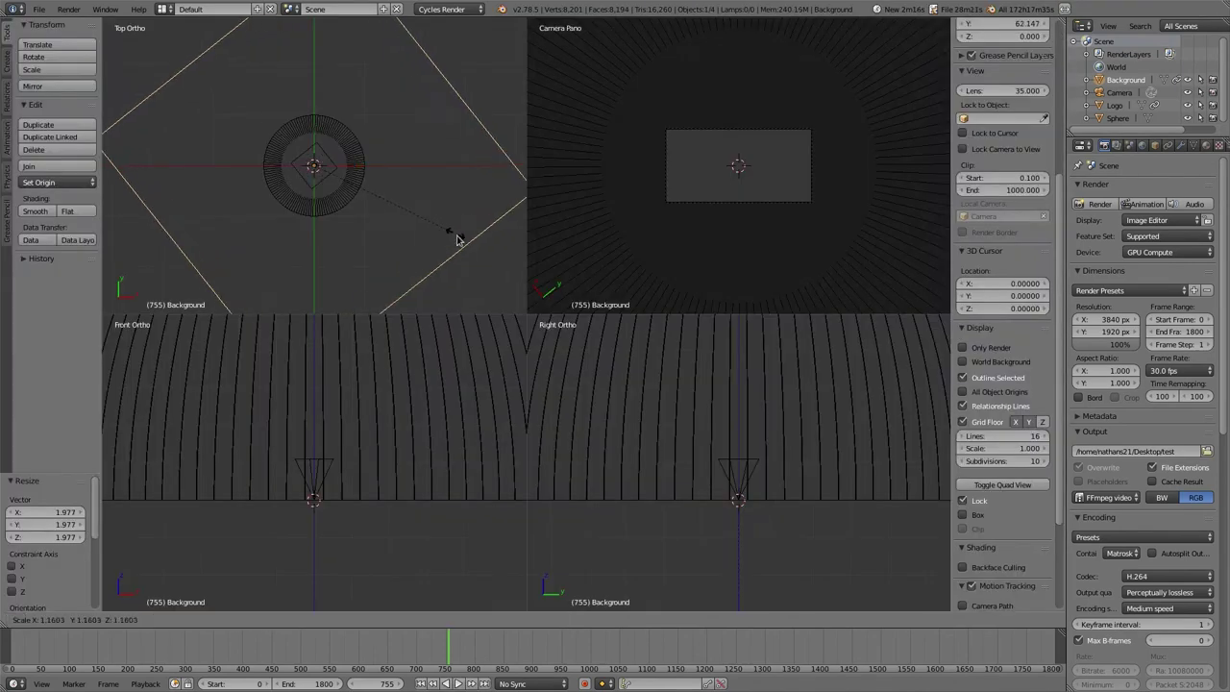
{"action": "left_click", "coordinate": [507, 259]}
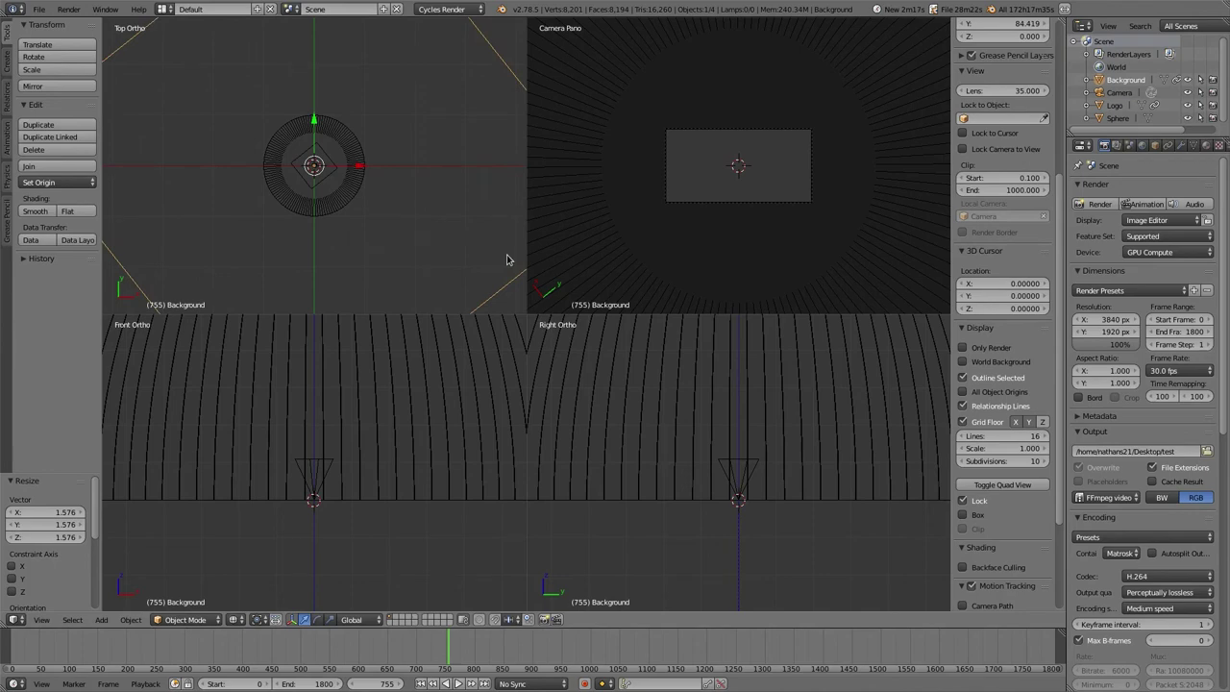
{"action": "key", "text": "F12"}
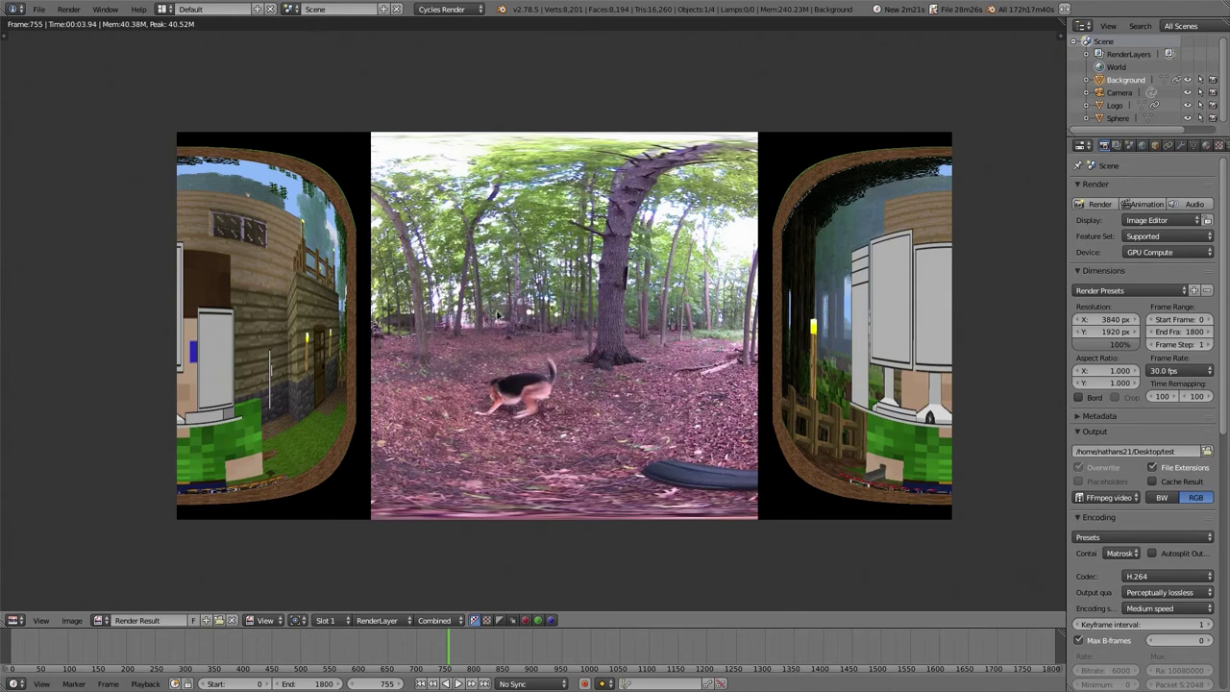
{"action": "key", "text": "Escape"}
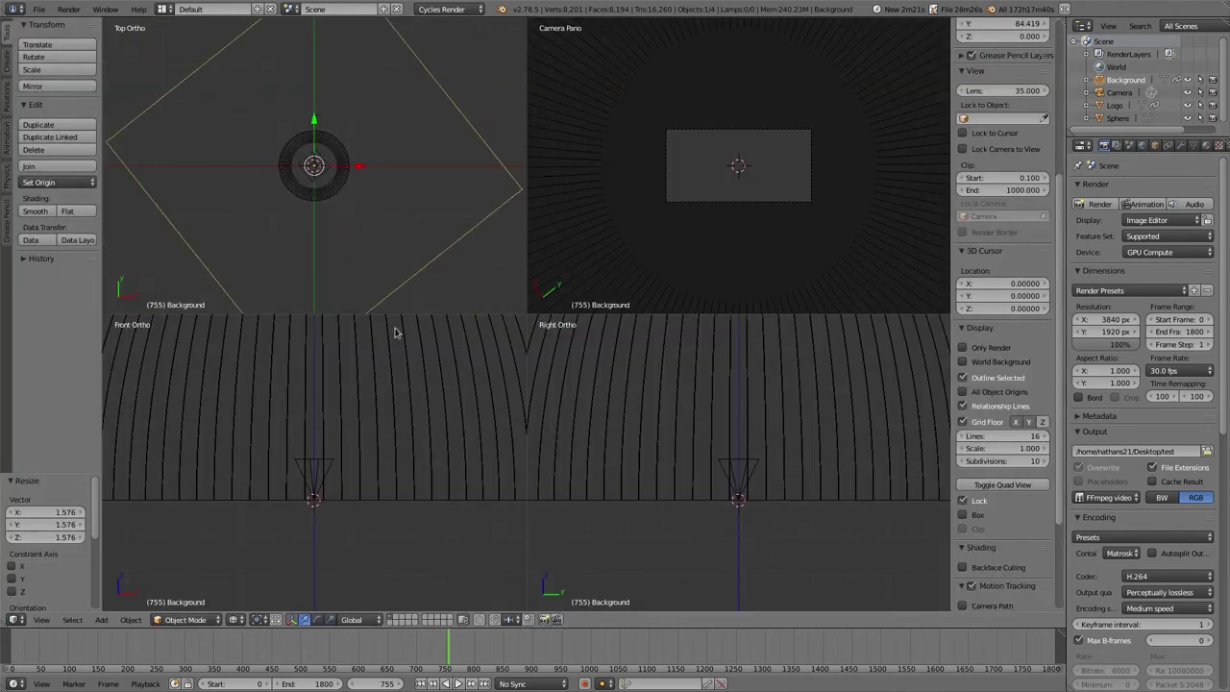
Select the camera, raise it about 0.41 along Z and render the current frame.
{"action": "right_click", "coordinate": [329, 465]}
{"action": "key", "text": "g"}
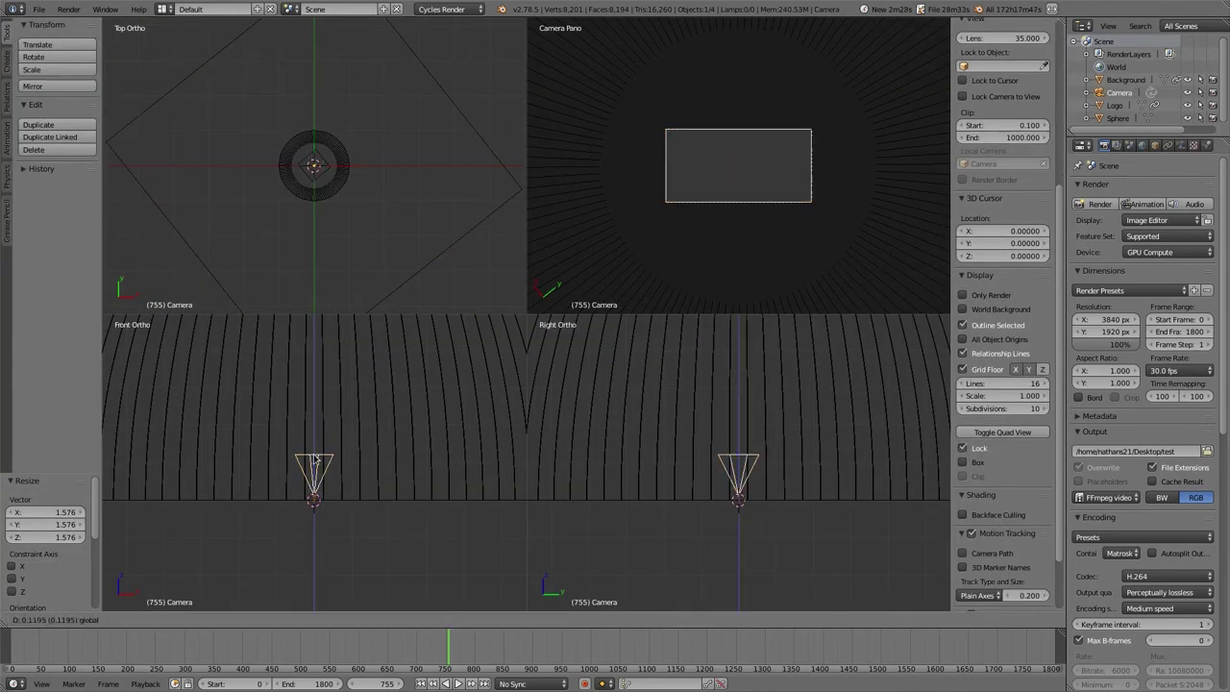
{"action": "left_click", "coordinate": [314, 448]}
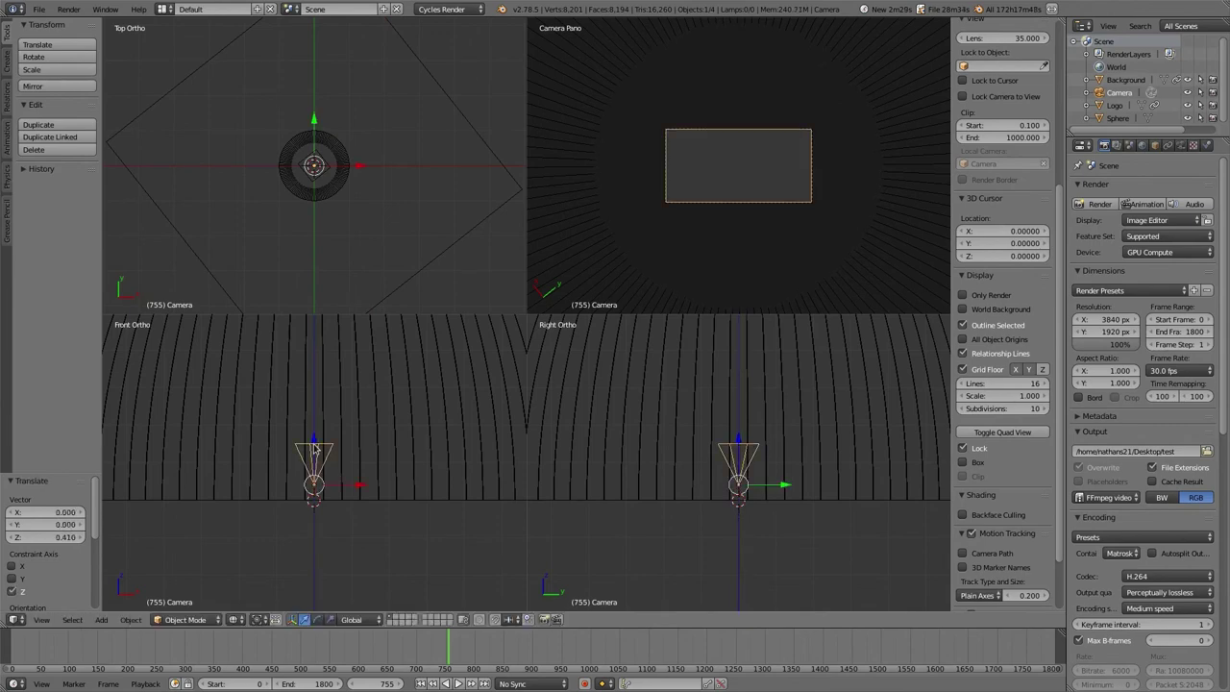
{"action": "key", "text": "F12"}
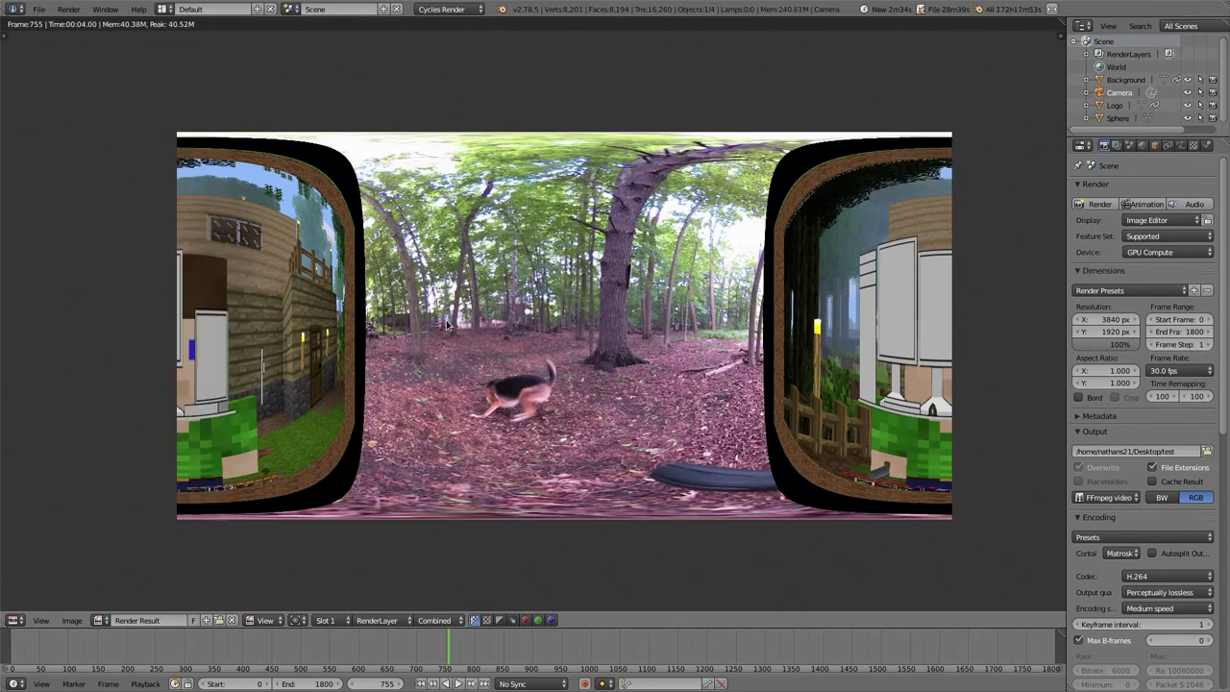
{"action": "key", "text": "Escape"}
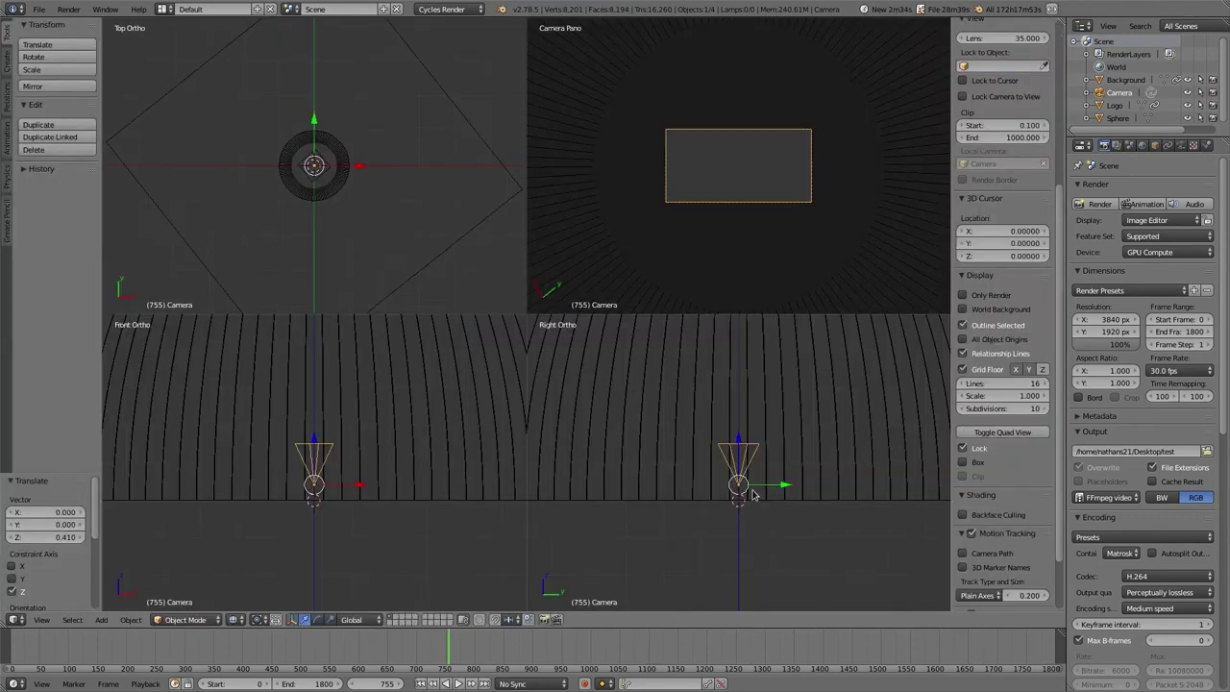
Move the camera down 1 along Z, and reset its Z location to 0.
{"action": "key", "text": "g"}
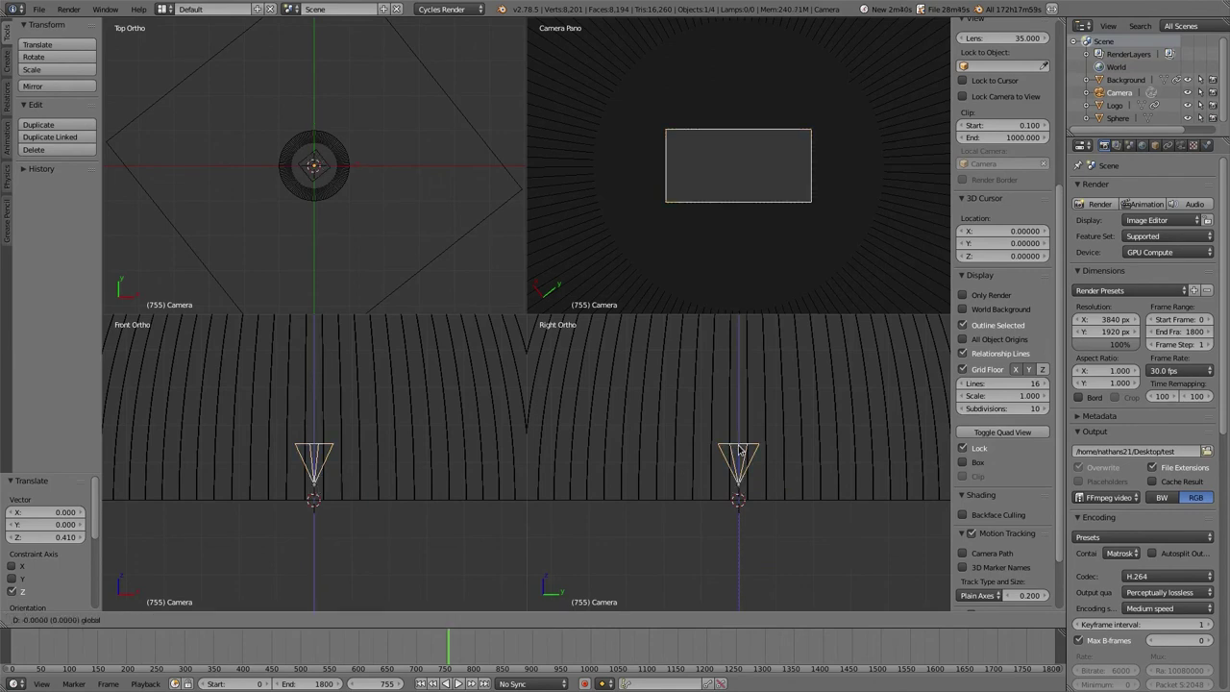
{"action": "left_click", "coordinate": [740, 469]}
{"action": "scroll", "coordinate": [985, 128], "scroll_direction": "up", "scroll_amount": 4}
{"action": "scroll", "coordinate": [984, 128], "scroll_direction": "up", "scroll_amount": 3}
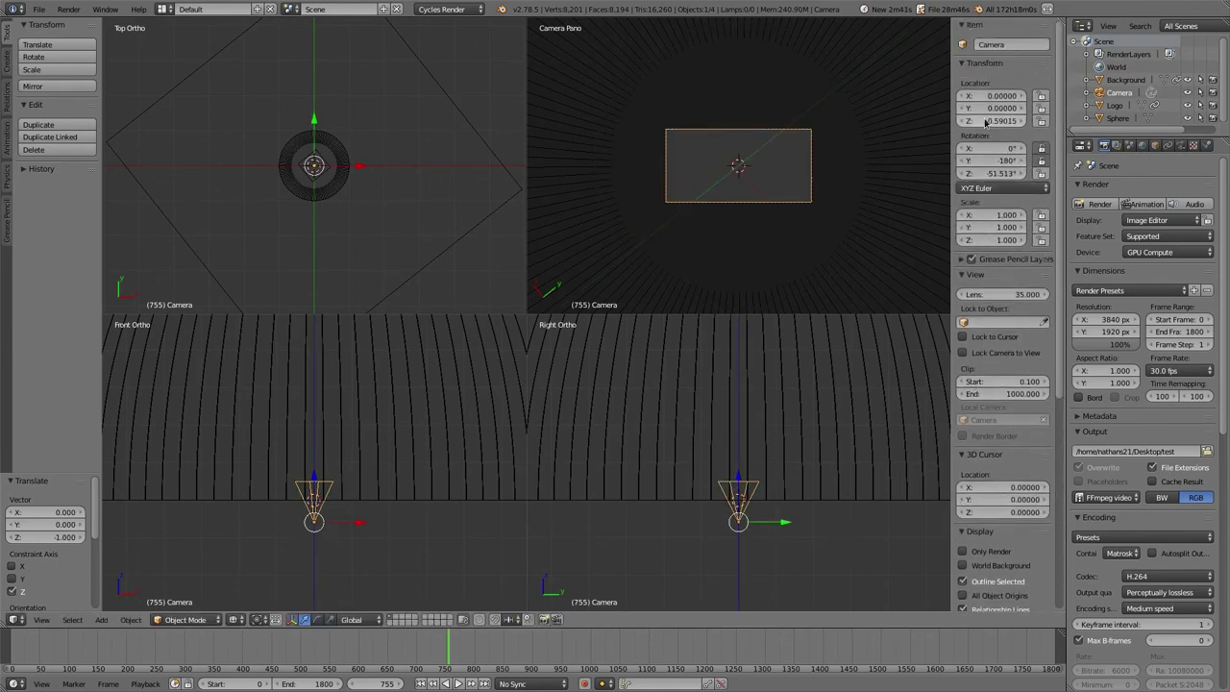
{"action": "left_click", "coordinate": [986, 120]}
{"action": "type", "text": "0"}
{"action": "key", "text": "Return"}
Select the Background plane, enlarge it well beyond the sphere, render the current frame and inspect the panorama.
{"action": "right_click", "coordinate": [480, 230]}
{"action": "key", "text": "s"}
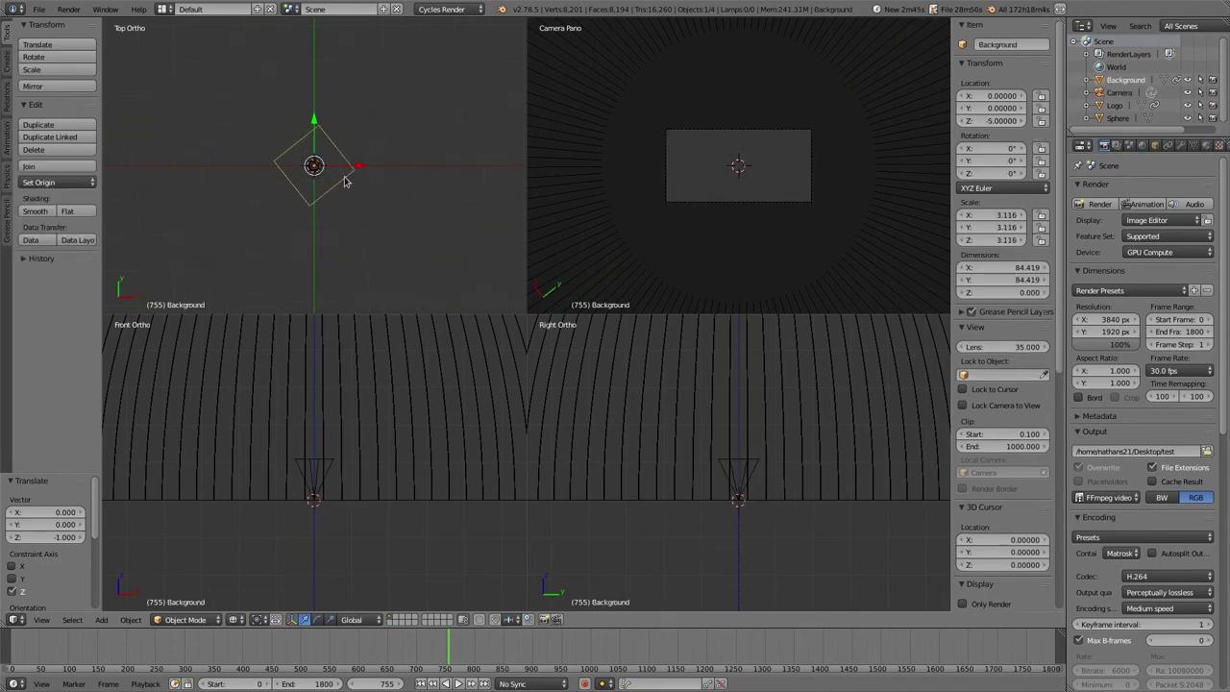
{"action": "left_click", "coordinate": [480, 245]}
{"action": "key", "text": "F12"}
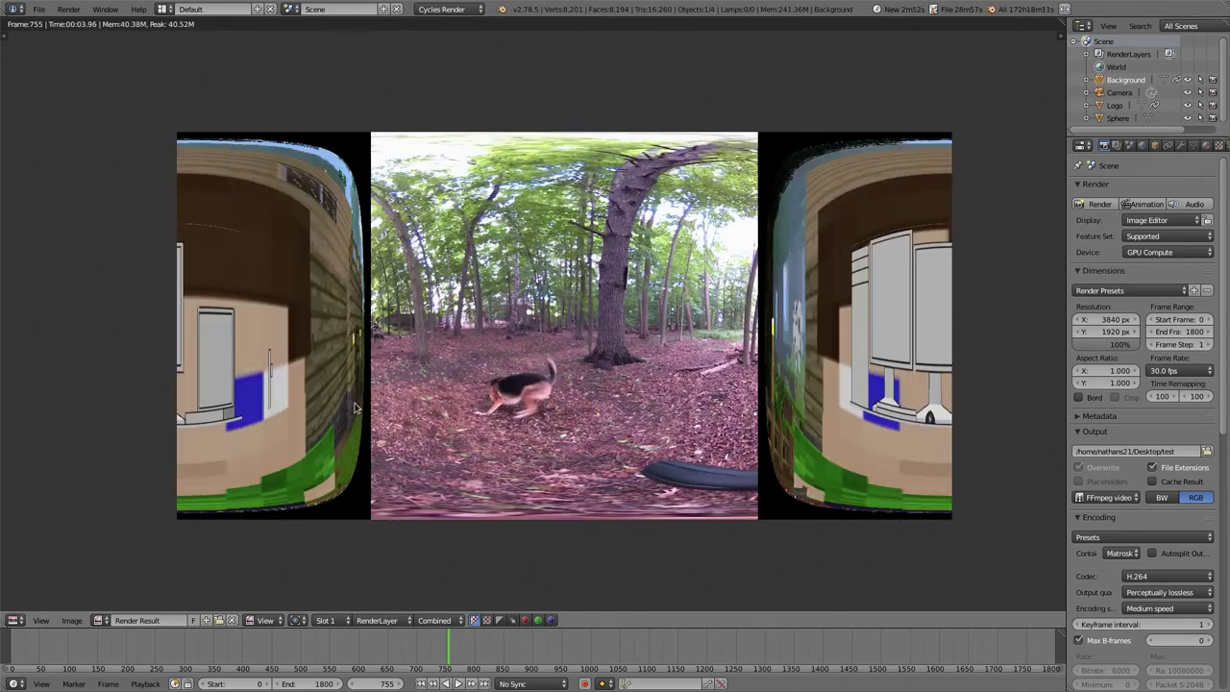
{"action": "scroll", "coordinate": [317, 399], "scroll_direction": "up", "scroll_amount": 1}
{"action": "middle_click_drag", "start_coordinate": [296, 392], "coordinate": [389, 349]}
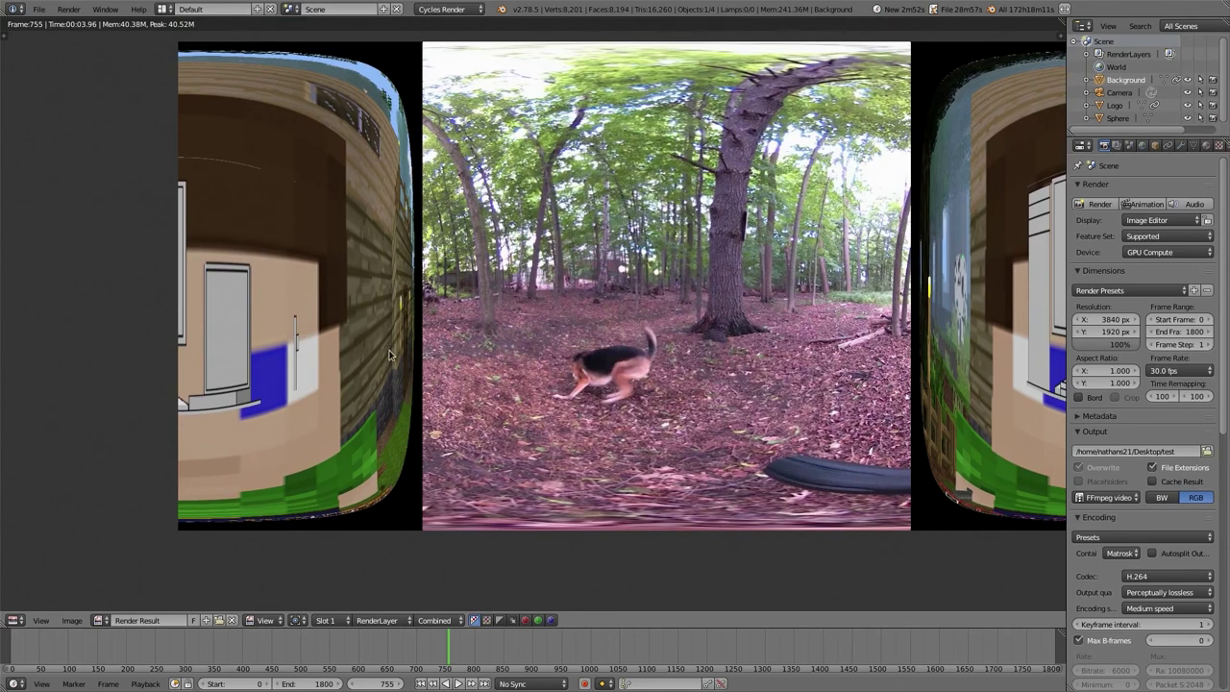
{"action": "key", "text": "Escape"}
Shrink the Background plane to a scale of about 0.876 in the top view.
{"action": "scroll", "coordinate": [448, 227], "scroll_direction": "down", "scroll_amount": 6}
{"action": "scroll", "coordinate": [461, 240], "scroll_direction": "up", "scroll_amount": 4}
{"action": "key", "text": "s"}
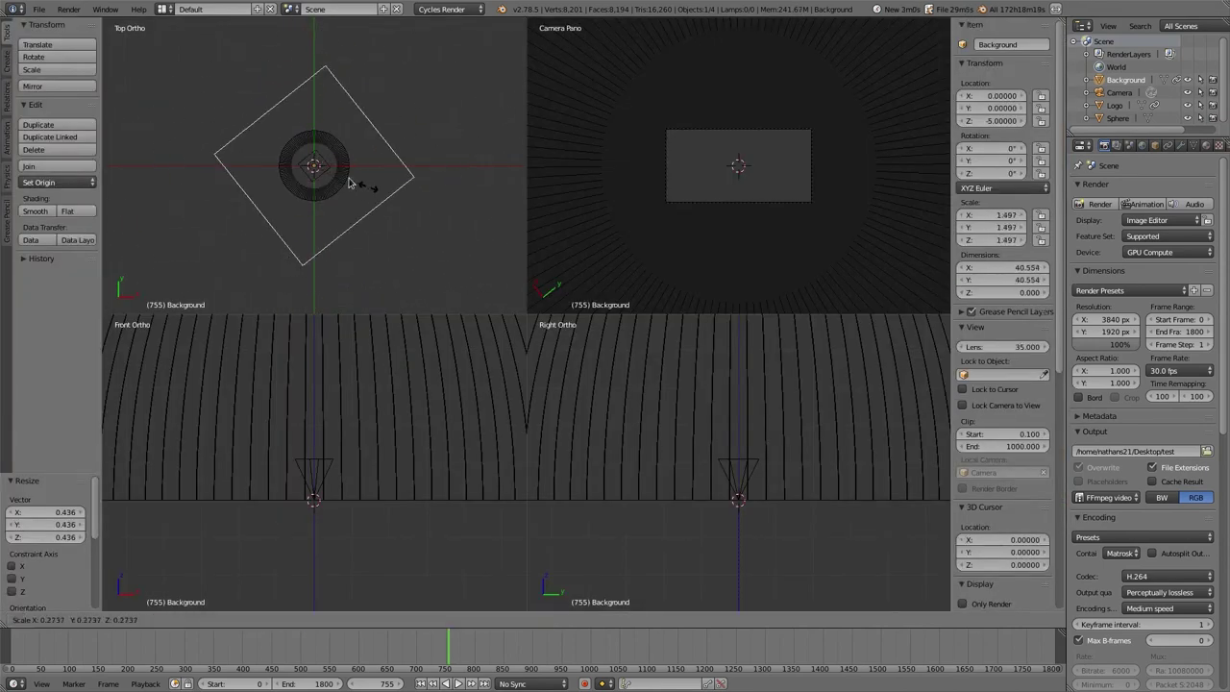
{"action": "left_click", "coordinate": [348, 188]}
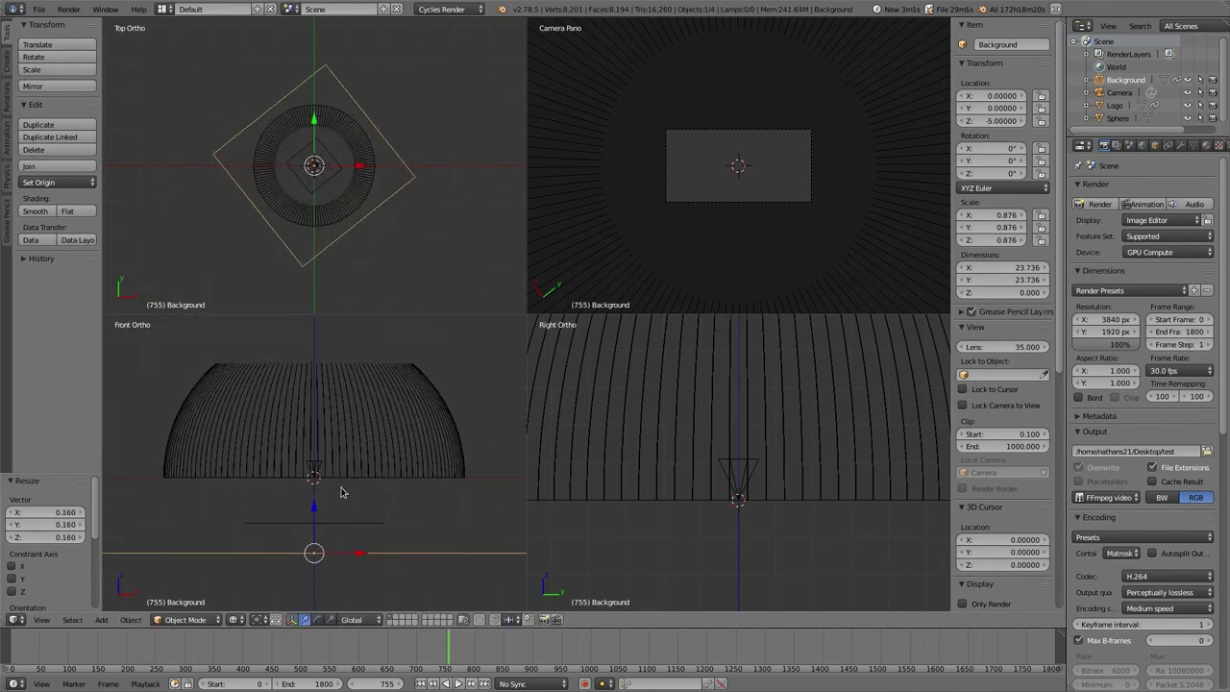
Select the Logo and Background planes together and move them up about 2.85 along Z.
{"action": "right_click", "coordinate": [320, 523]}
{"action": "right_click", "coordinate": [312, 555]}
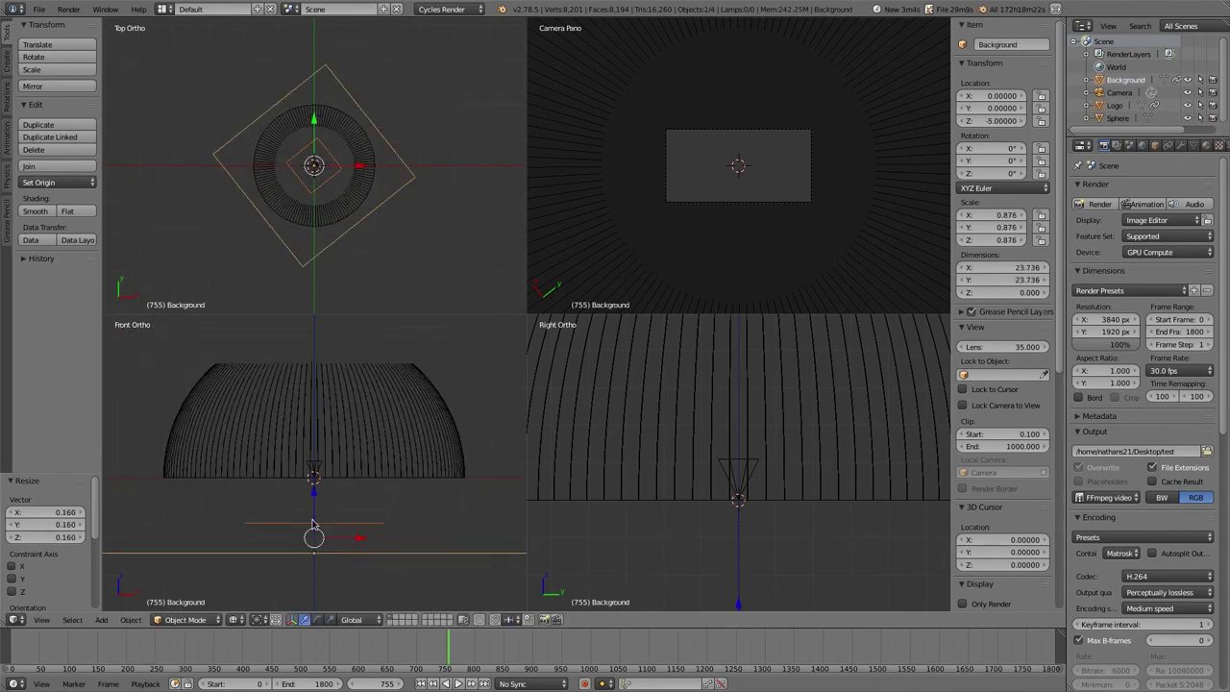
{"action": "key", "text": "g"}
{"action": "key", "text": "z"}
{"action": "left_click", "coordinate": [314, 468]}
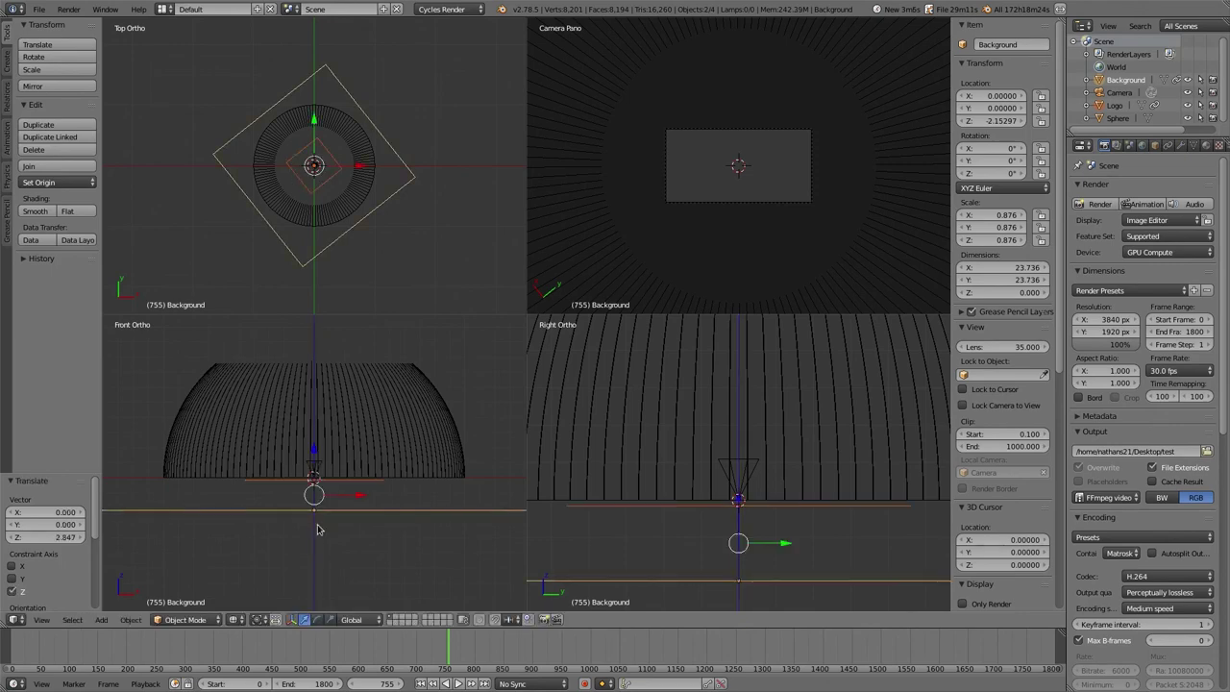
Move the Background plane alone up 1.7 along Z, then render the current frame and inspect the panorama.
{"action": "key", "text": "g"}
{"action": "key", "text": "z"}
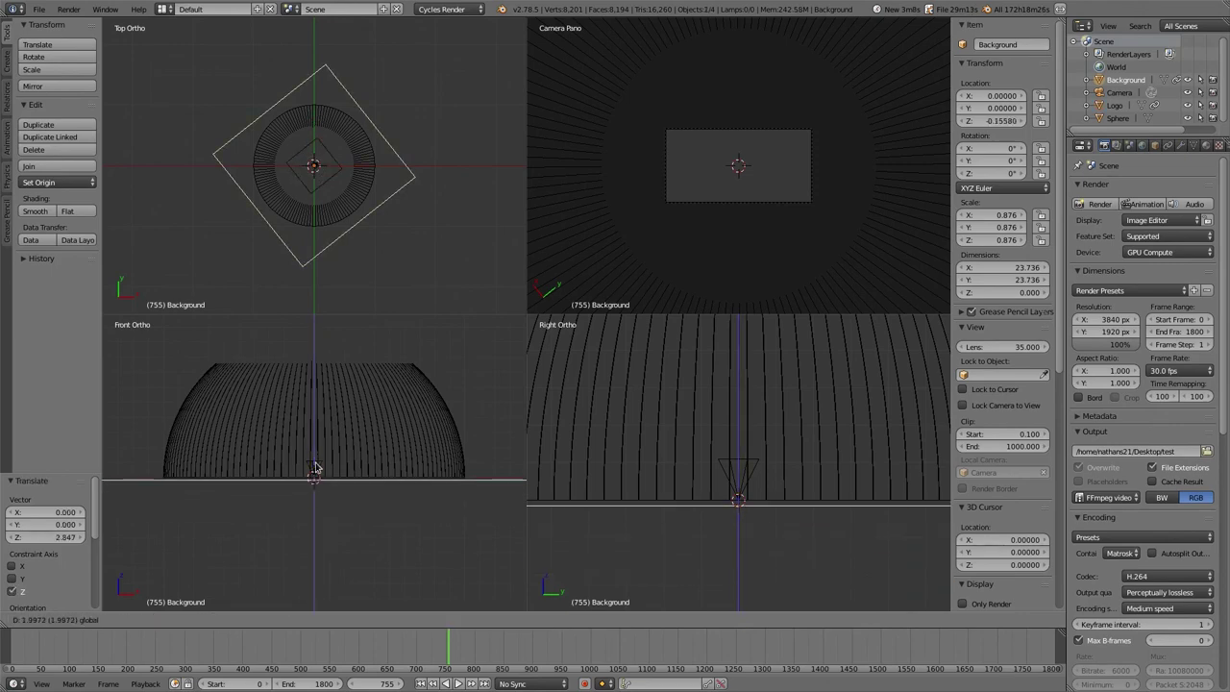
{"action": "left_click", "coordinate": [317, 468]}
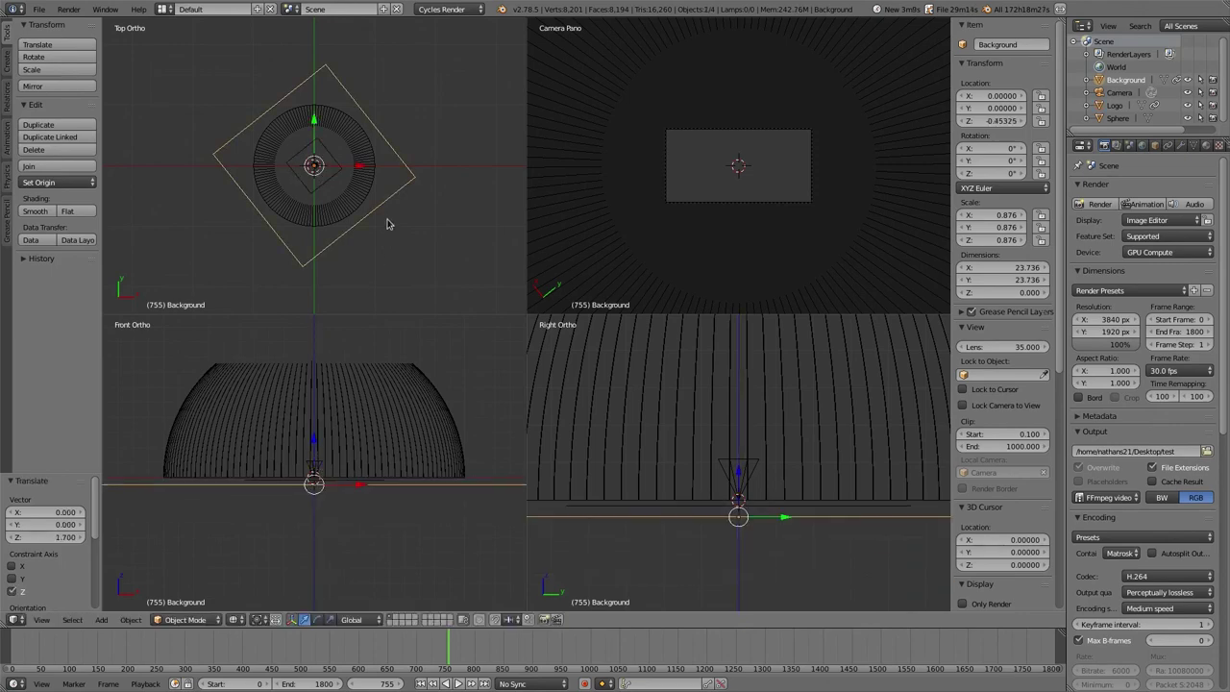
{"action": "key", "text": "F12"}
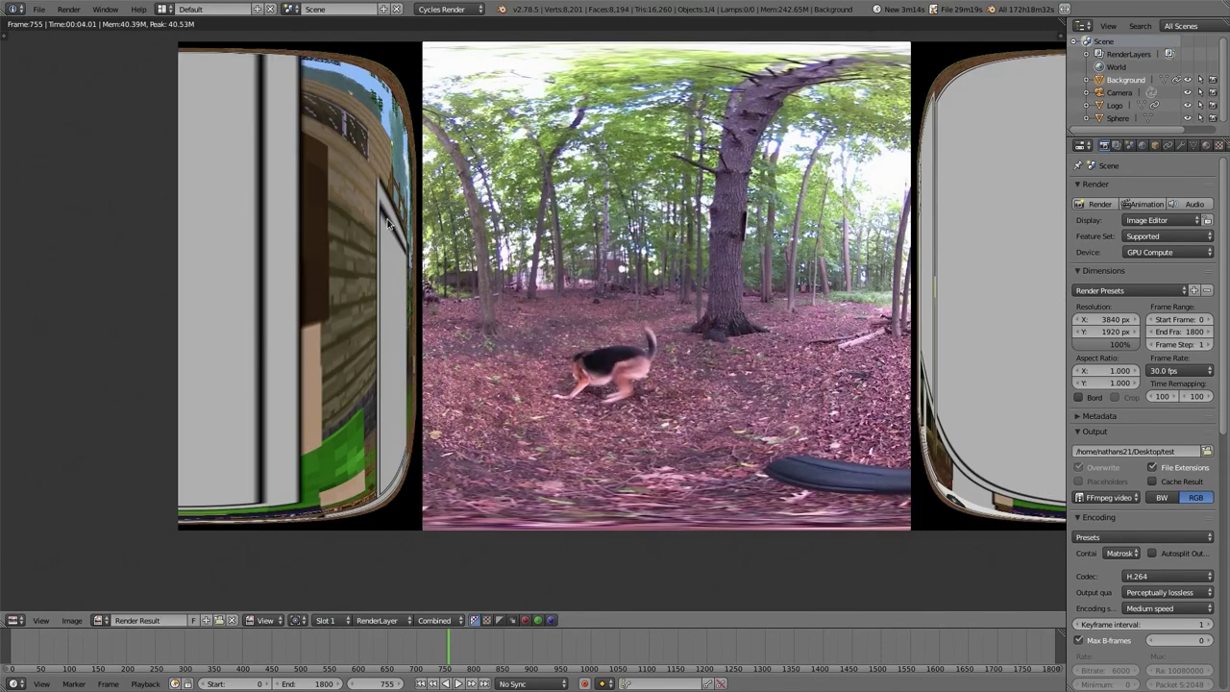
{"action": "scroll", "coordinate": [383, 240], "scroll_direction": "down", "scroll_amount": 2}
{"action": "scroll", "coordinate": [383, 245], "scroll_direction": "up", "scroll_amount": 1}
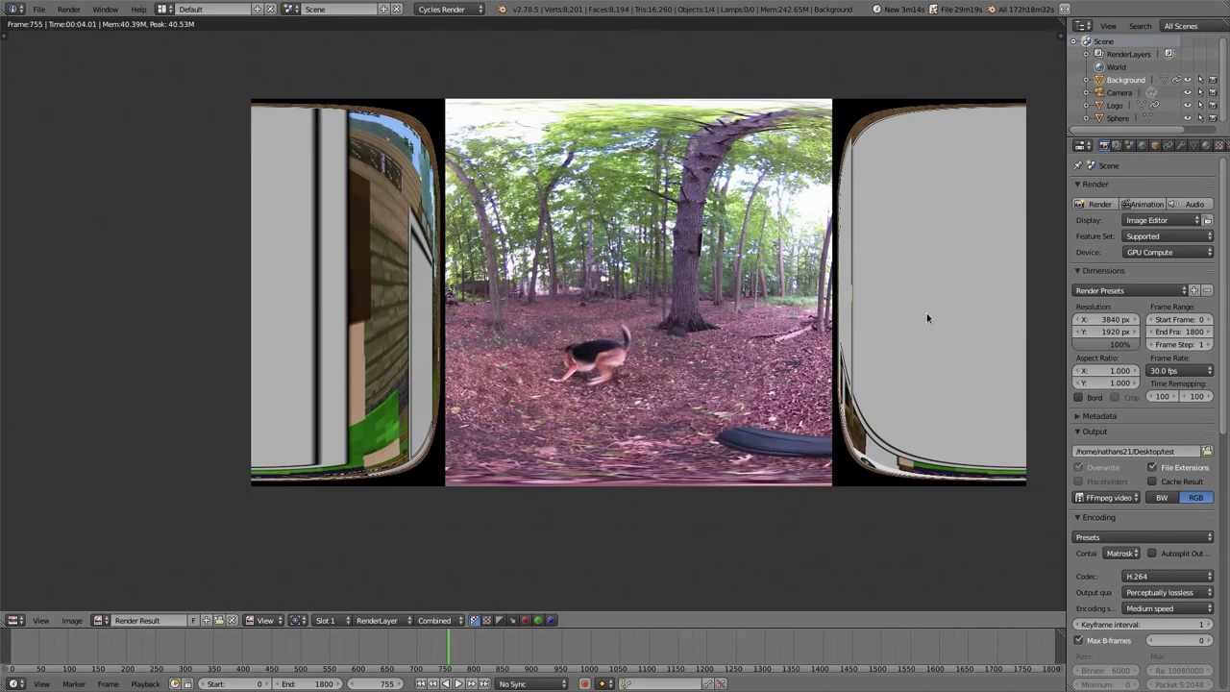
{"action": "key", "text": "Escape"}
Move the Background plane down about 10.15 along Z, well below the sphere.
{"action": "scroll", "coordinate": [481, 484], "scroll_direction": "down", "scroll_amount": 6}
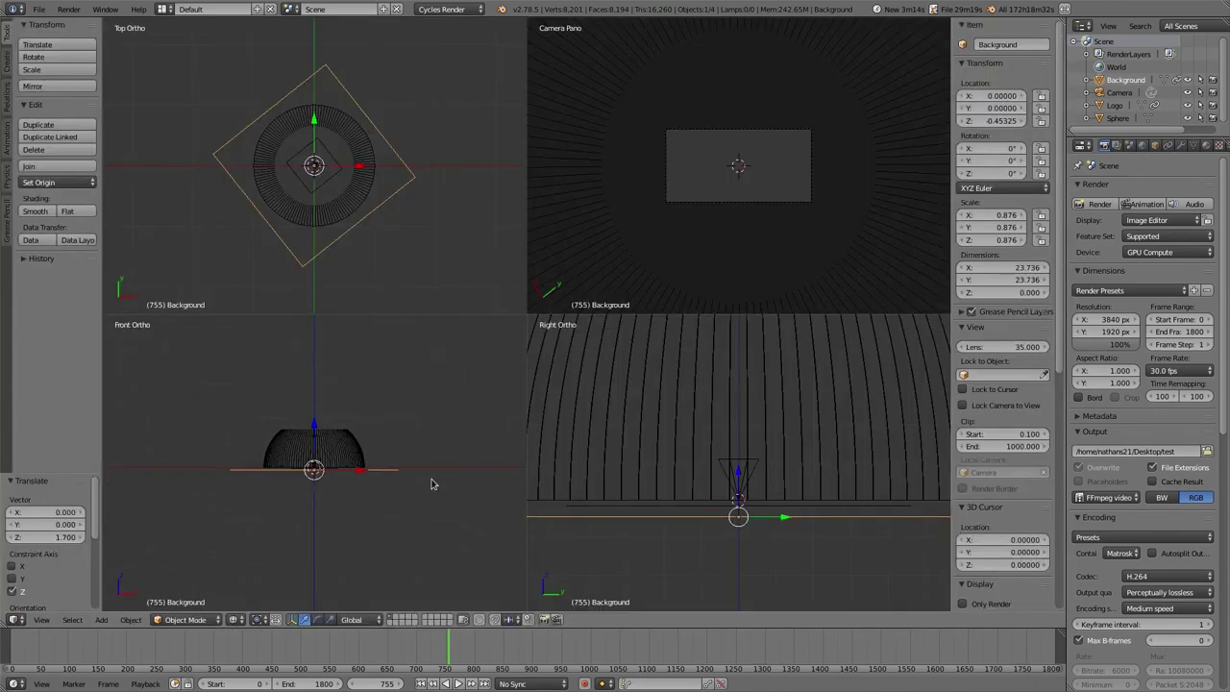
{"action": "key", "text": "g"}
{"action": "key", "text": "z"}
{"action": "left_click", "coordinate": [310, 476]}
Select the Logo plane, move it down about 7.49 along Z and render the current frame.
{"action": "right_click", "coordinate": [312, 470]}
{"action": "key", "text": "g"}
{"action": "key", "text": "z"}
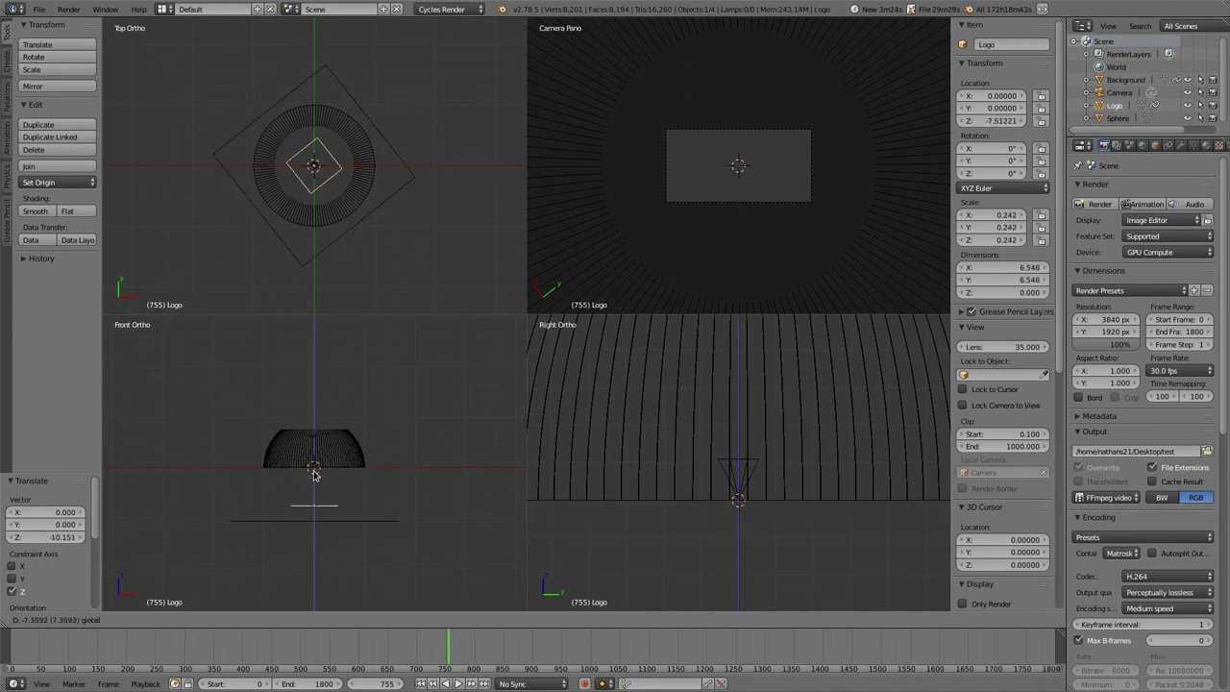
{"action": "left_click", "coordinate": [313, 473]}
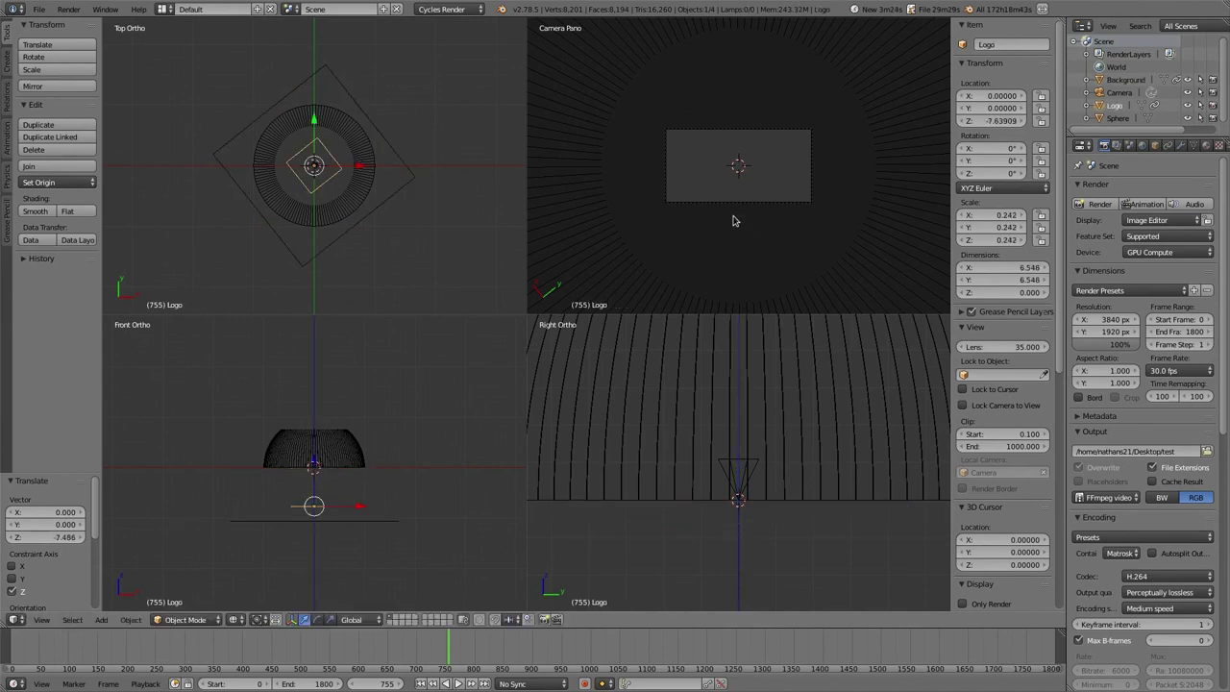
{"action": "key", "text": "F12"}
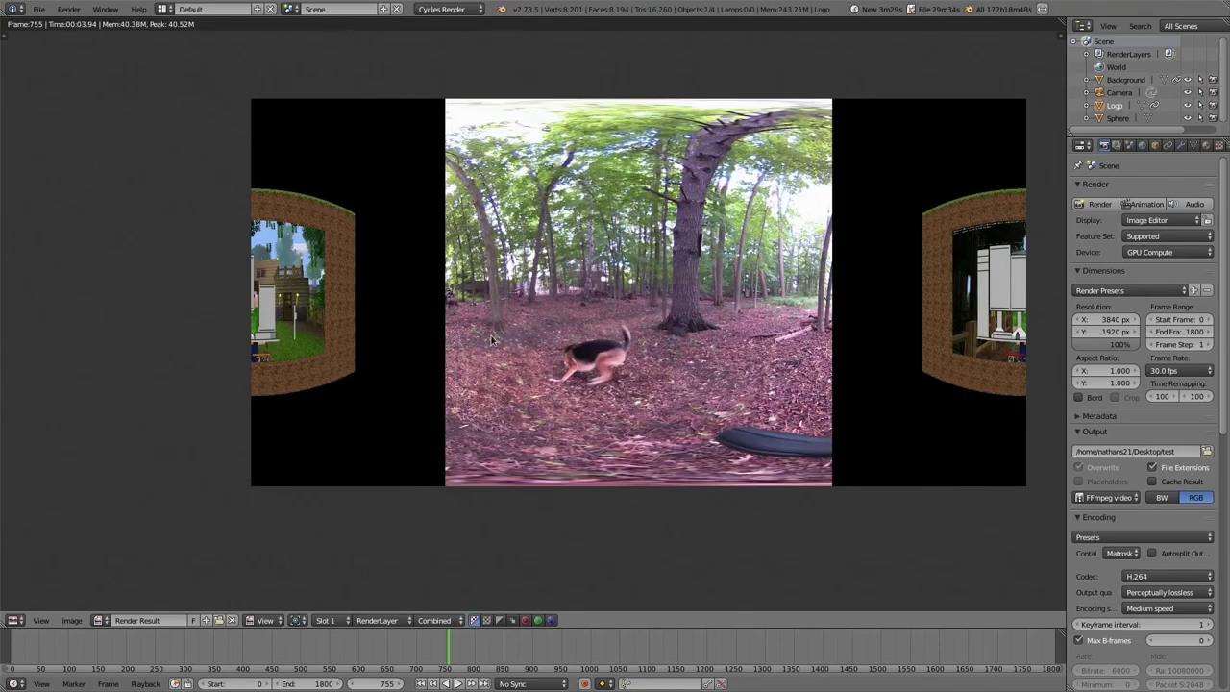
{"action": "key", "text": "Escape"}
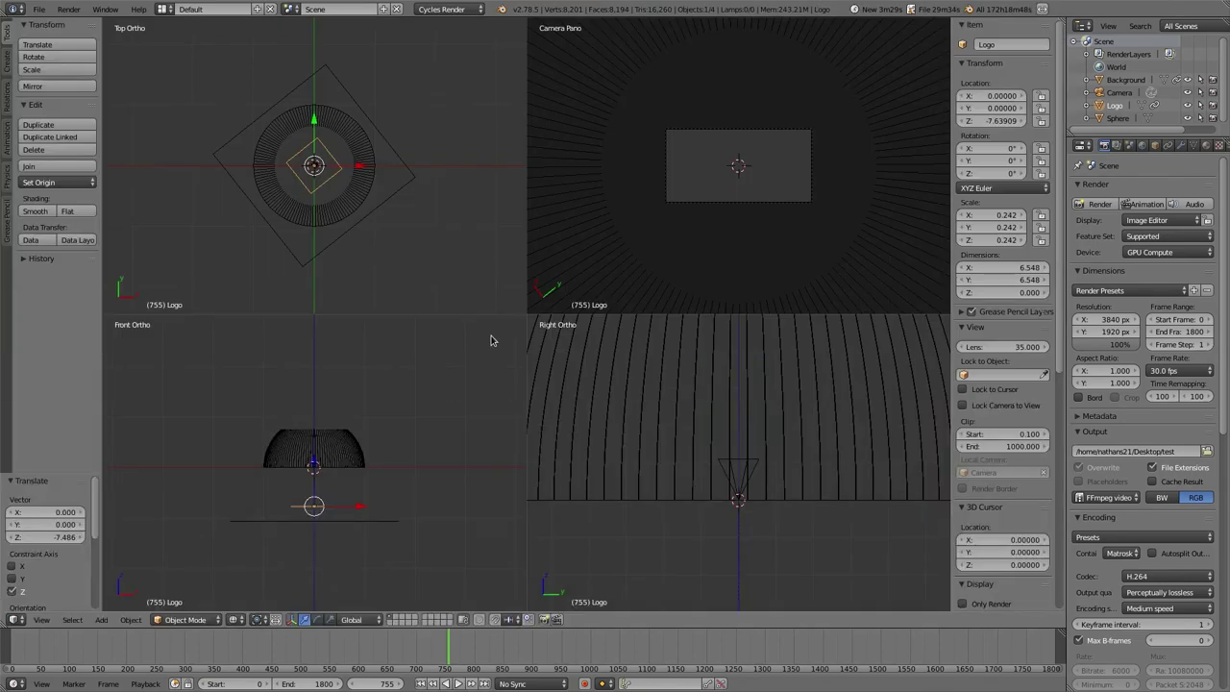
{"action": "scroll", "coordinate": [480, 305], "scroll_direction": "up", "scroll_amount": 3}
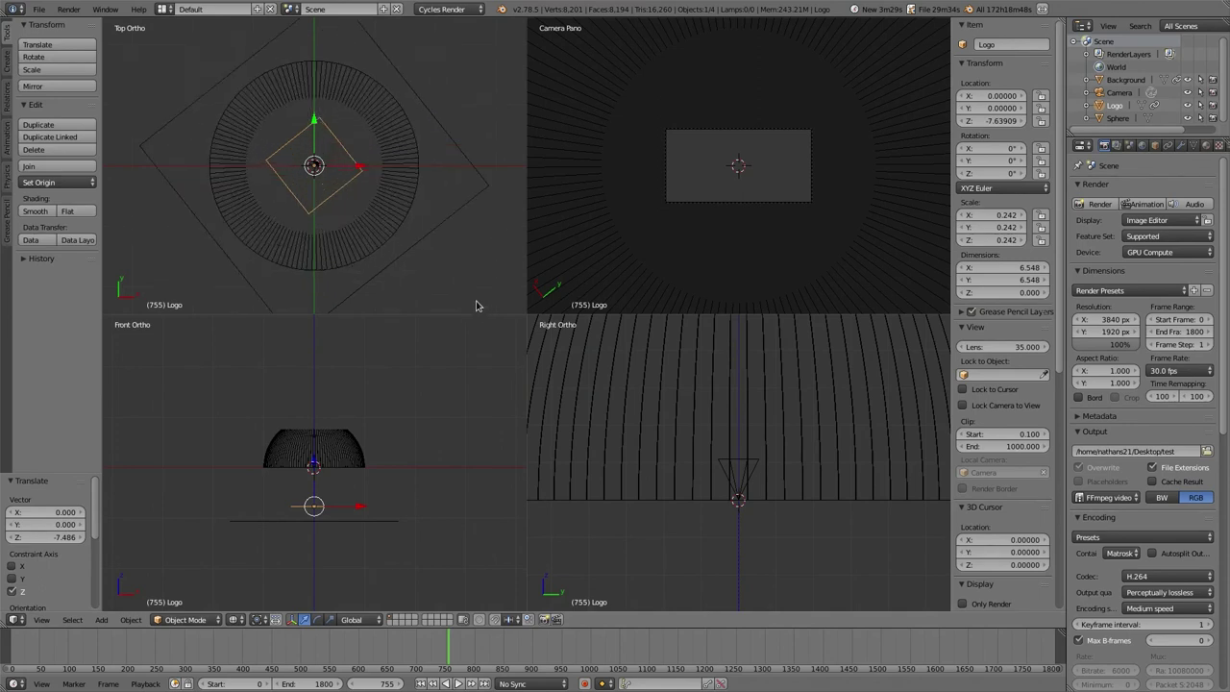